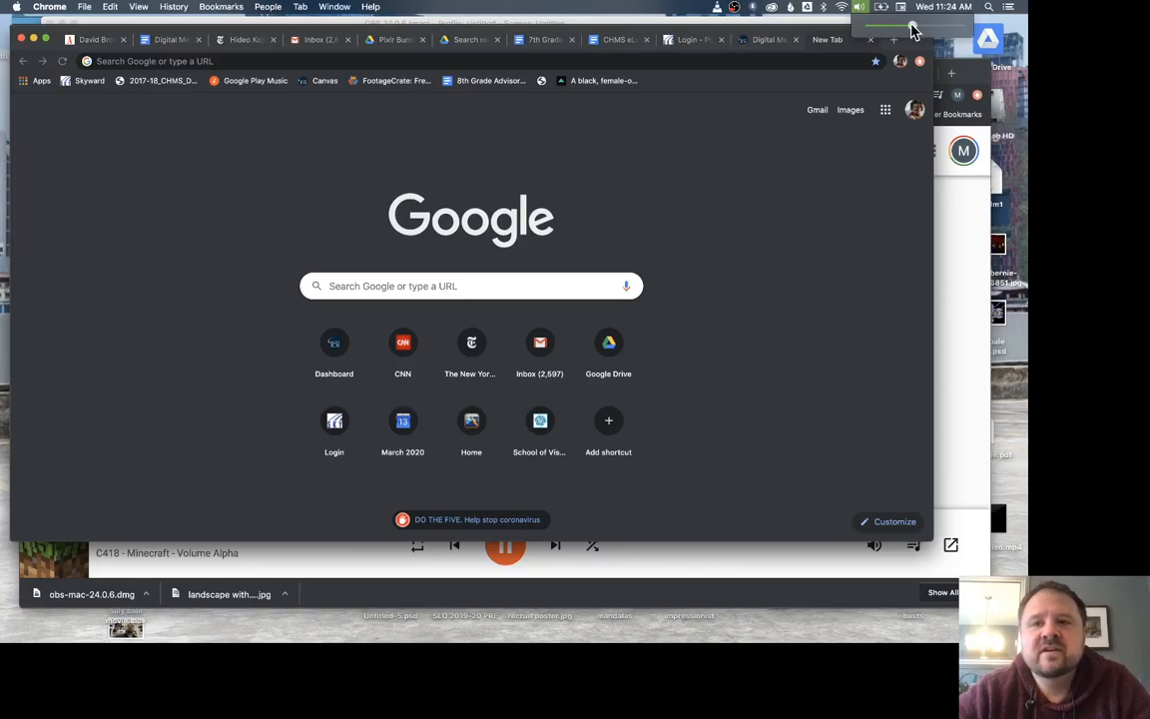
Expand the browser window to full screen and turn the system sound volume down slightly.
left_click(916, 31)
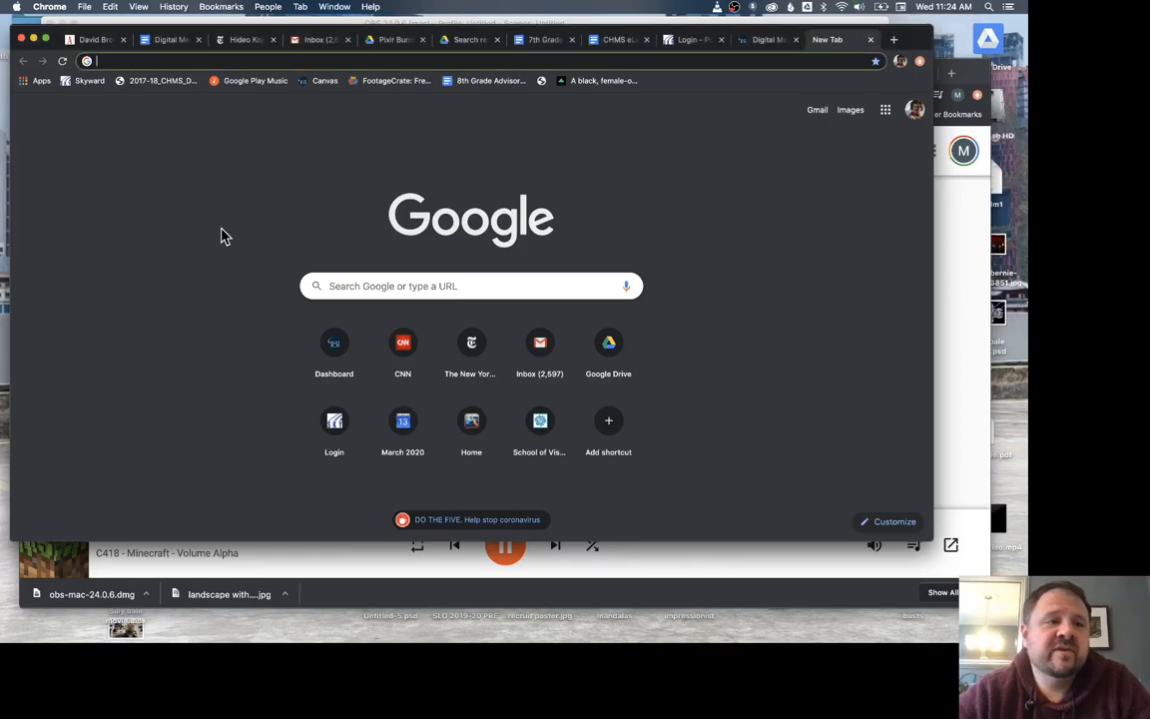
left_click(45, 39)
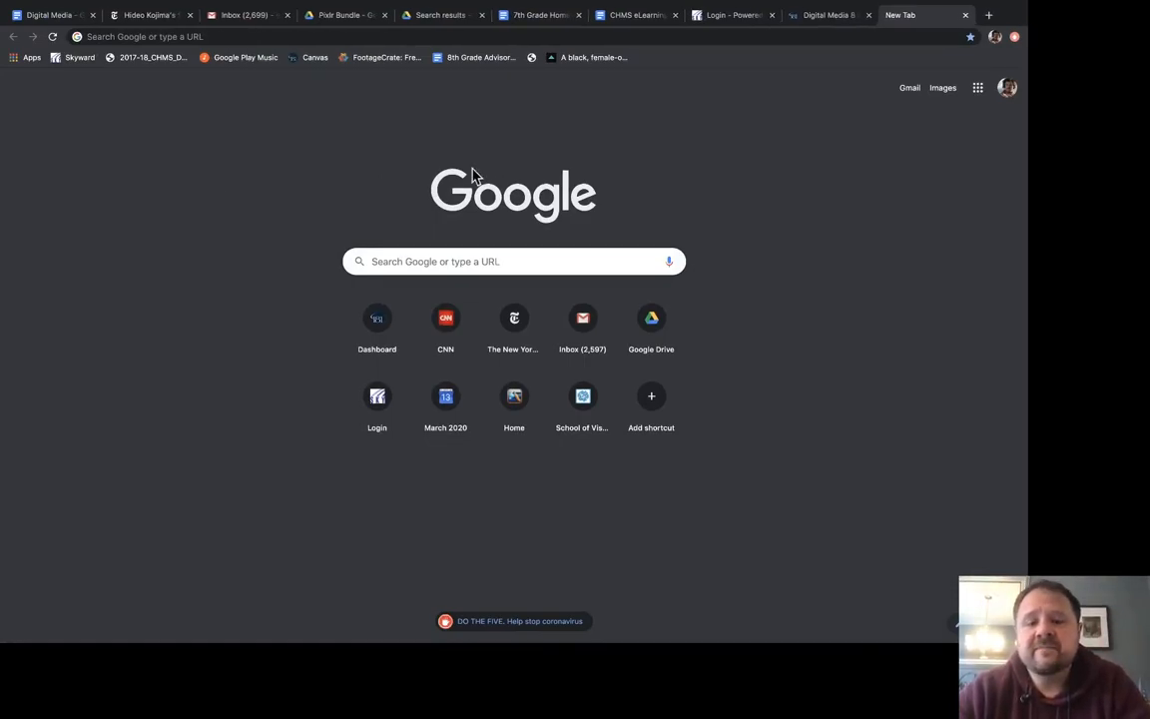
left_click(859, 6)
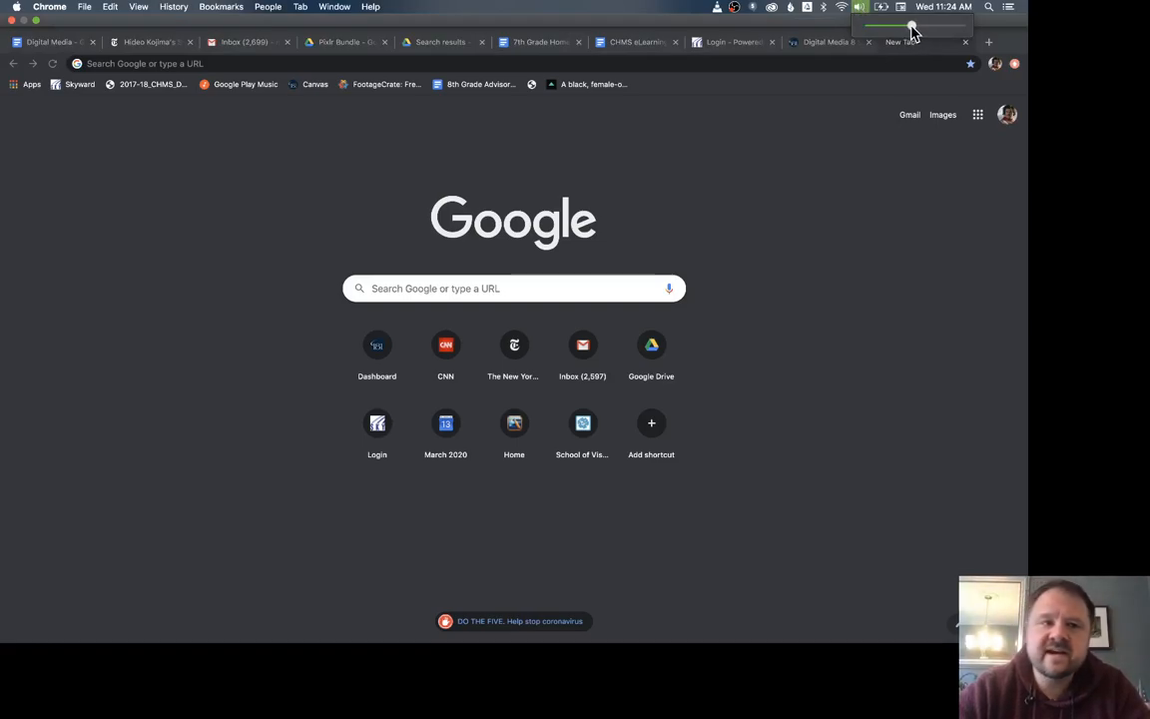
left_click_drag(909, 28, 900, 28)
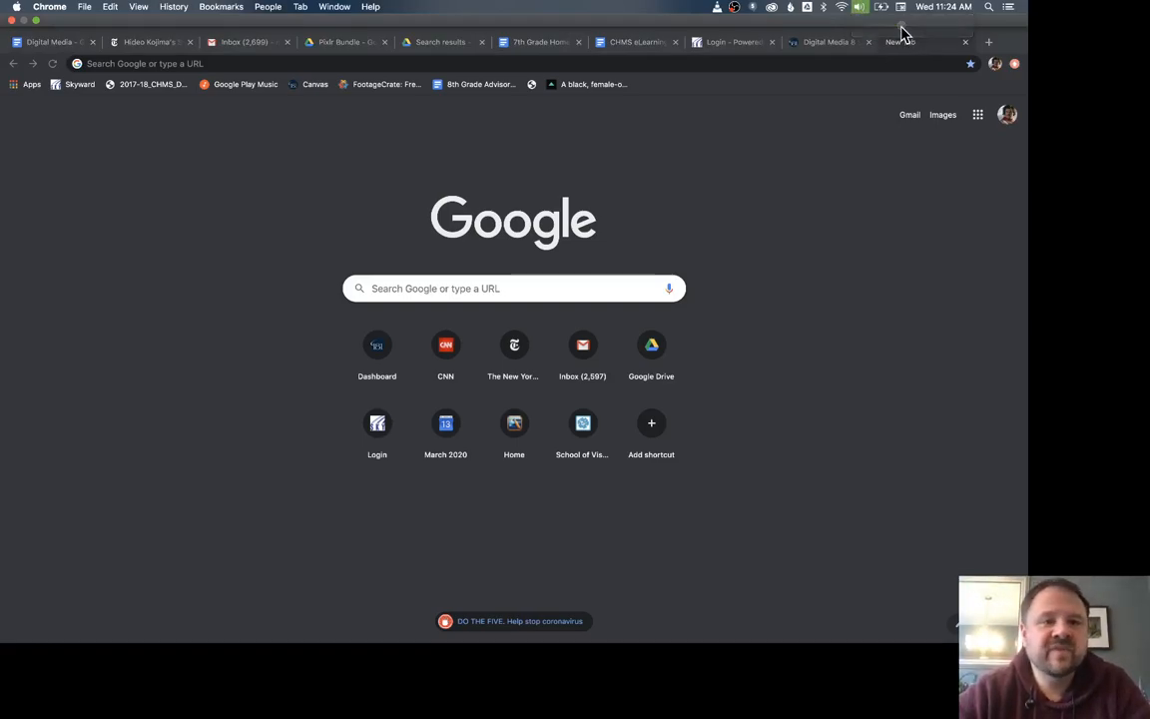
left_click(446, 252)
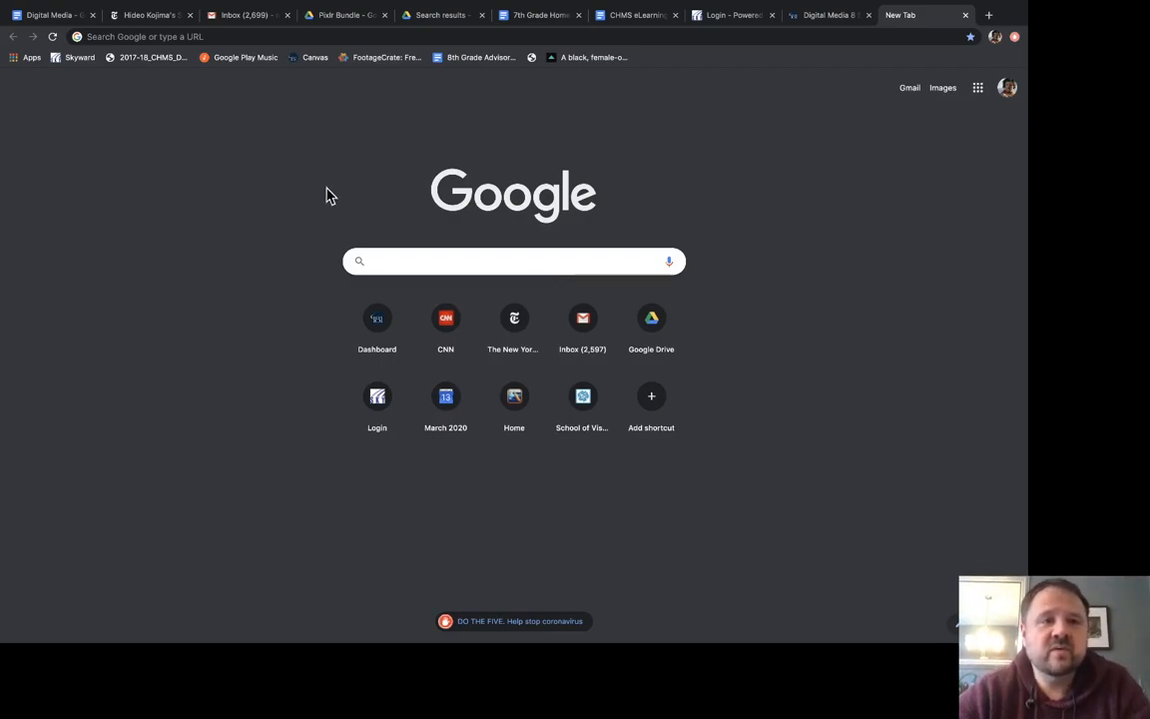
Close the Hideo Kojima article tab and open the Pixlr.com photo editor site through a Google search for "pixlr".
left_click(191, 15)
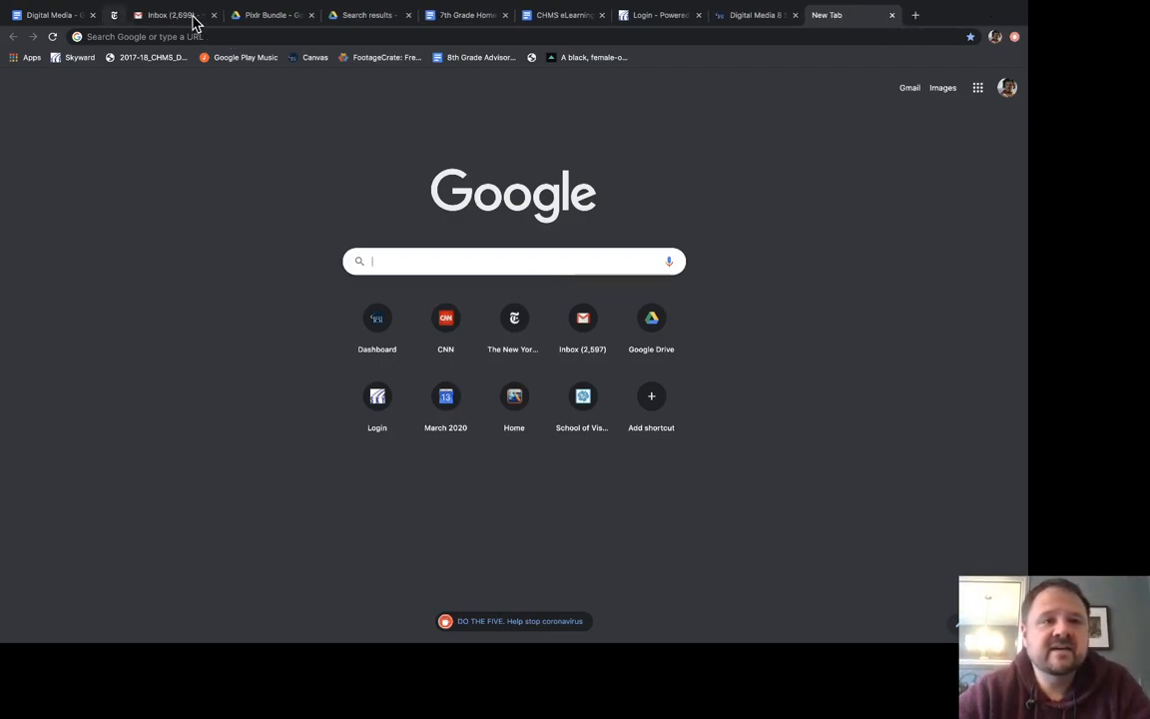
left_click(456, 37)
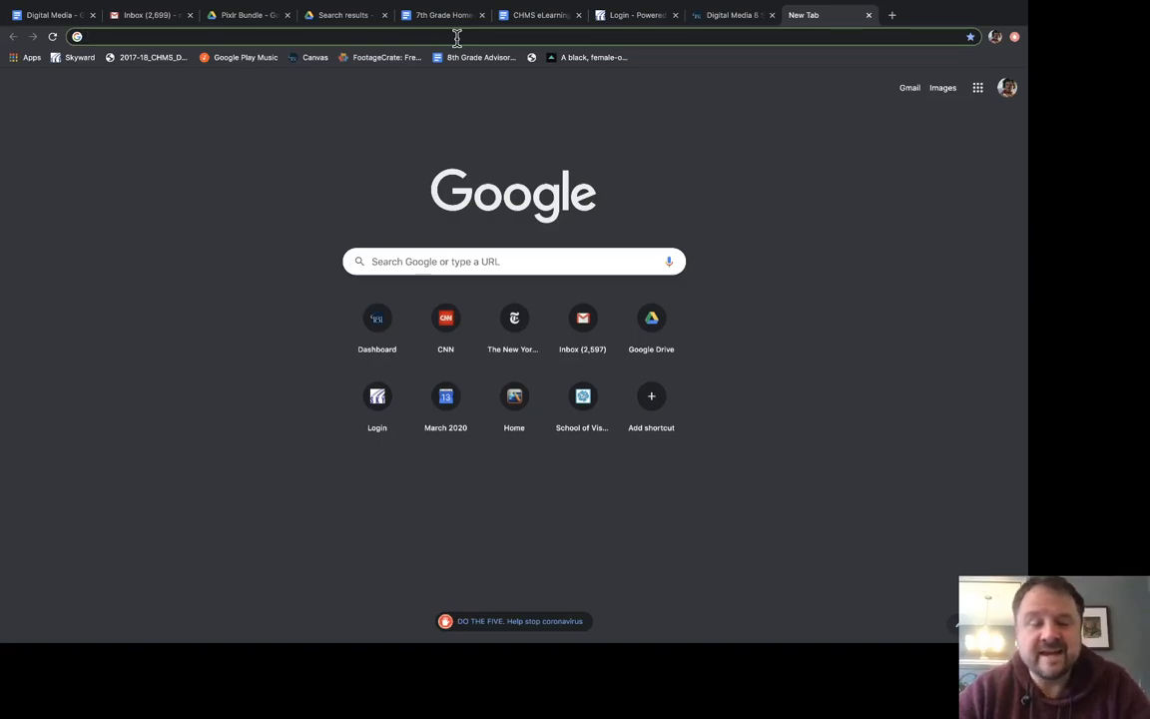
left_click(502, 266)
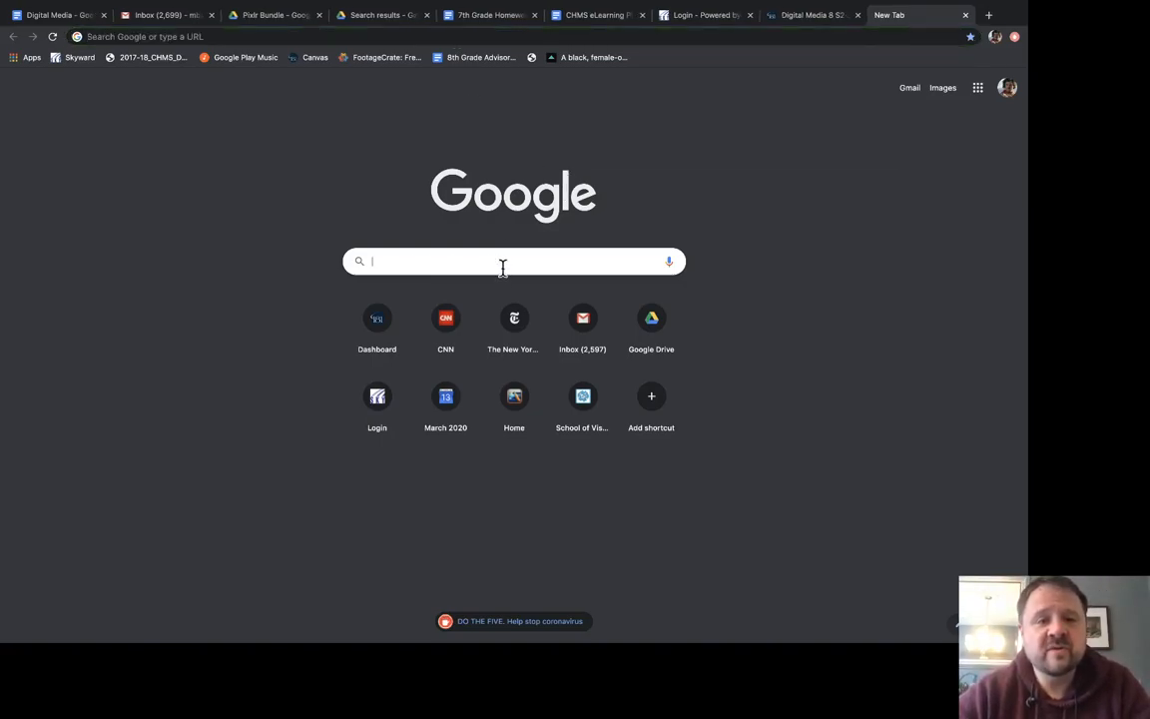
type("pi")
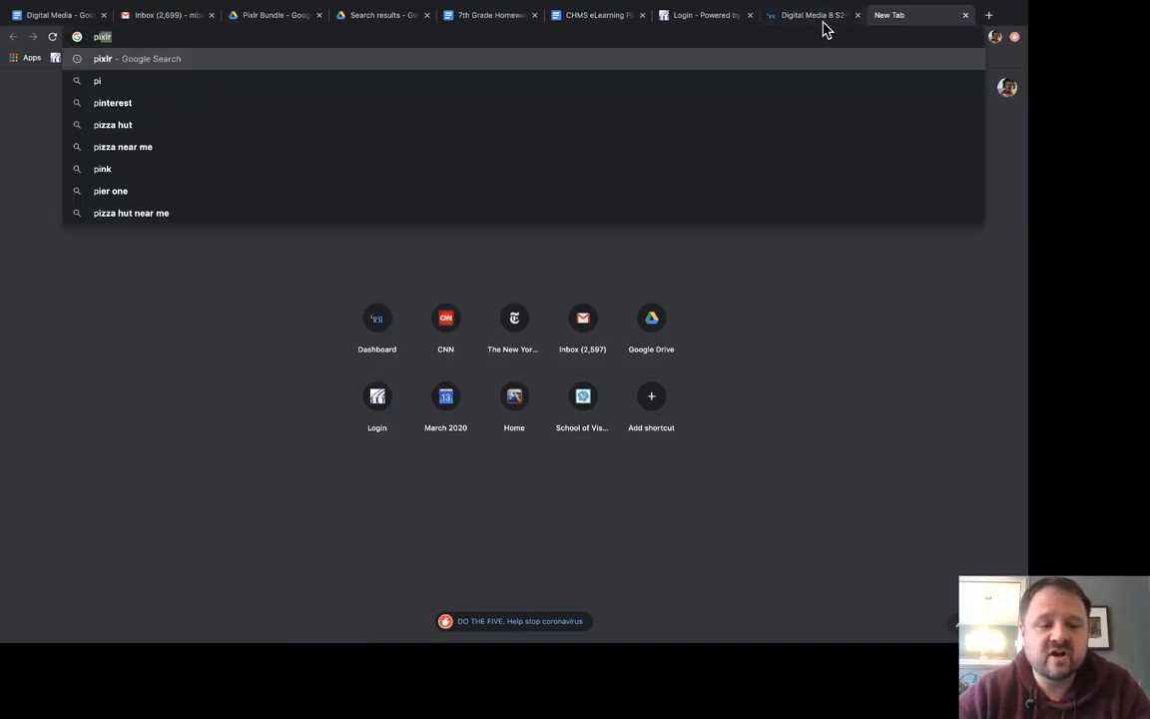
type("xlr")
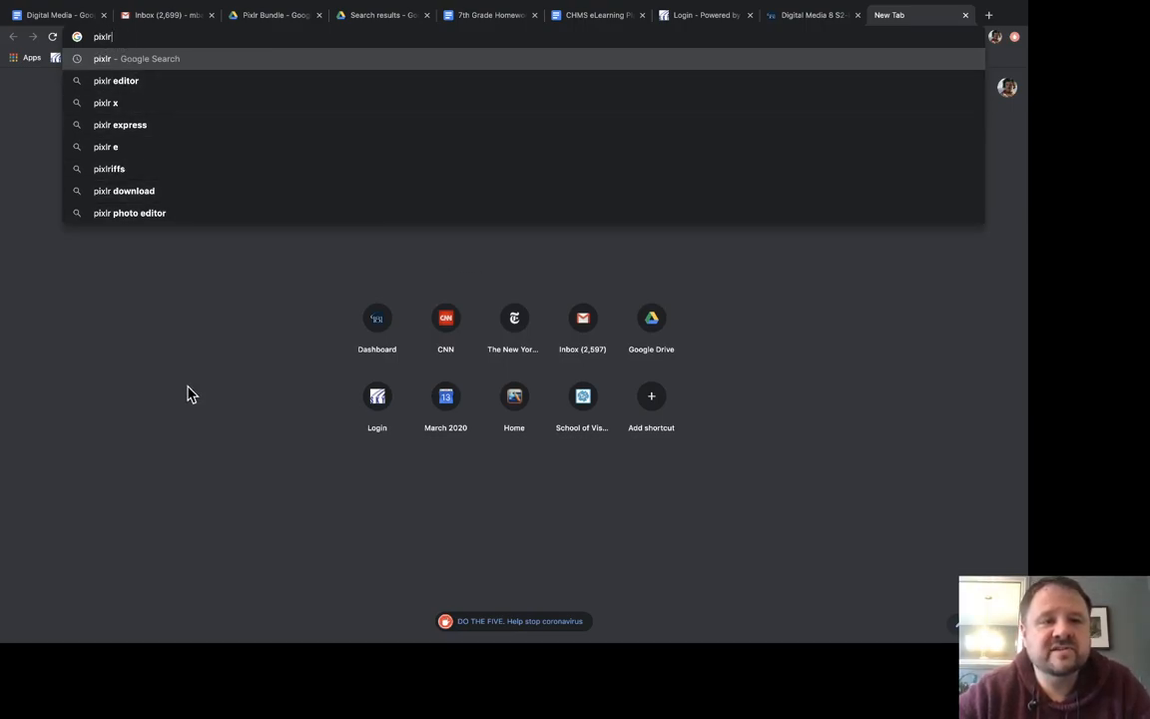
key("Return")
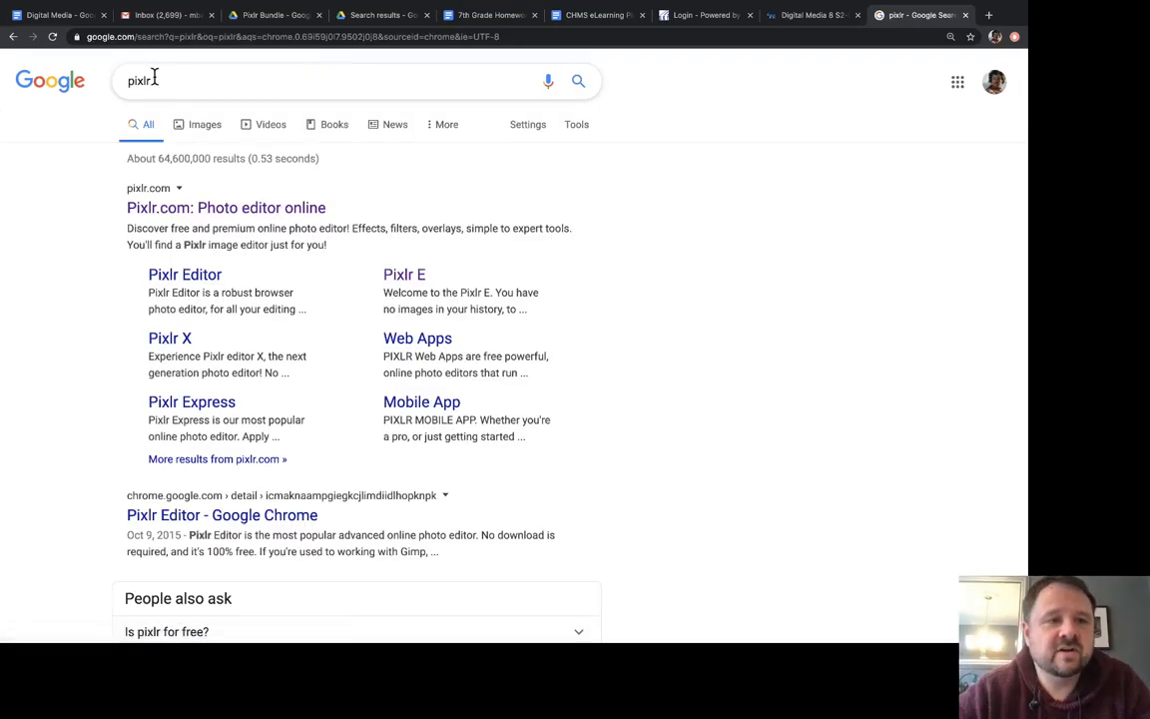
left_click(169, 211)
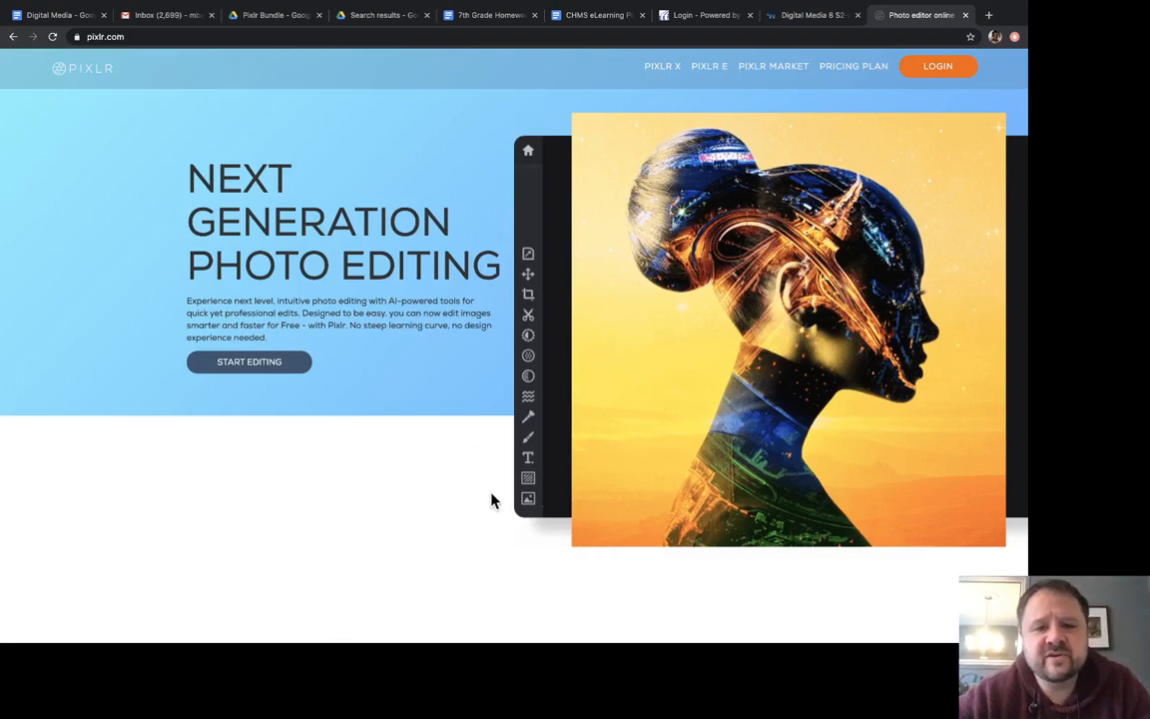
Look over the Pixlr home page and the Pixlr X start page, ending on the home page.
scroll(491, 500, "down", 7)
scroll(491, 500, "down", 15)
scroll(491, 500, "down", 15)
scroll(491, 500, "up", 20)
scroll(491, 500, "down", 8)
scroll(491, 500, "up", 20)
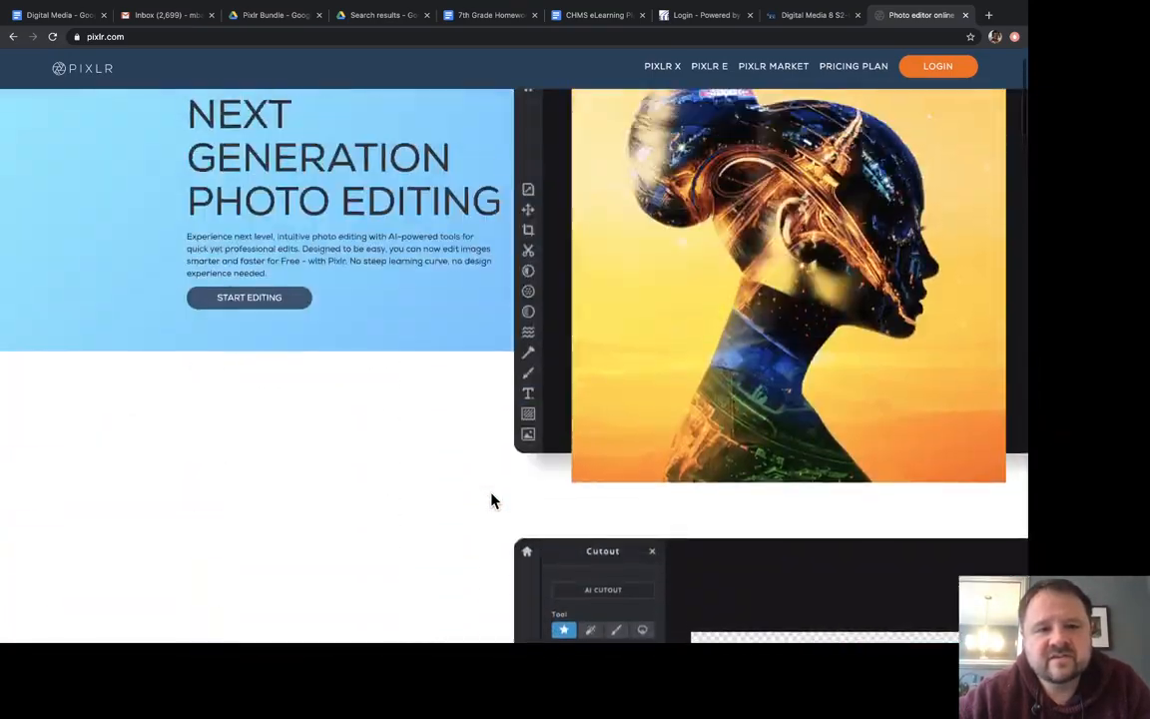
scroll(491, 500, "up", 2)
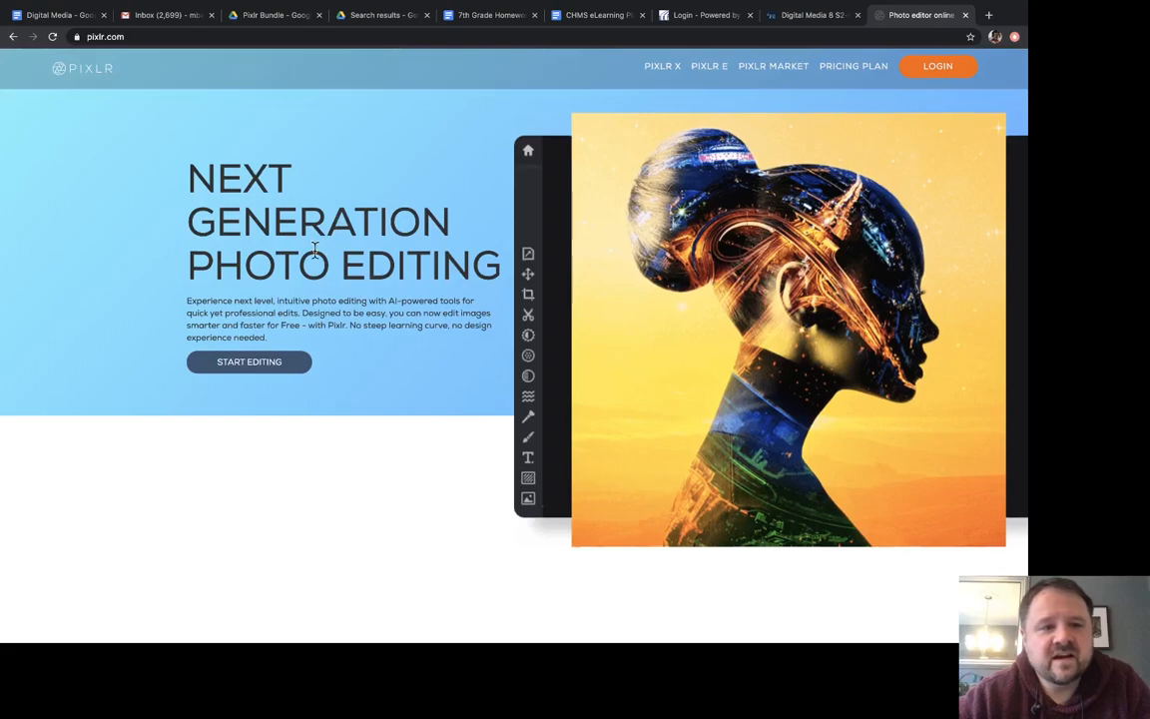
left_click(245, 363)
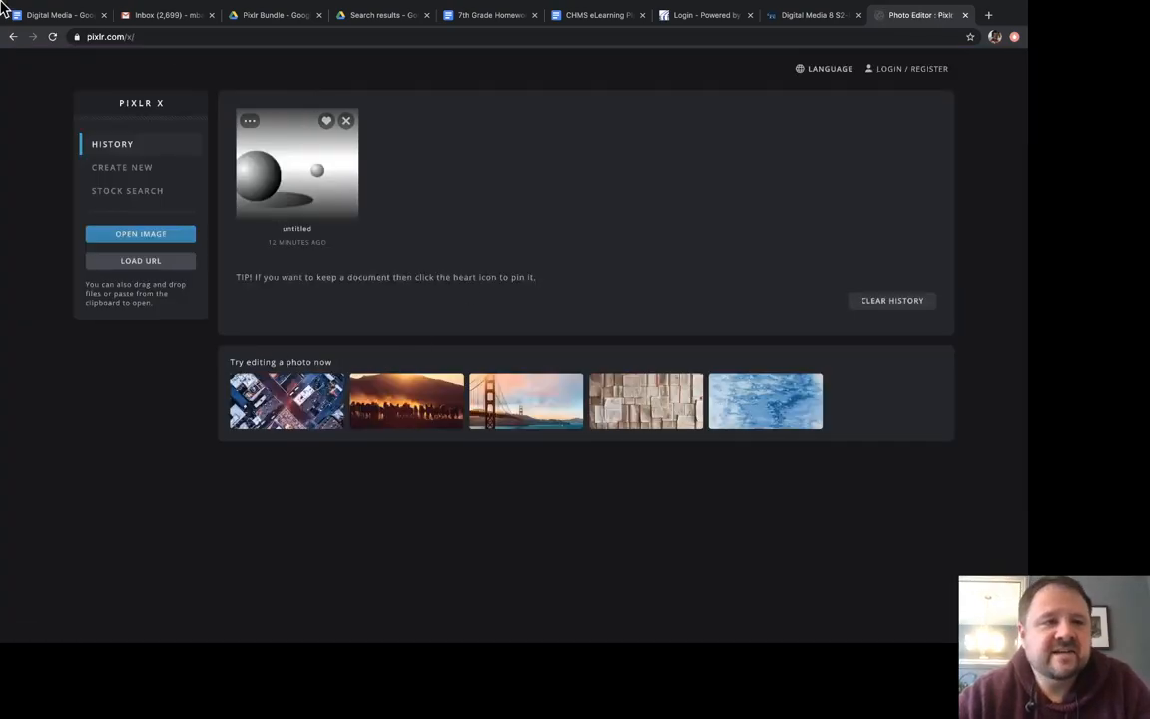
left_click(13, 37)
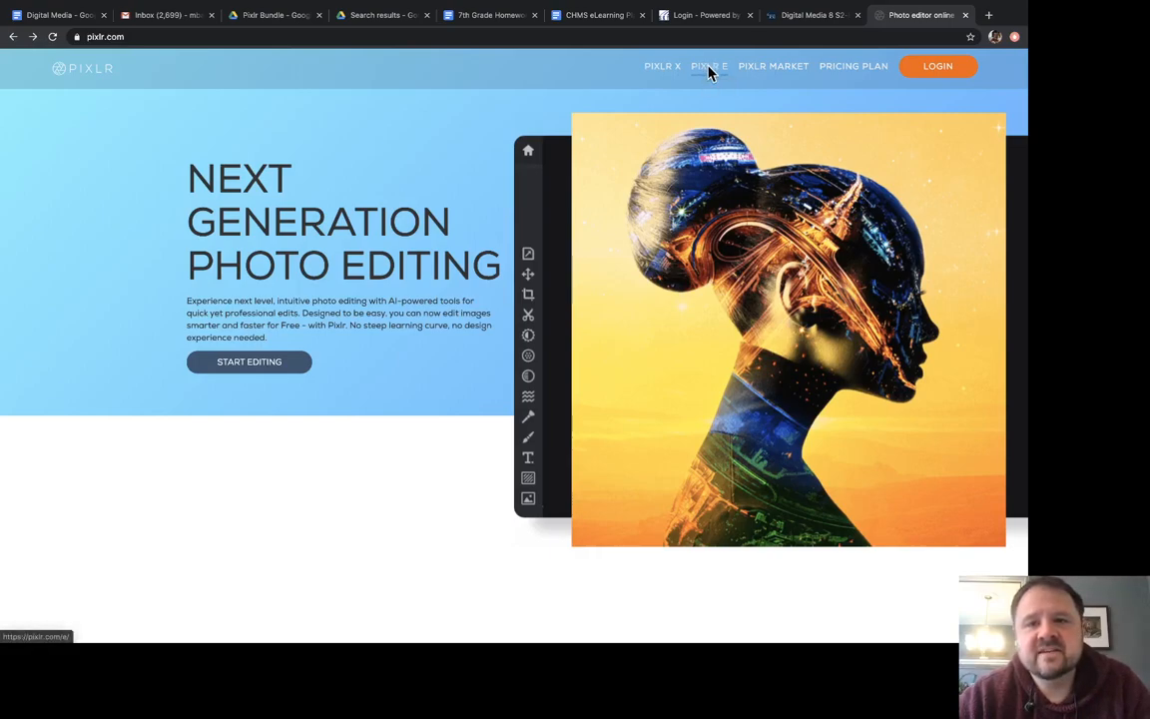
Create a Full HD 1920 × 1080 image with a white background in Pixlr E and add an empty layer above it.
left_click(709, 69)
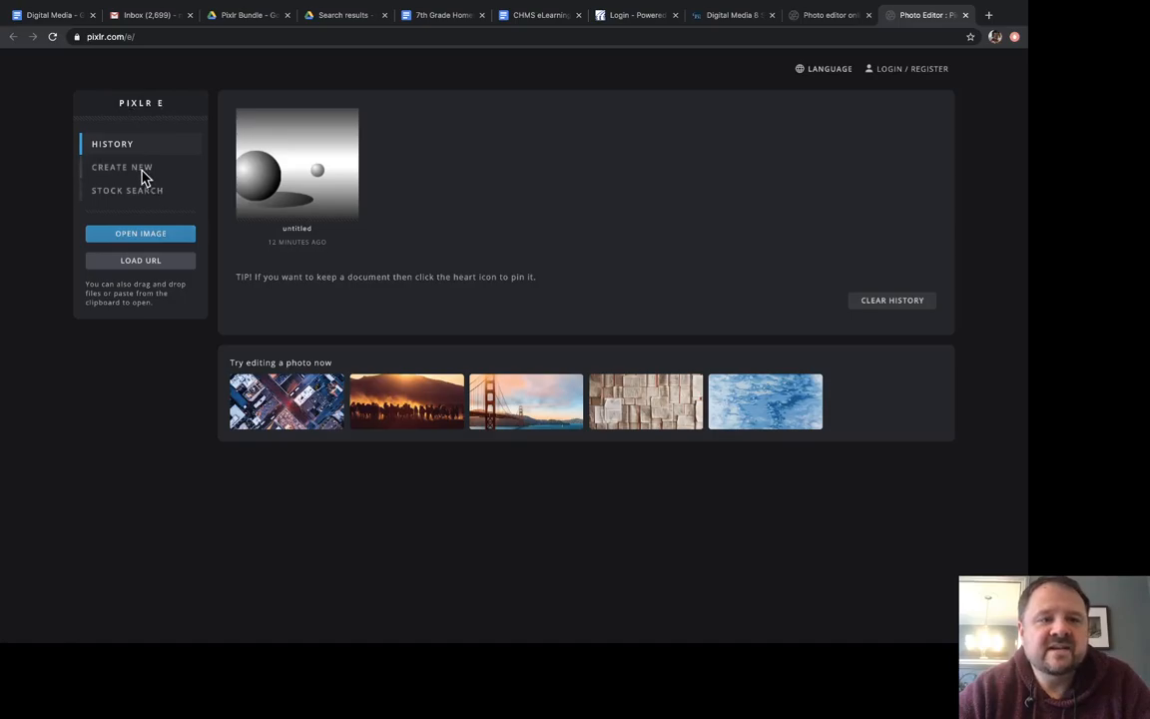
left_click(140, 176)
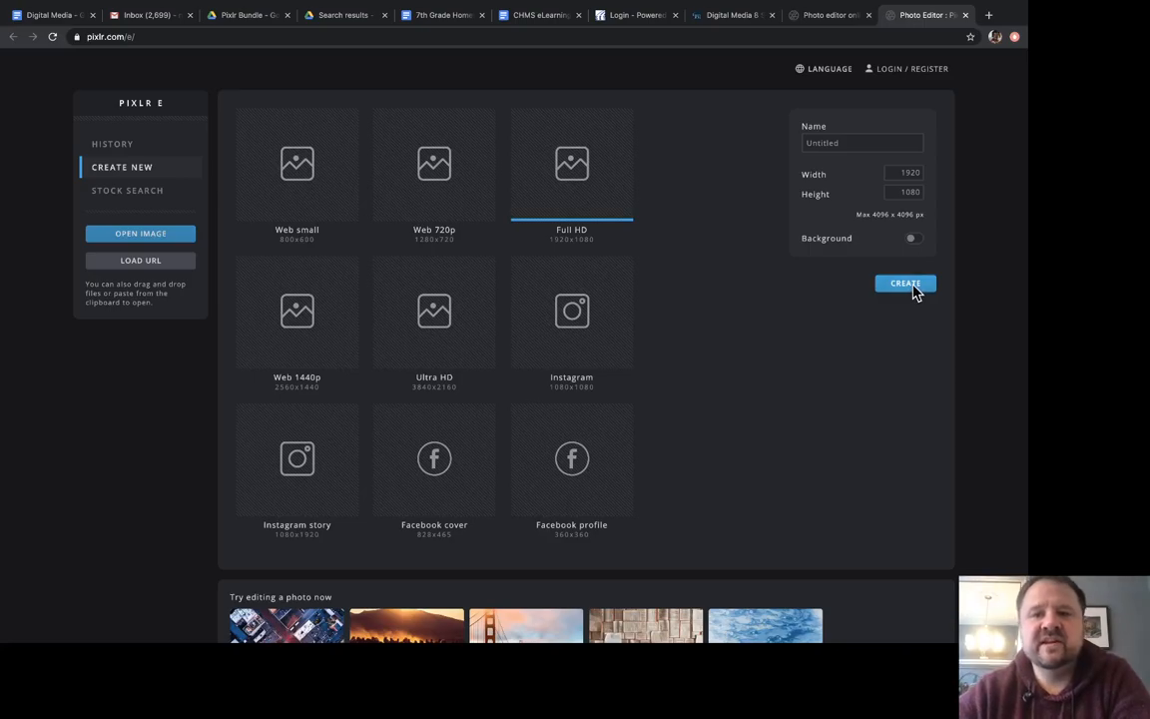
left_click(911, 239)
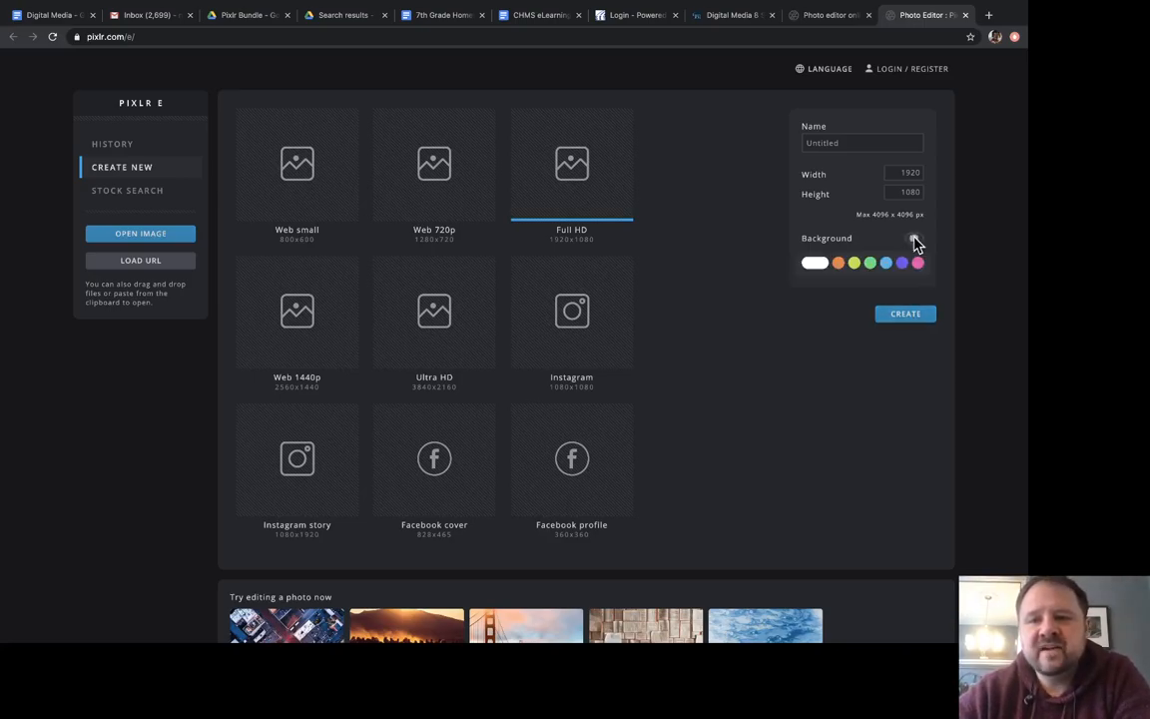
left_click(814, 265)
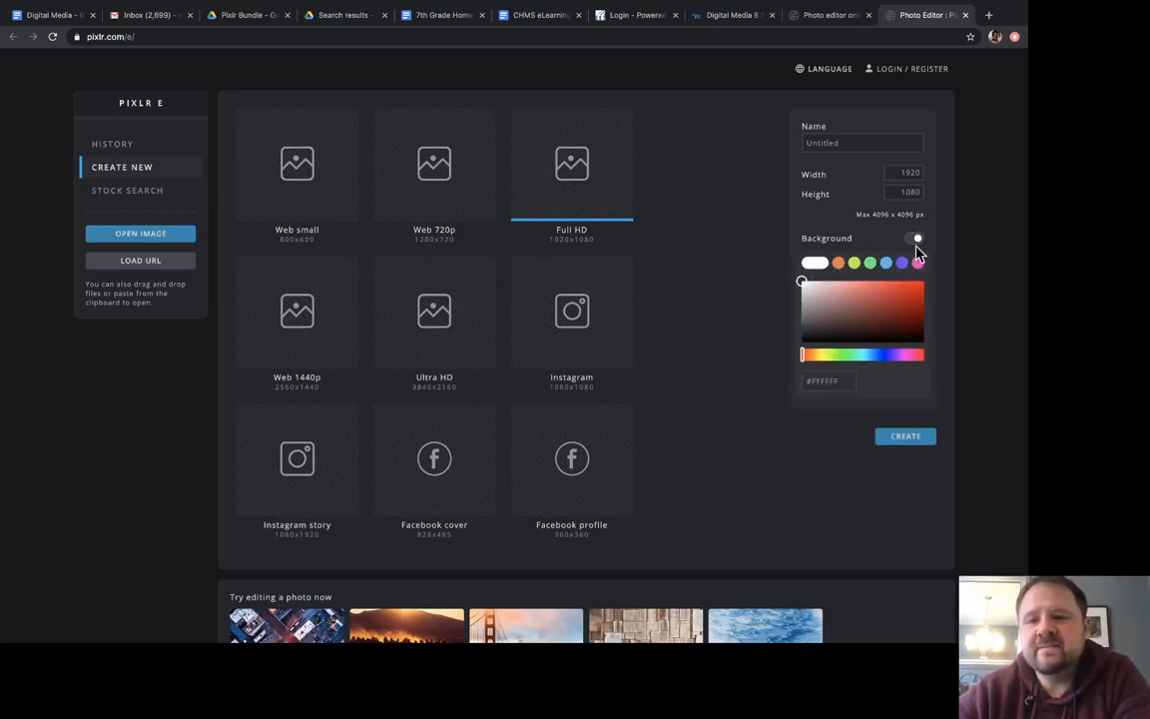
left_click(913, 242)
left_click(914, 242)
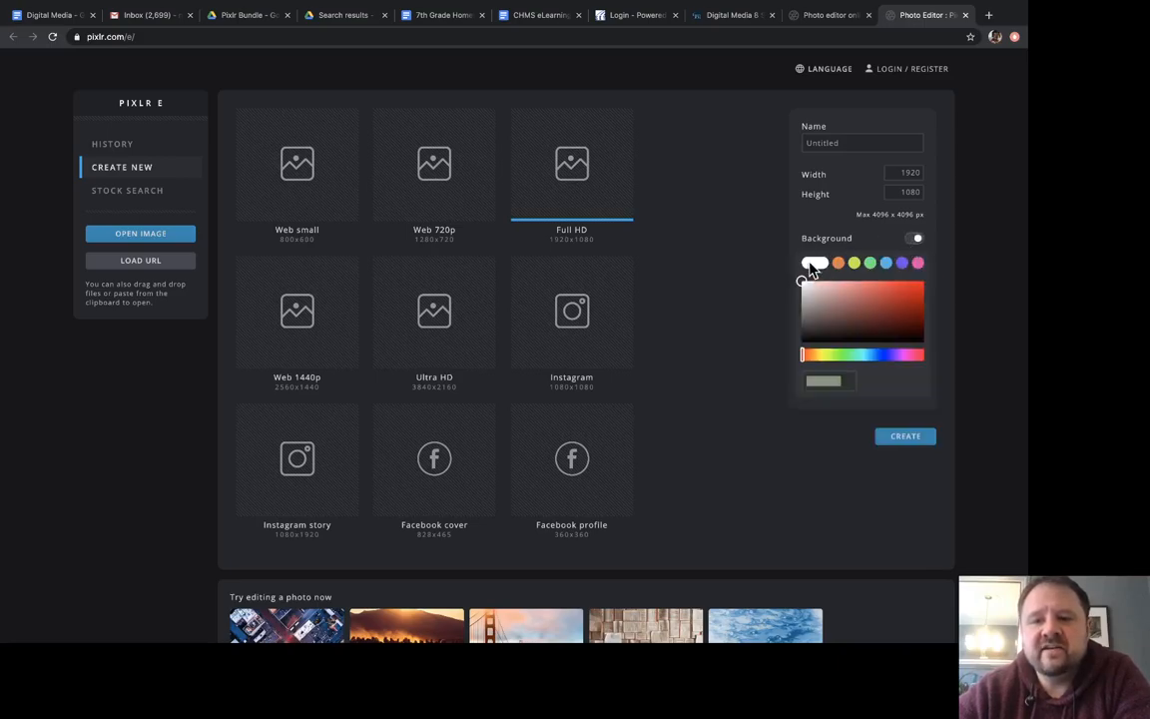
left_click(889, 438)
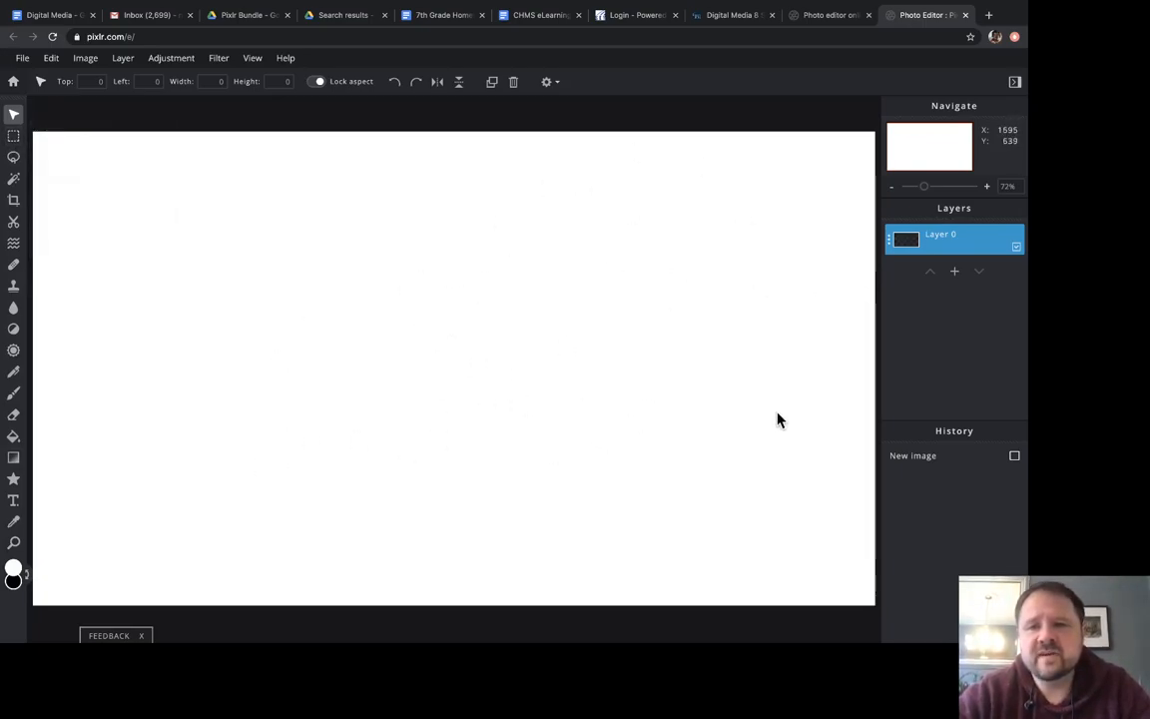
left_click(955, 272)
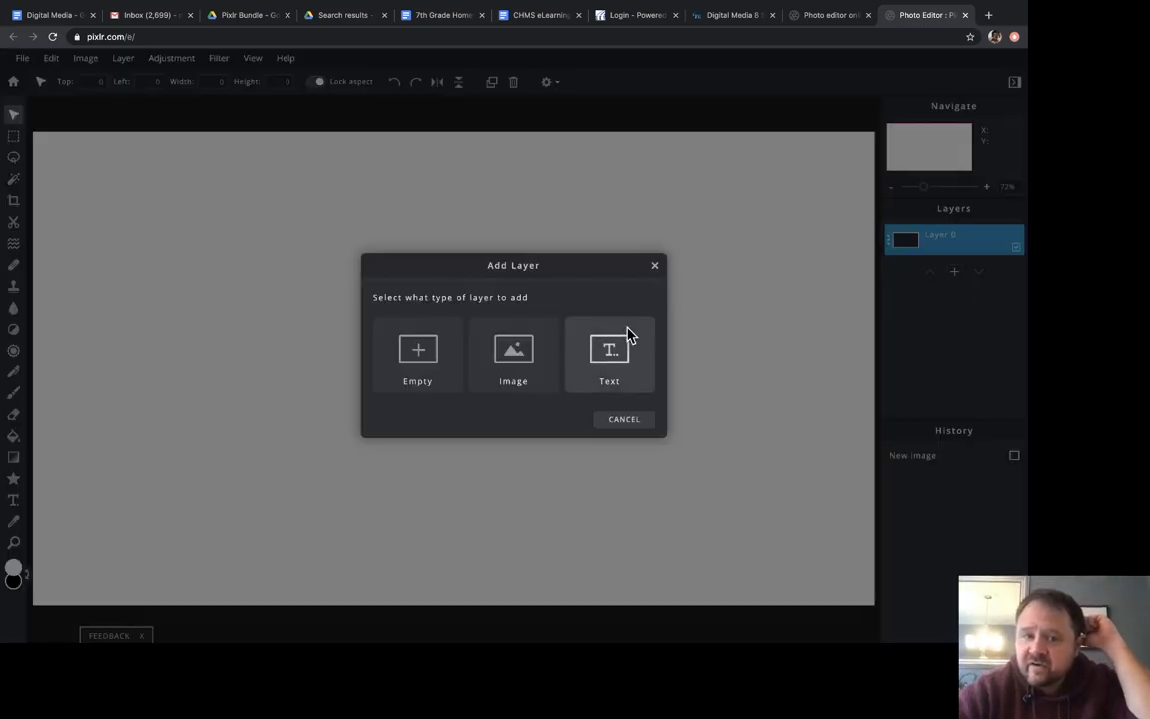
left_click(418, 364)
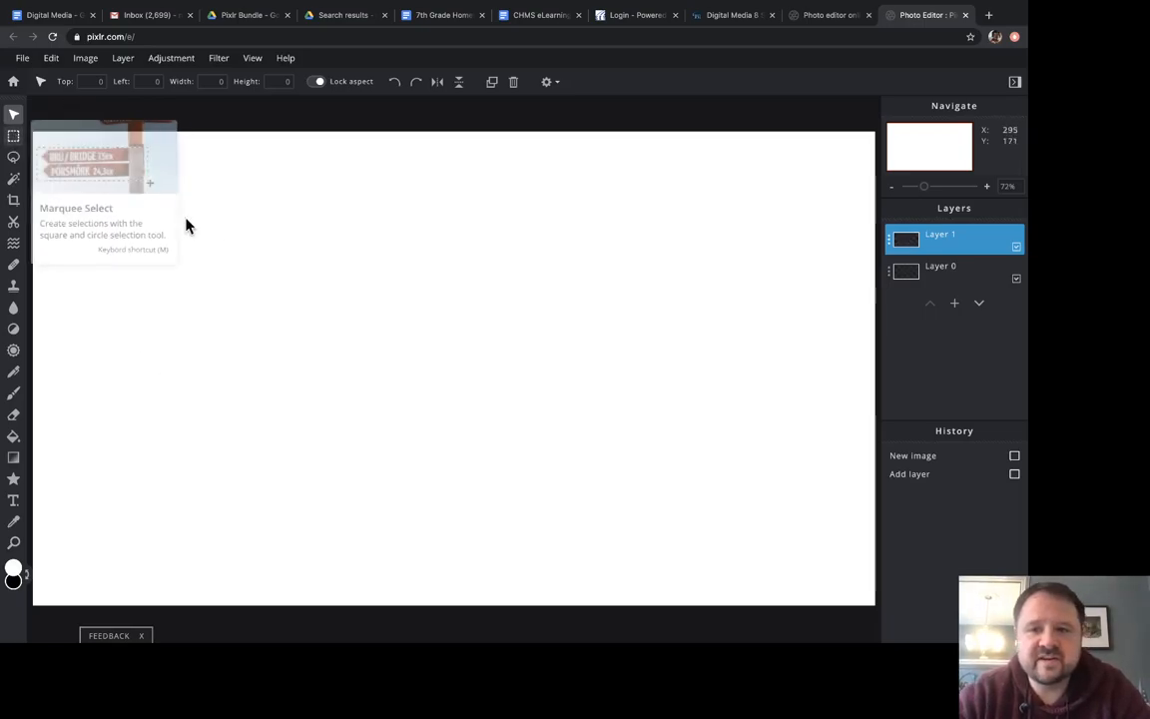
Try zooming in and out on the blank canvas with the Zoom tool, ending with the whole image fitted to the view.
left_click(14, 542)
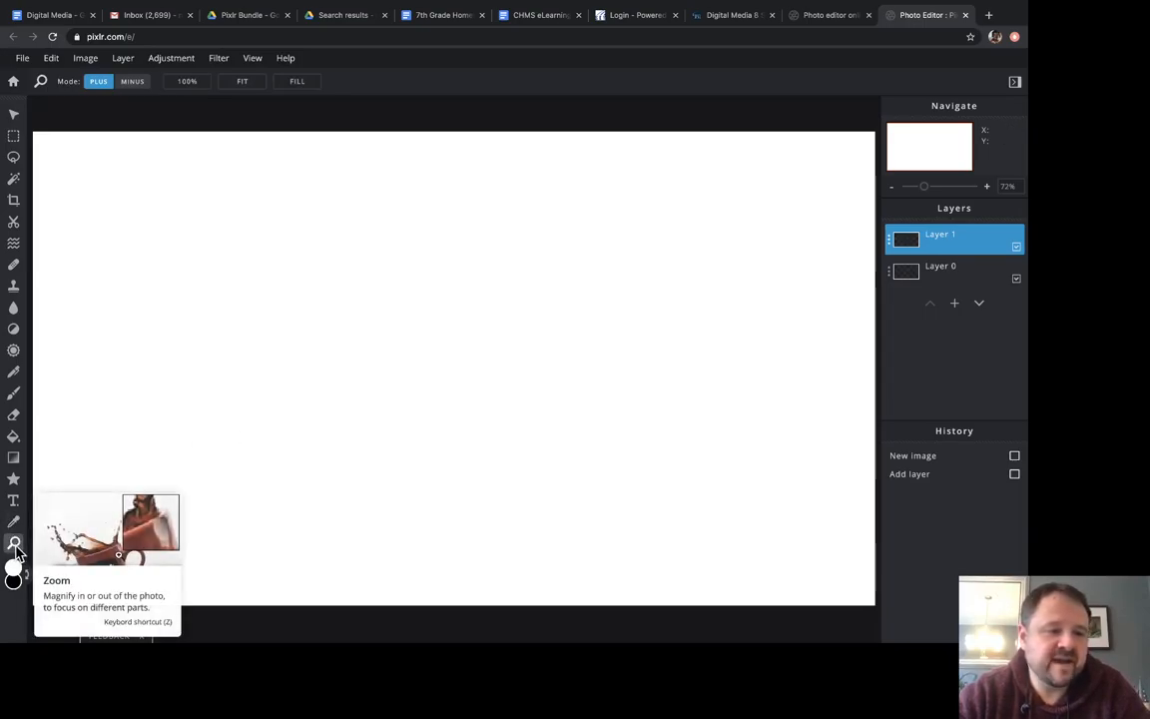
left_click(381, 335)
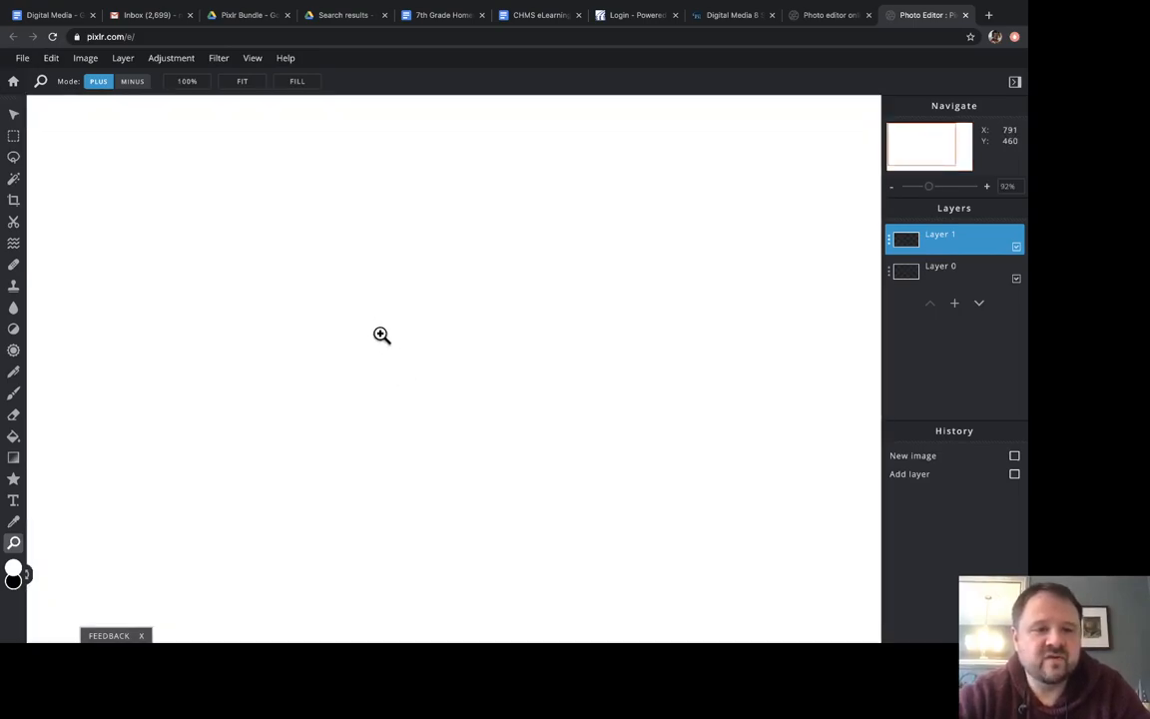
left_click(381, 334, "alt")
left_click(381, 335, "alt")
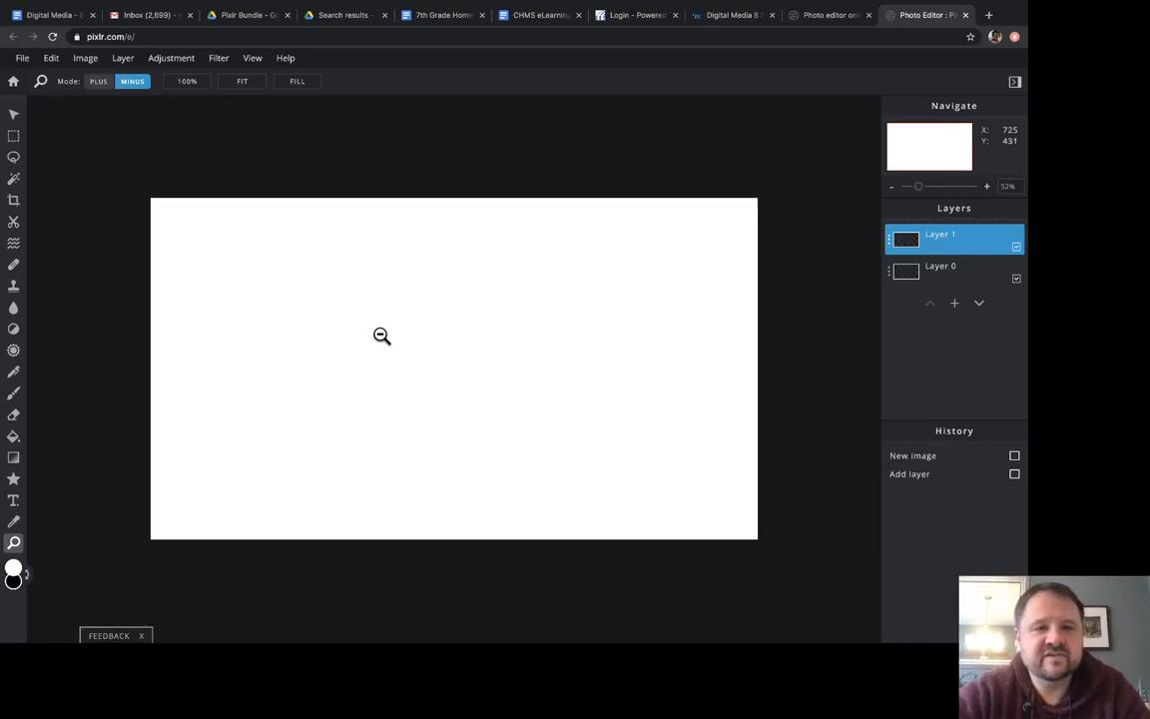
left_click(381, 334)
left_click(382, 335, "alt")
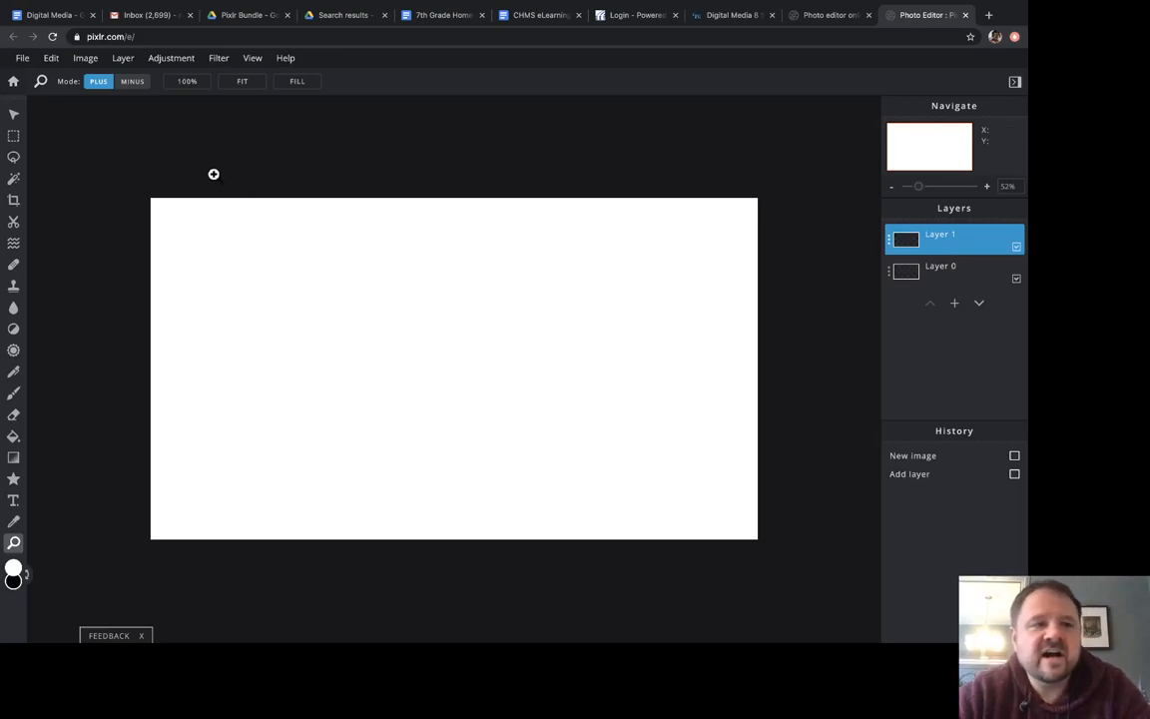
left_click(241, 82)
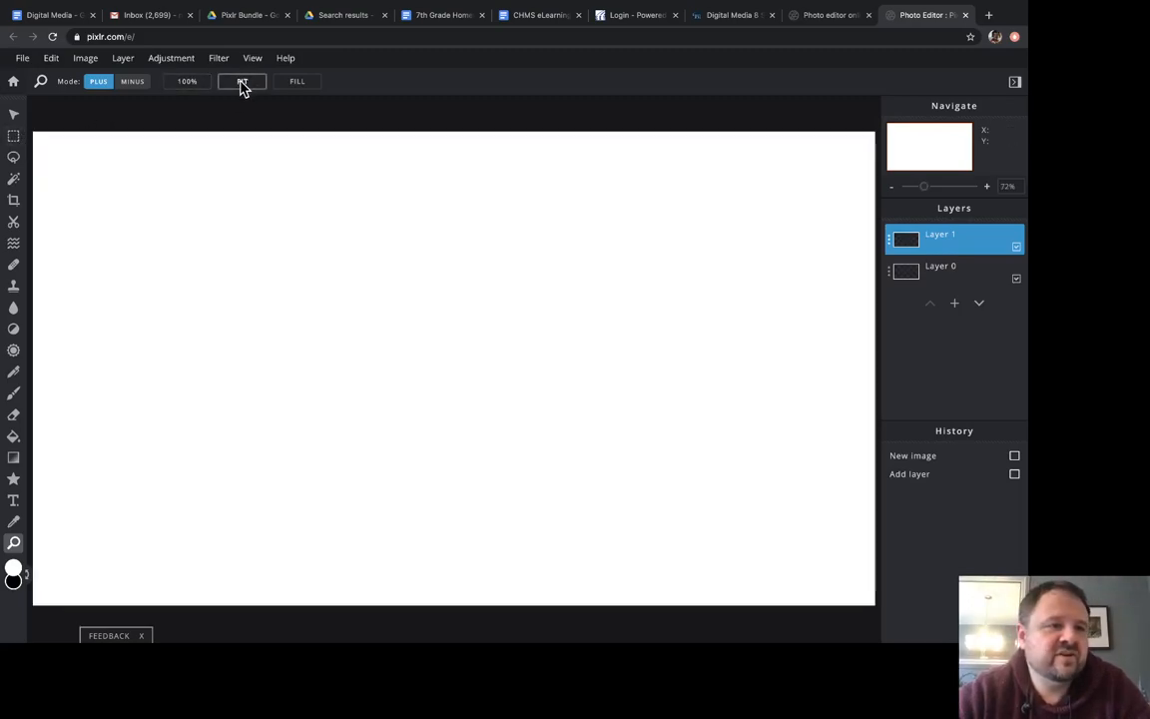
Select a full-width rectangle covering about the lower 60% of the canvas on Layer 1 with Marquee Select.
left_click(14, 137)
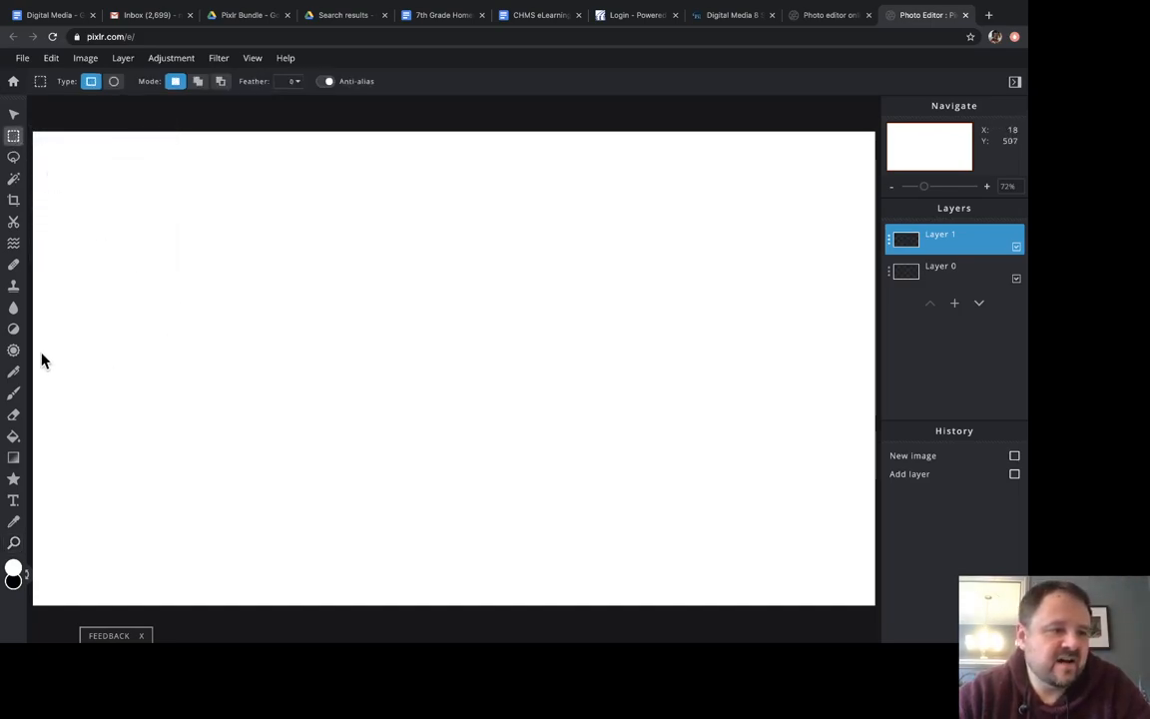
left_click_drag(32, 347, 790, 516)
left_click_drag(873, 531, 880, 537)
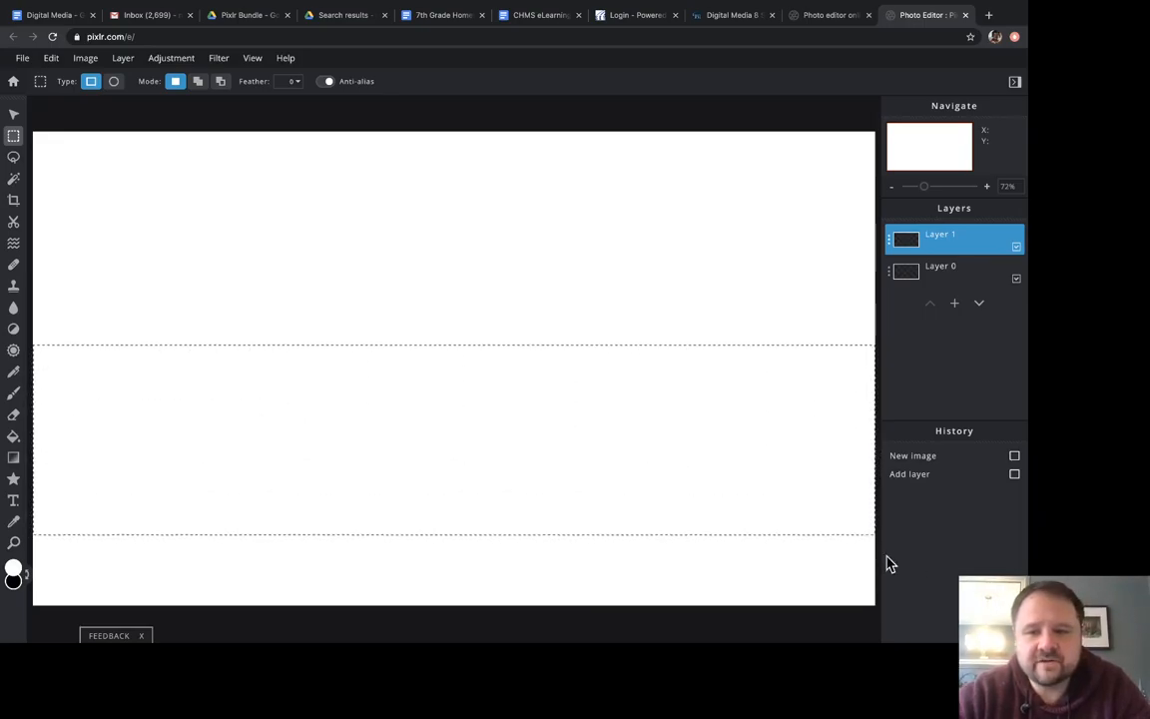
left_click_drag(877, 621, 22, 321)
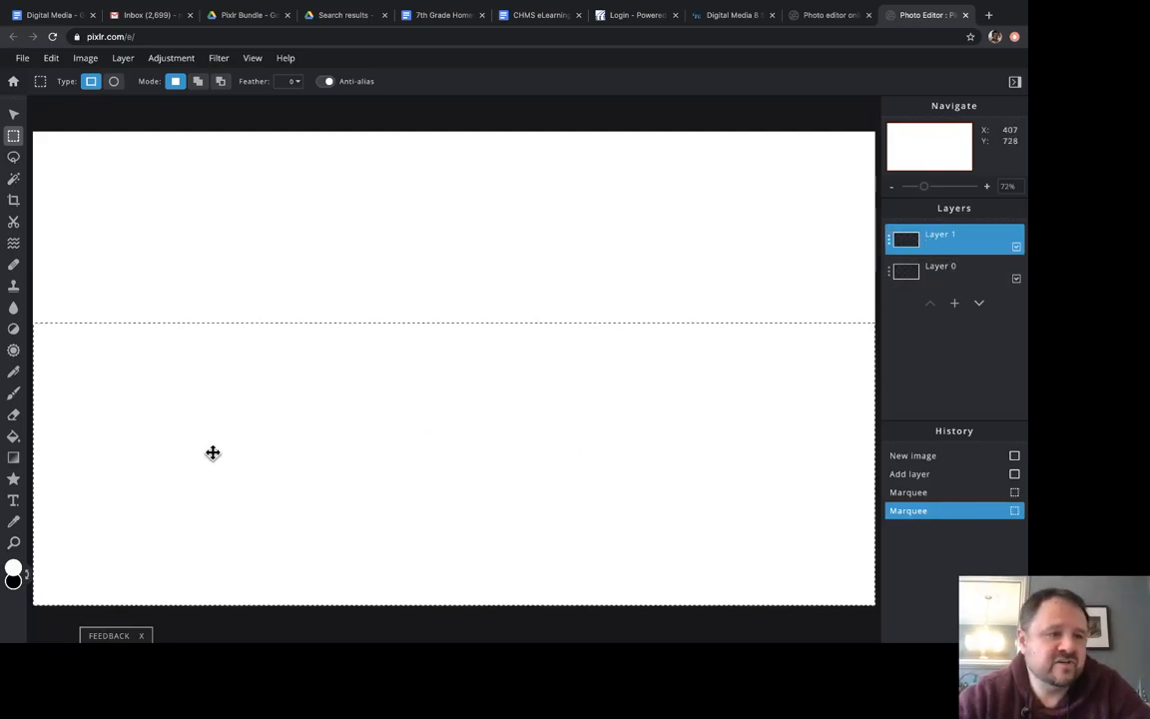
Set the Gradient tool to a linear white-to-black gradient, looking over the gradient presets and trying the radial type first.
left_click(14, 459)
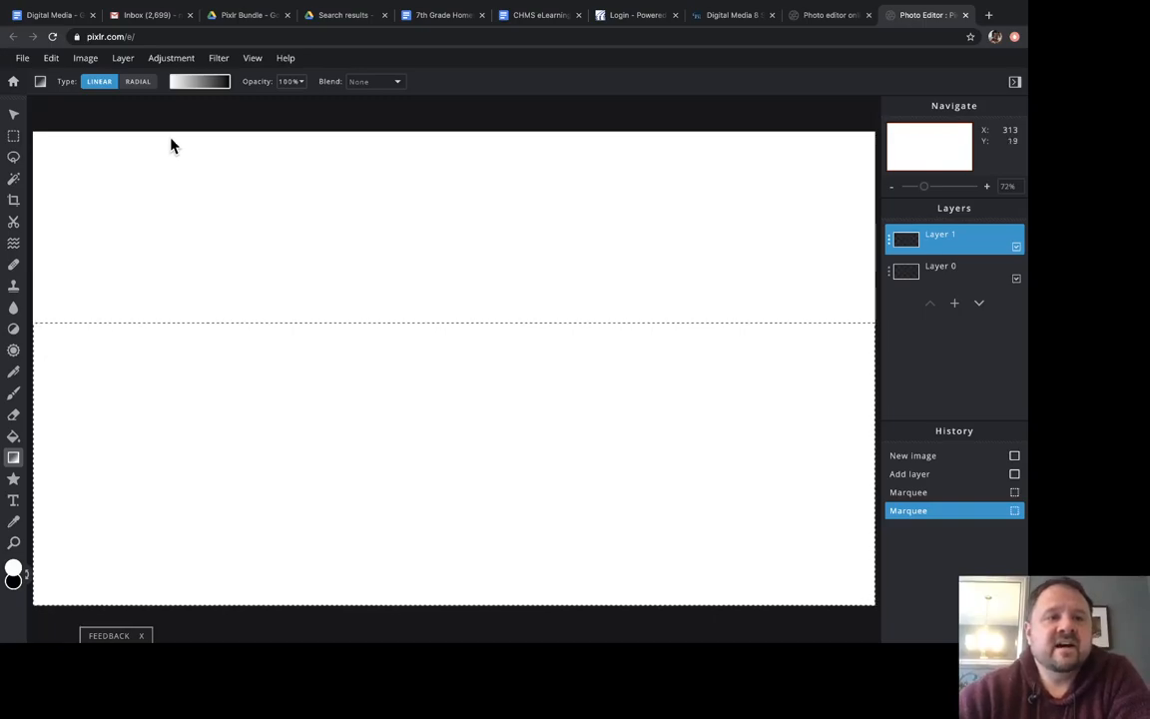
left_click(139, 82)
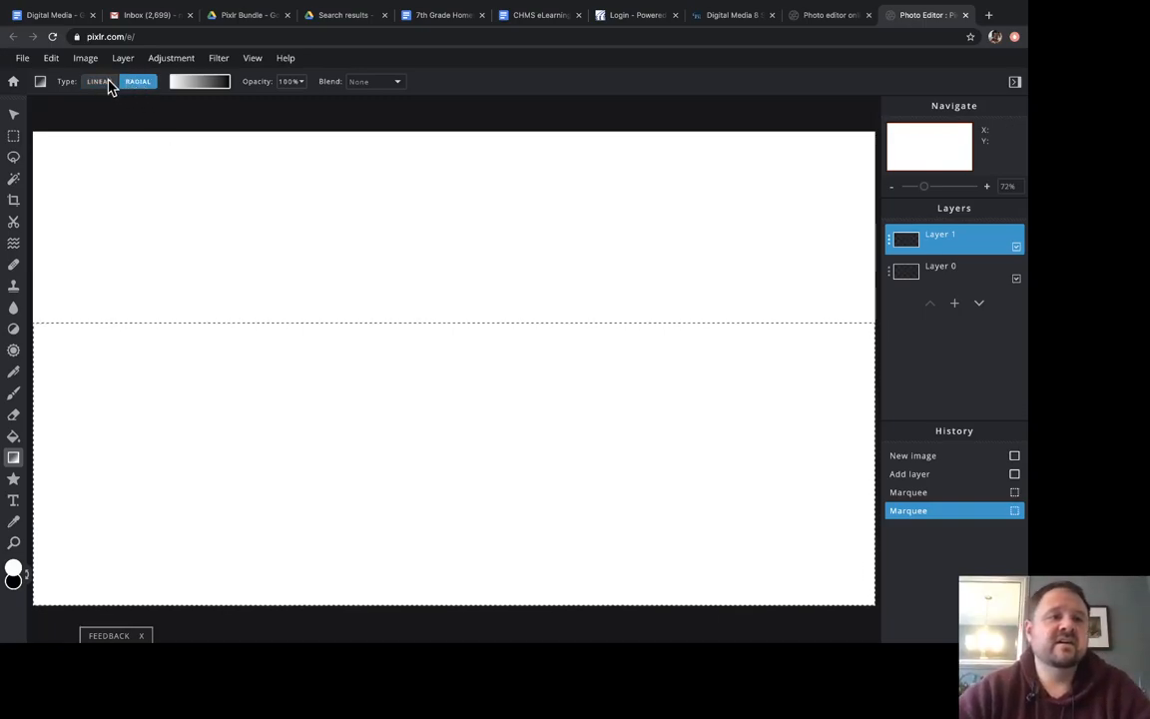
left_click(104, 84)
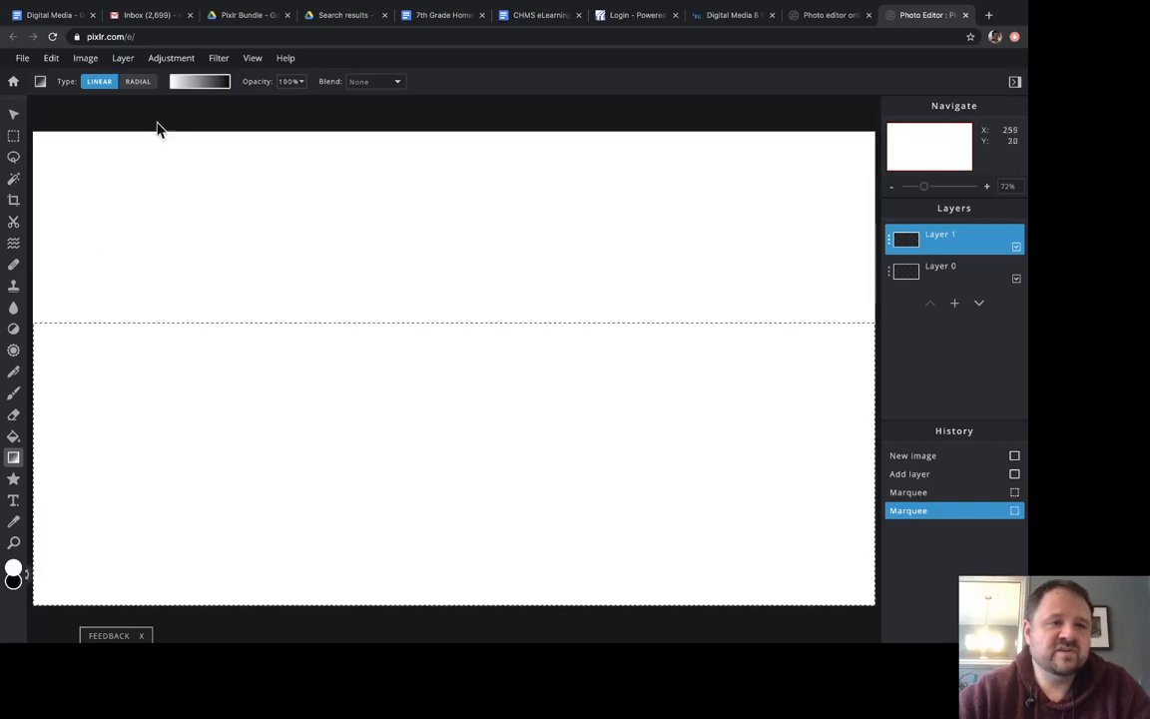
left_click(197, 88)
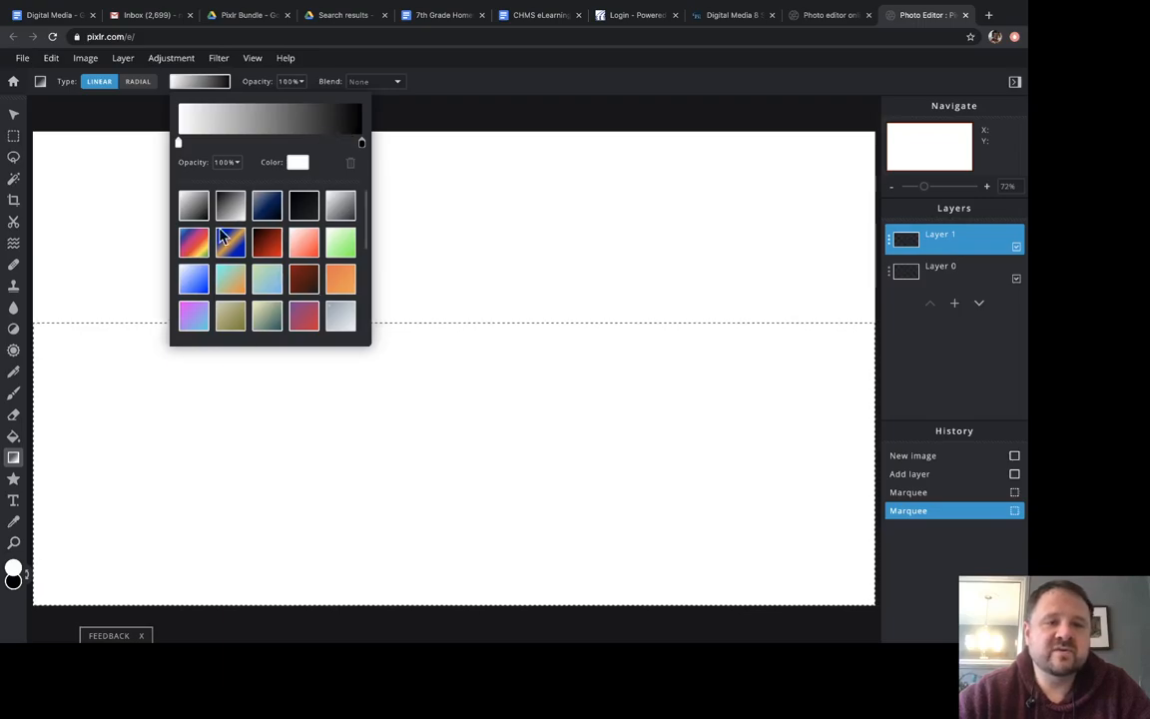
left_click(496, 84)
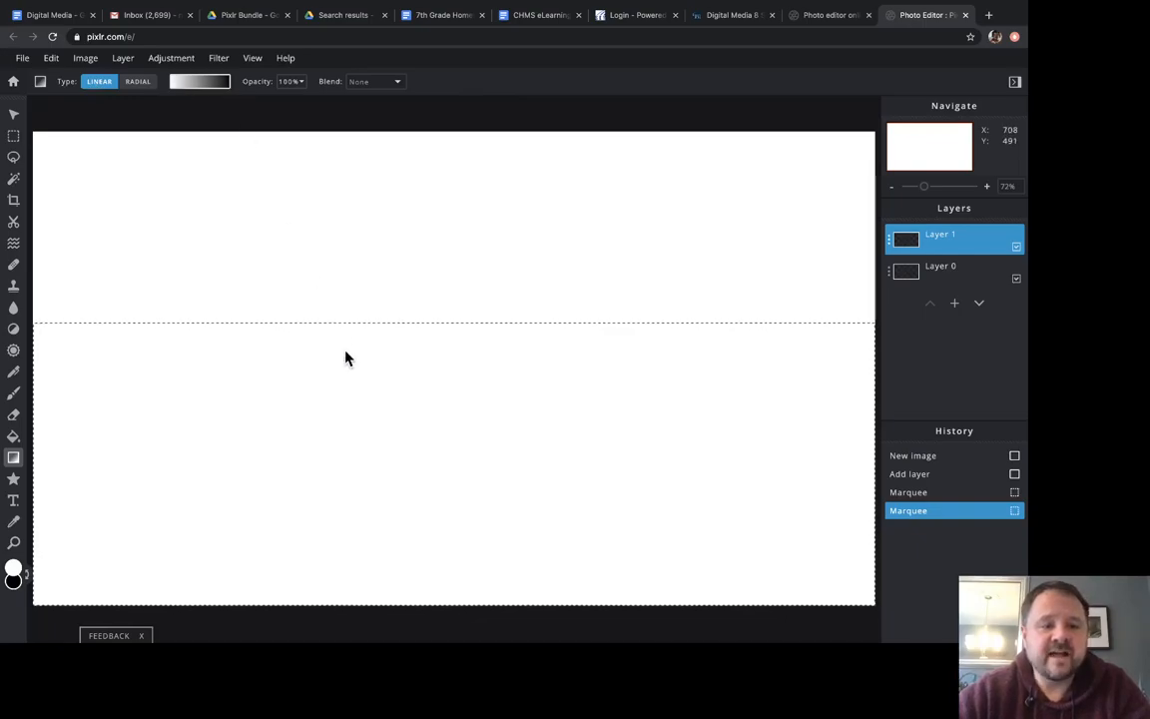
left_click(13, 542)
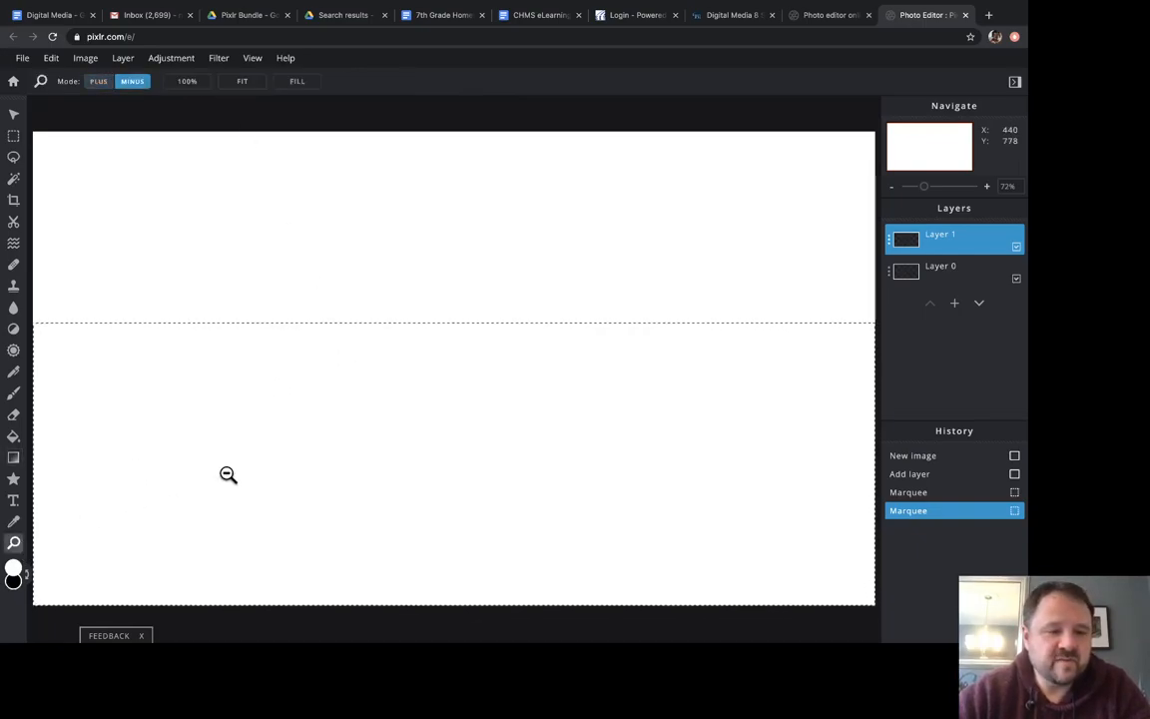
left_click(228, 475, "alt")
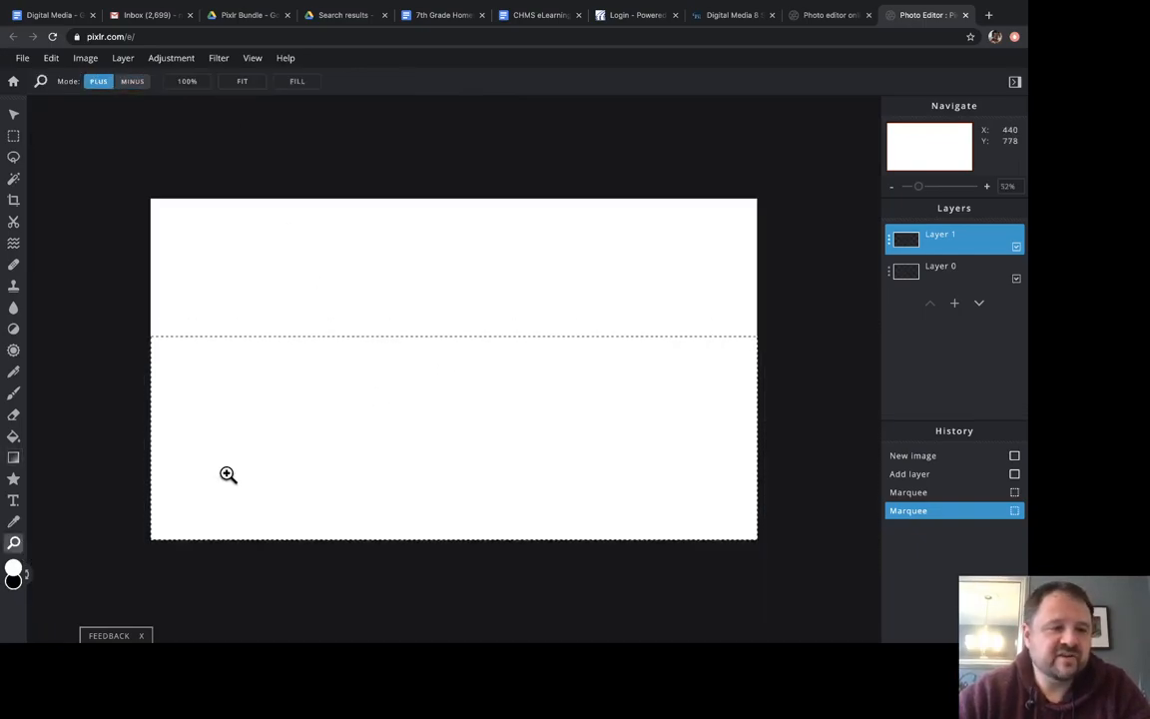
left_click(13, 457)
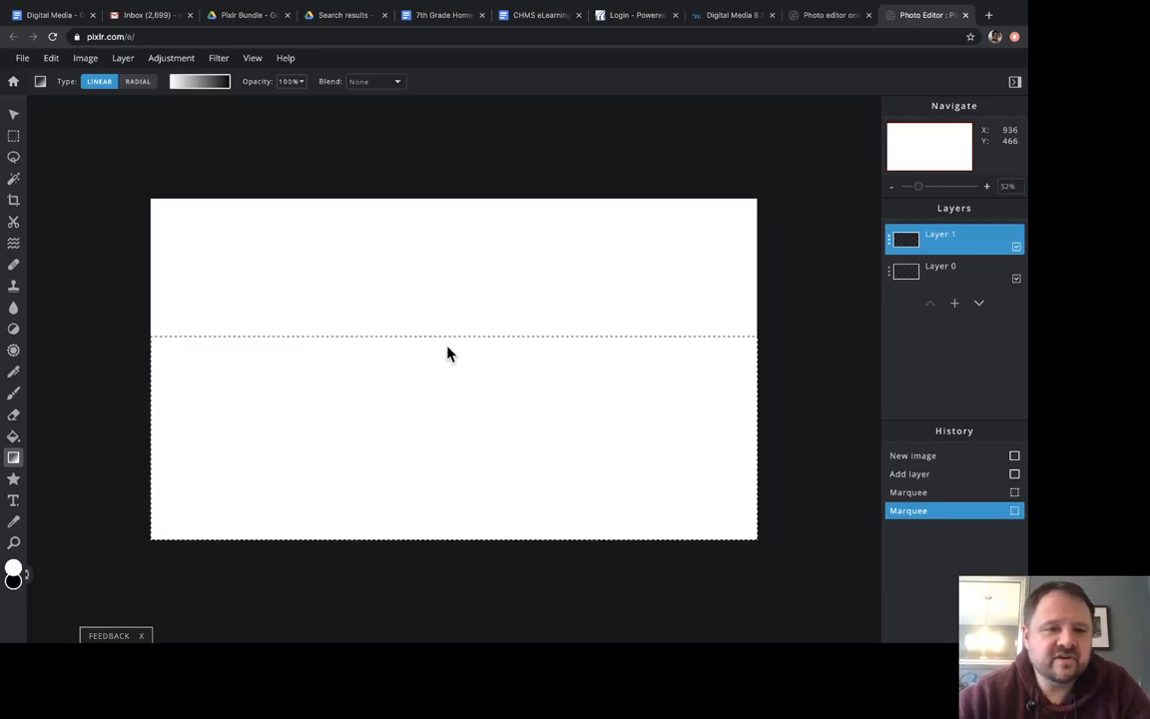
key("super+Tab")
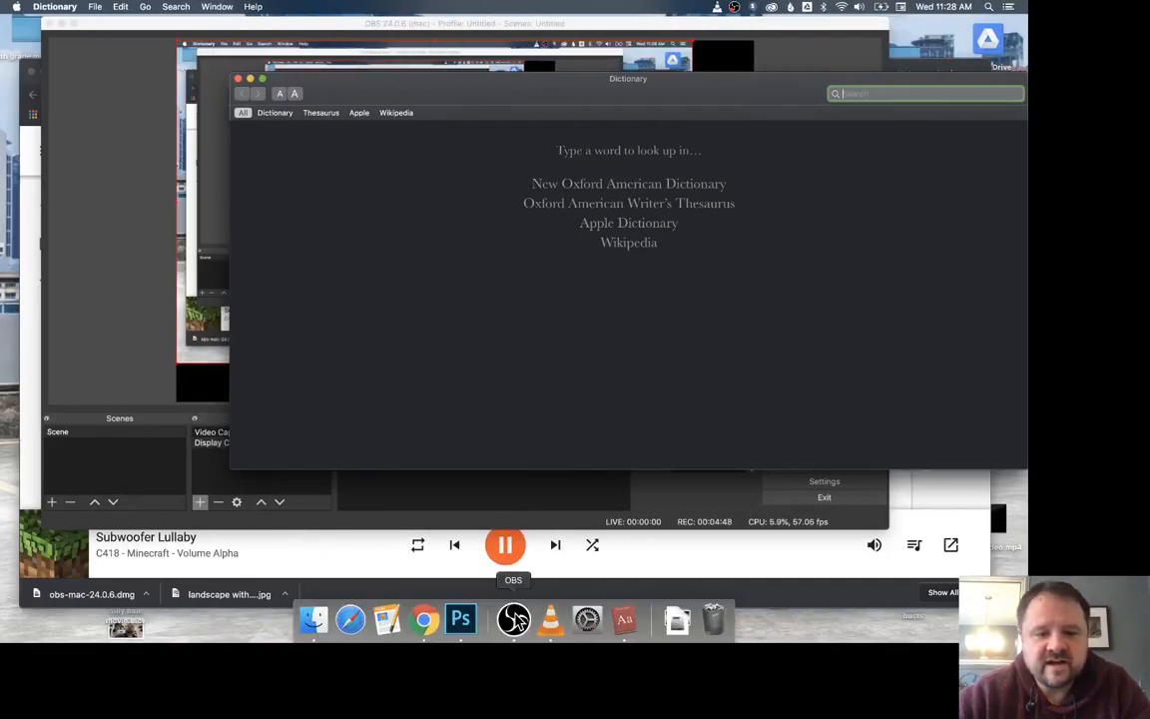
left_click(429, 623)
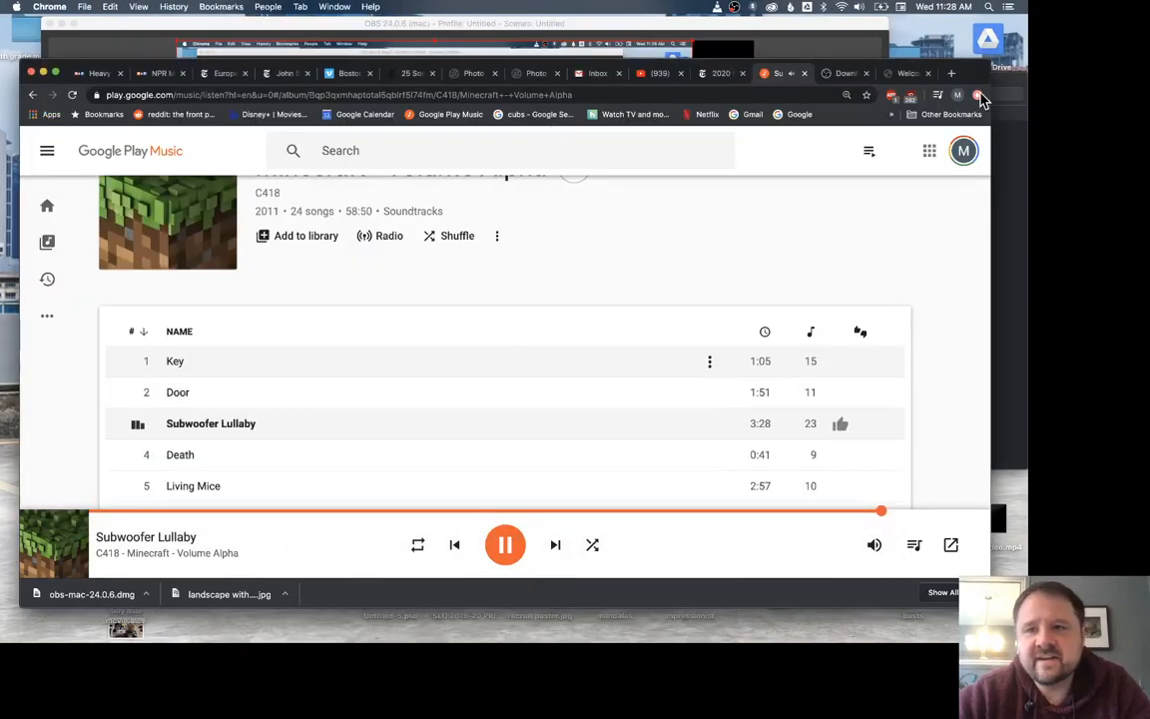
left_click(957, 95)
left_click(855, 340)
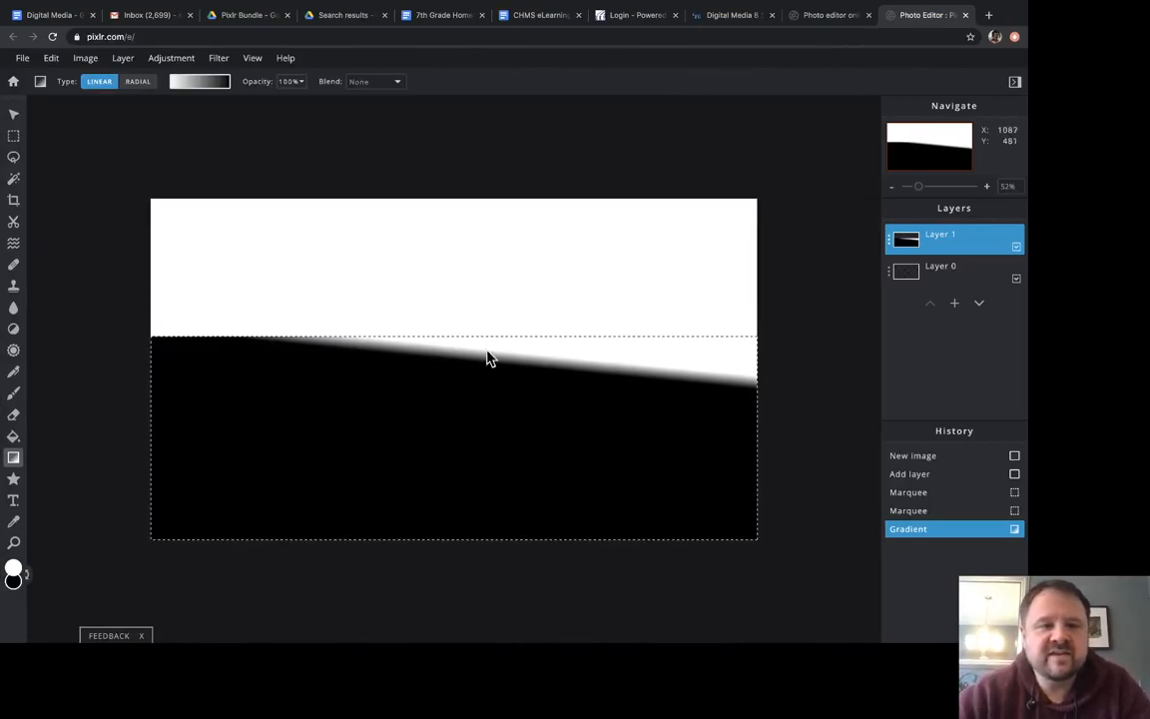
Step back through the history to the new image and forward again, and undo the slanted gradient on Layer 1.
left_click(930, 510)
left_click(933, 492)
left_click(933, 476)
left_click(934, 456)
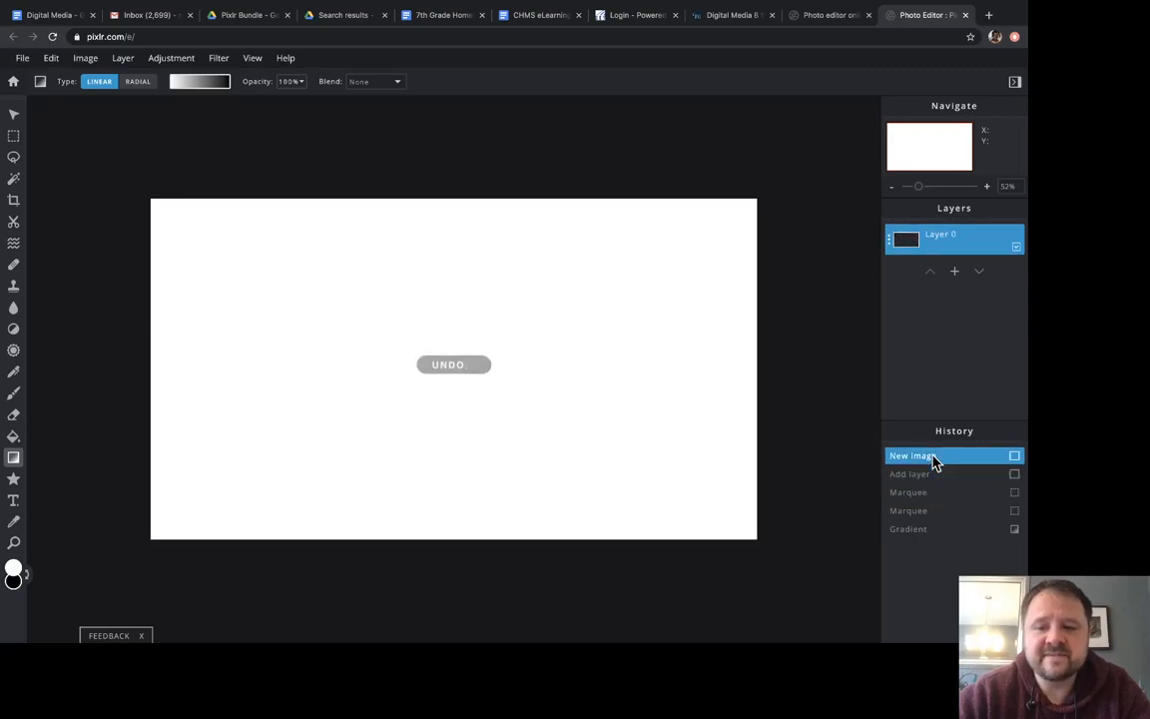
left_click(910, 530)
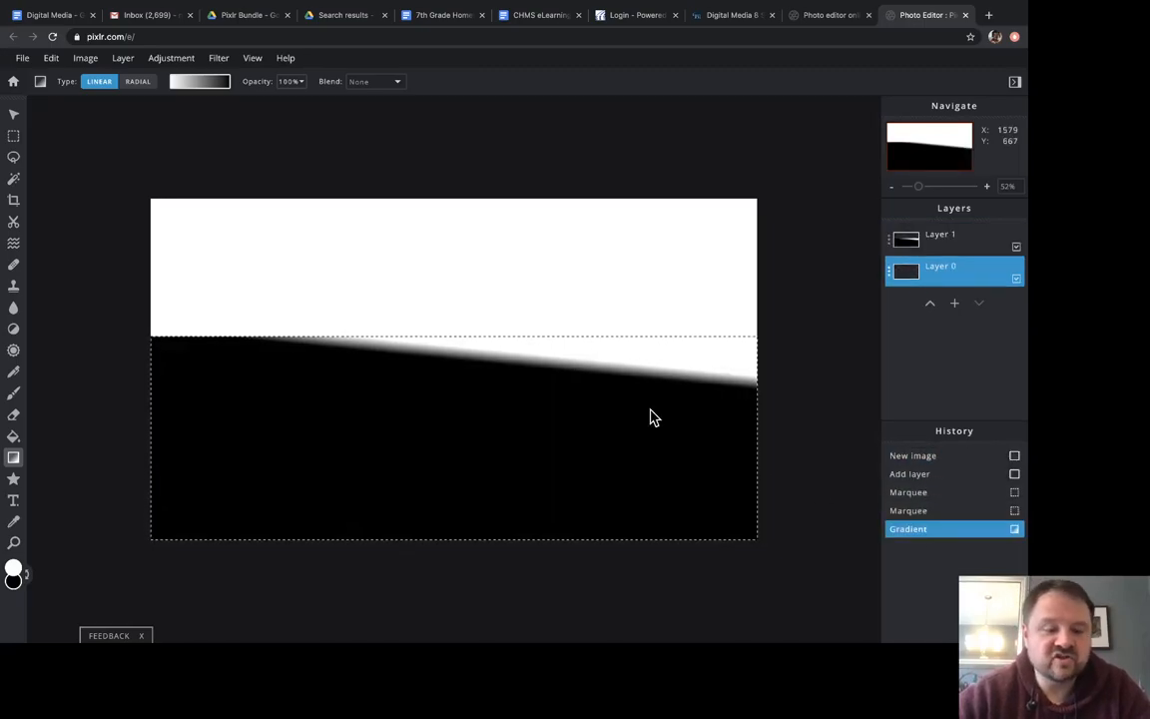
key("ctrl+z")
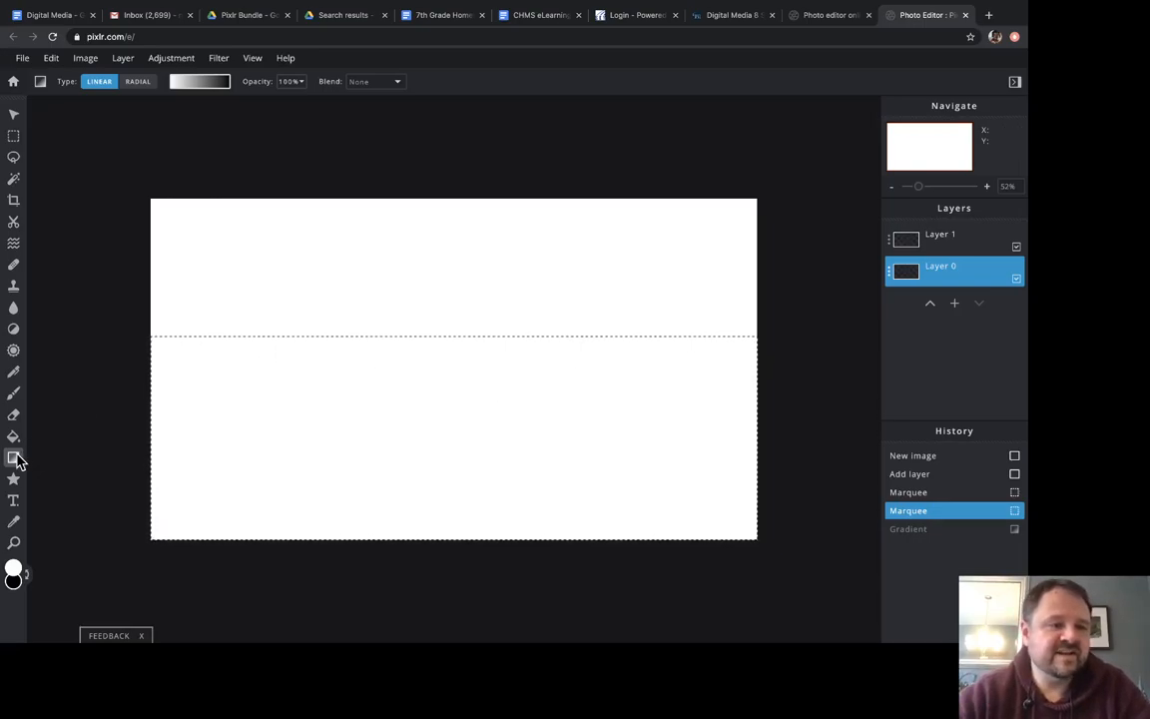
Draw a vertical white-to-black linear gradient on Layer 0, from just below the selection's upper edge to its lower edge.
left_click_drag(404, 386, 408, 433)
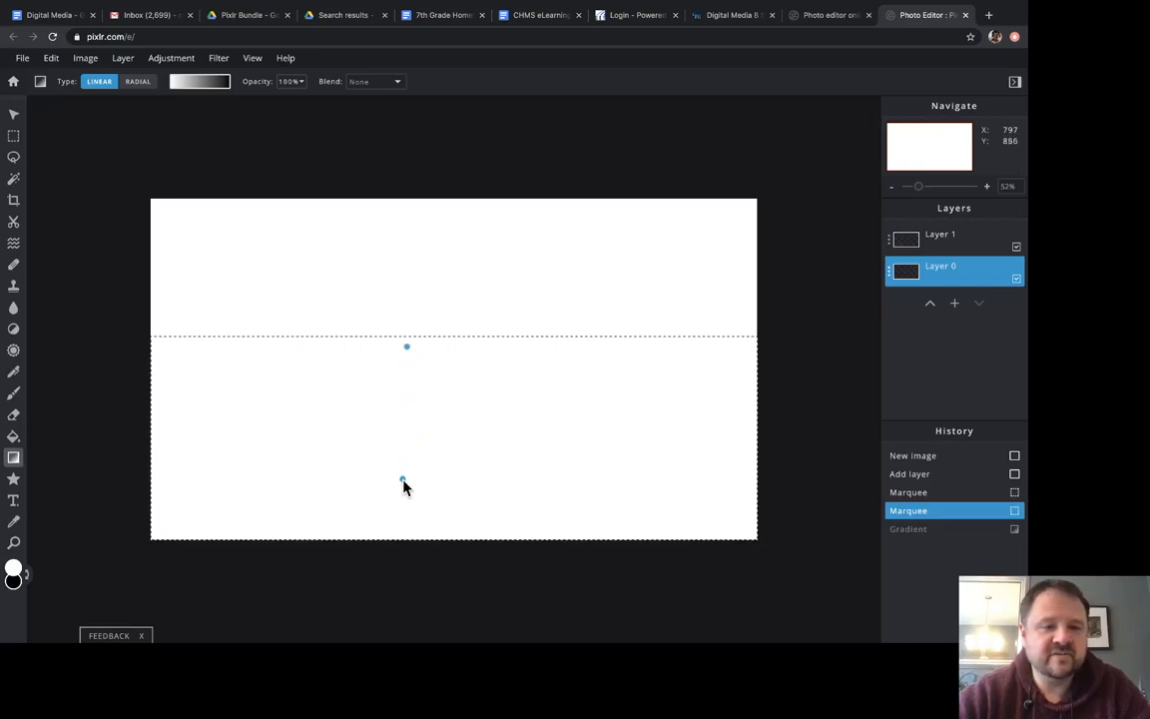
left_click_drag(408, 514, 418, 544)
scroll(410, 485, "up", 2)
left_click_drag(400, 590, 404, 594)
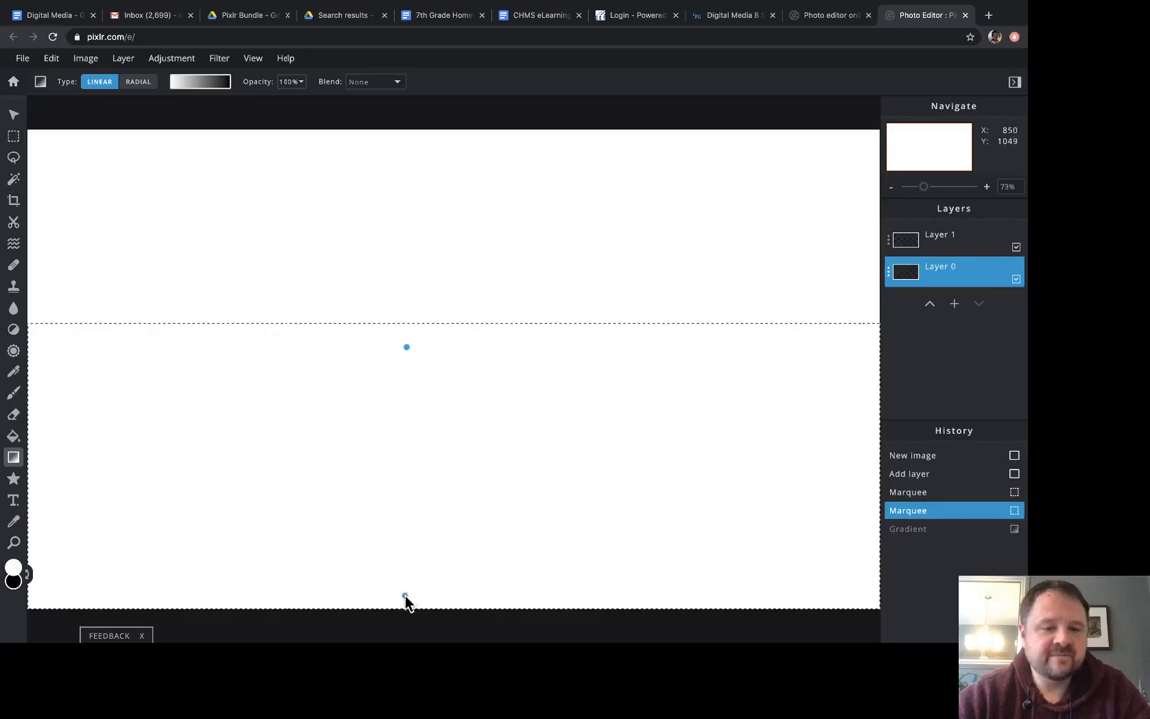
left_click_drag(407, 601, 407, 602)
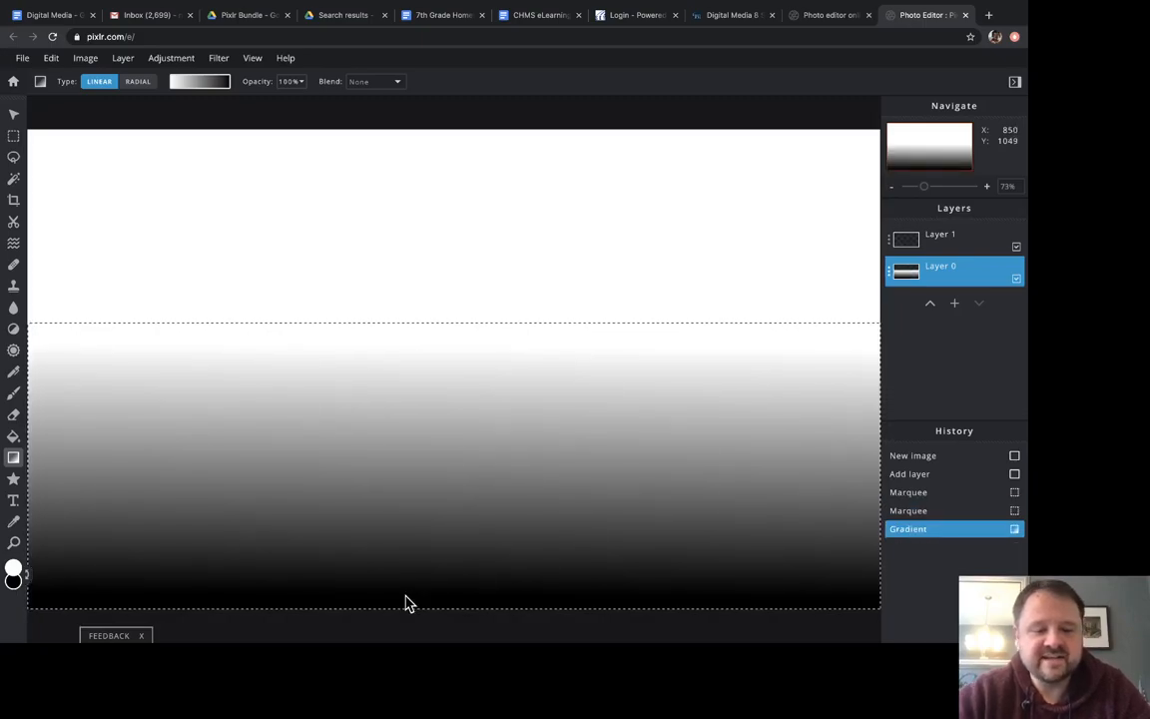
Change the black end stop of the linear gradient to dark gray #343434.
scroll(406, 605, "down", 2)
scroll(406, 607, "up", 4)
scroll(406, 604, "down", 5)
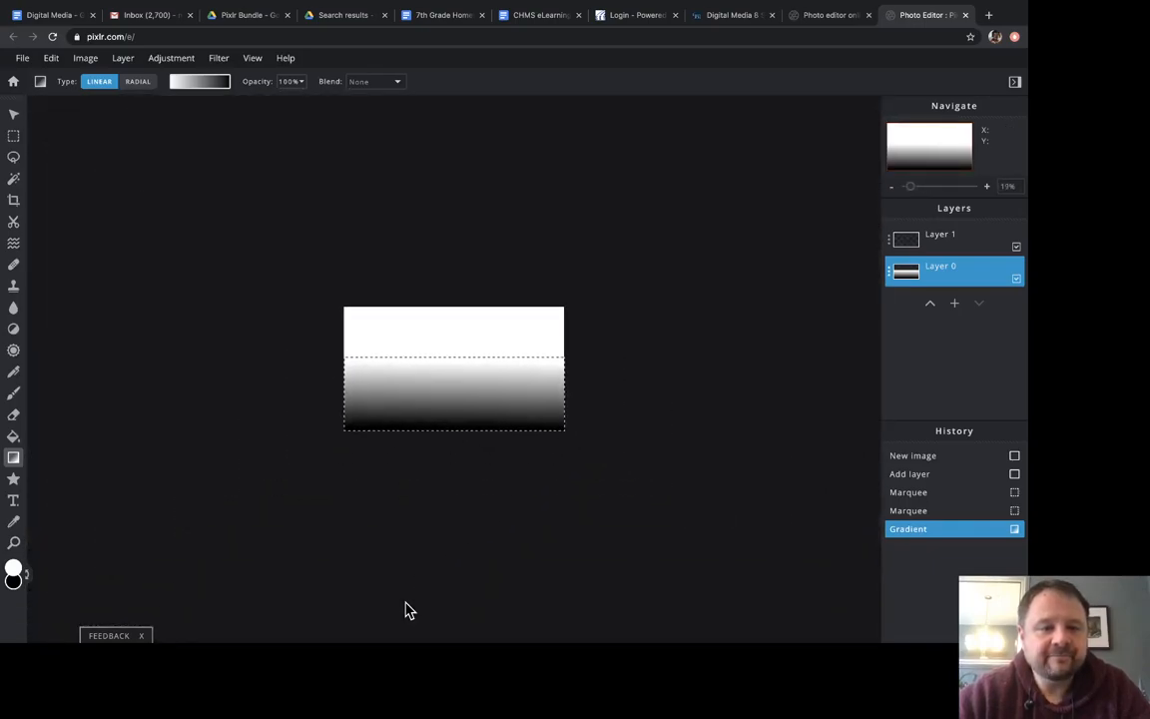
left_click(13, 542)
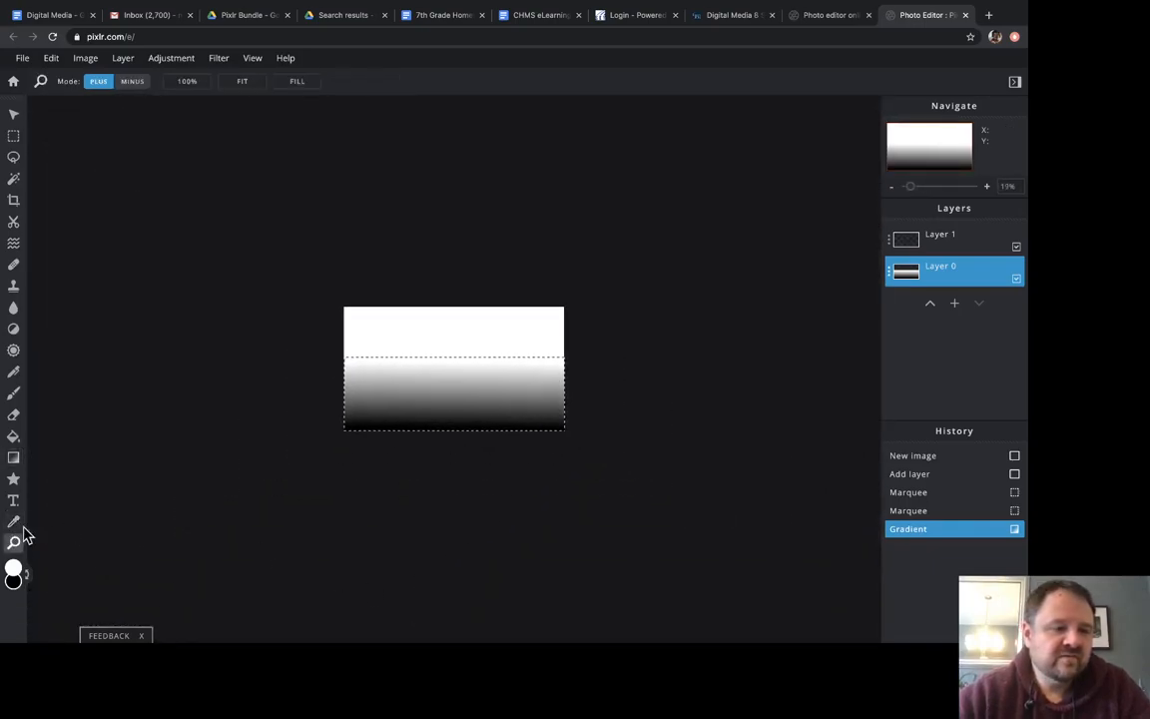
left_click(398, 406)
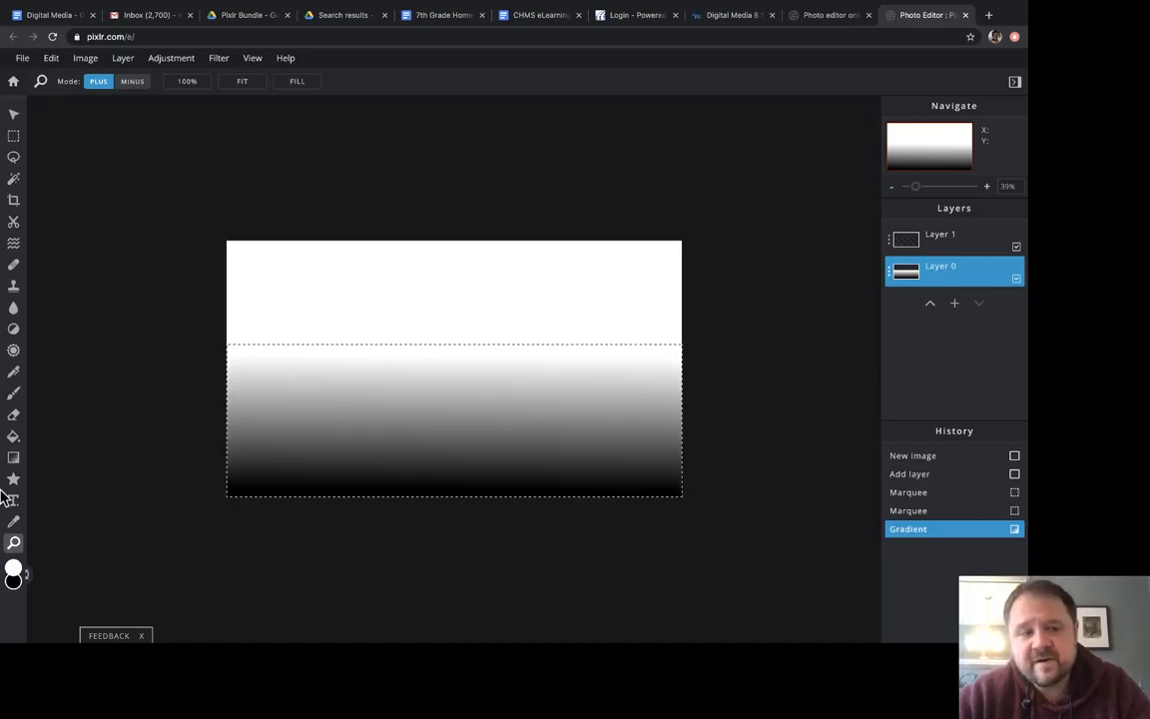
left_click(14, 457)
left_click(180, 81)
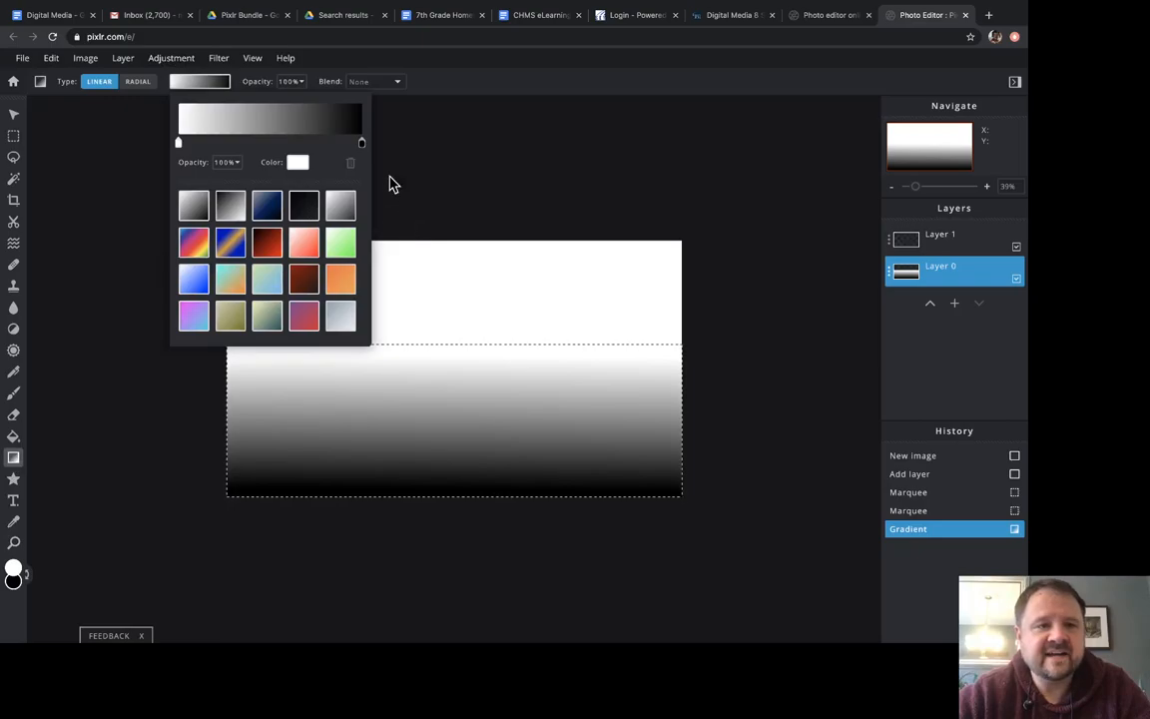
left_click(361, 145)
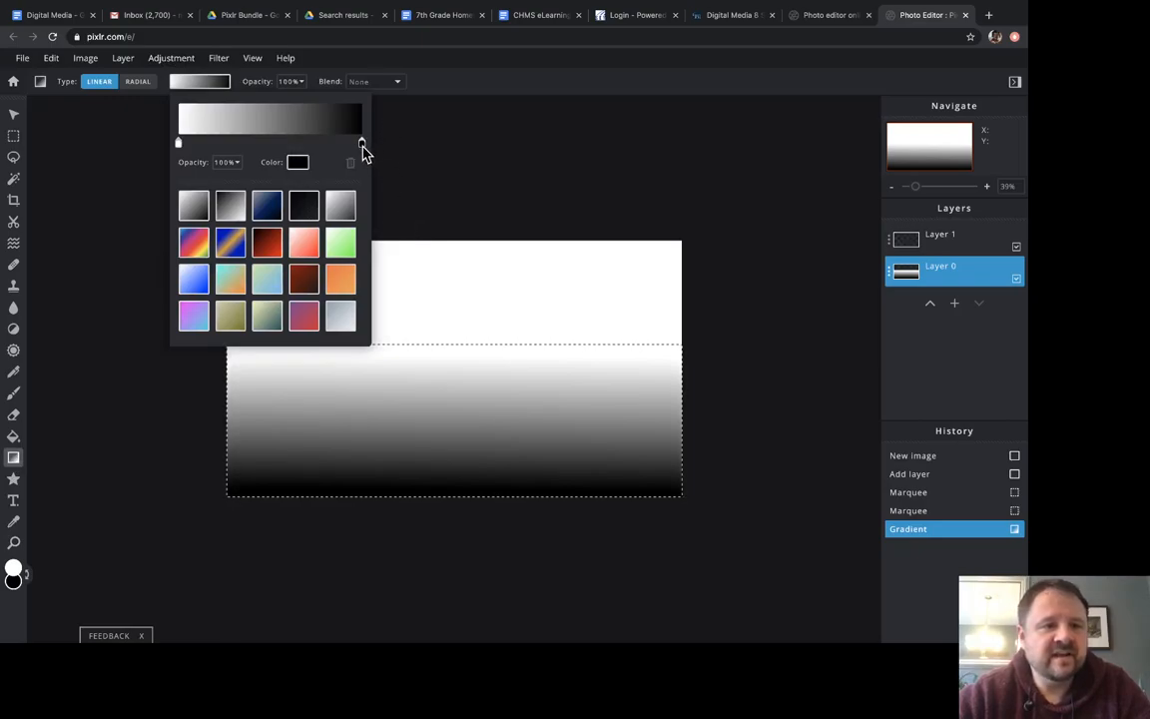
left_click(297, 162)
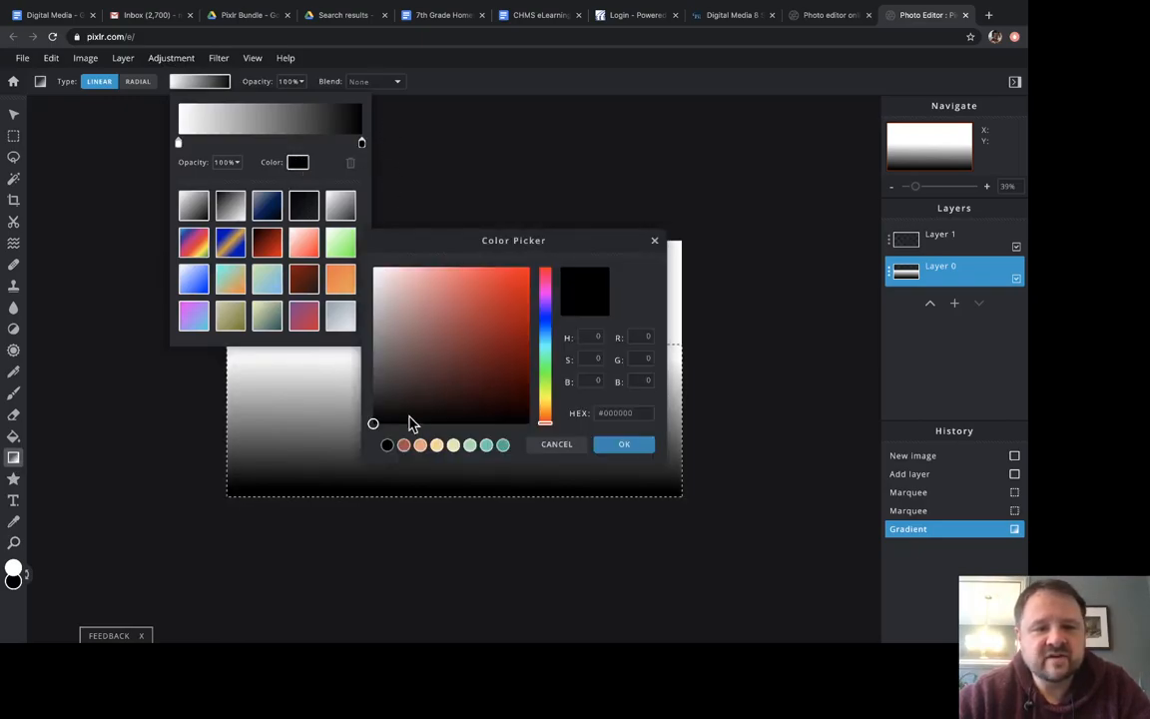
left_click_drag(377, 412, 364, 393)
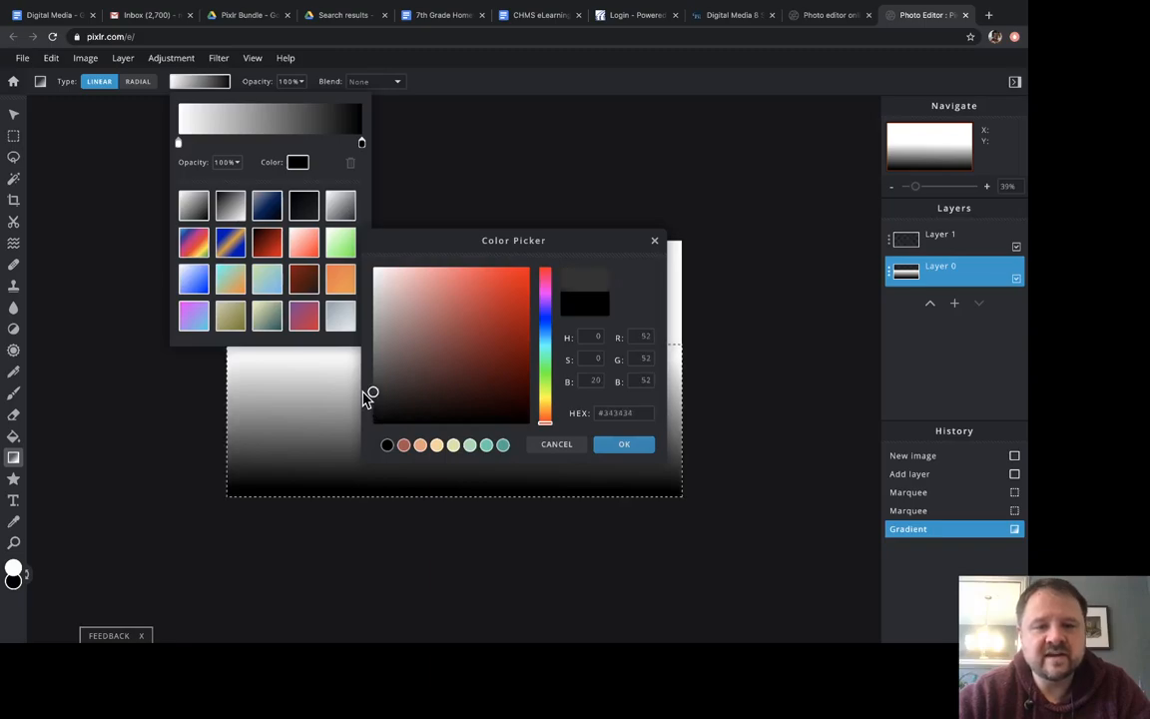
left_click(620, 446)
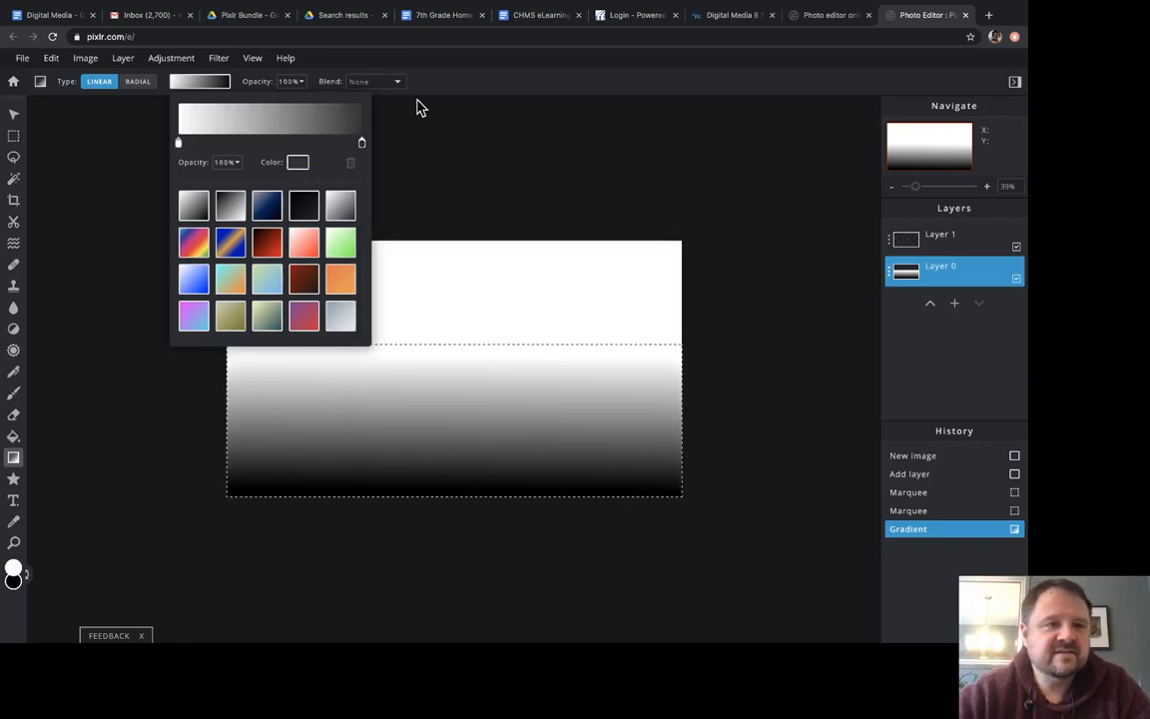
Redraw the vertical gradient over the lower selection on Layer 0, from white down to dark gray, and deselect the area.
left_click(115, 148)
left_click_drag(402, 358, 399, 521)
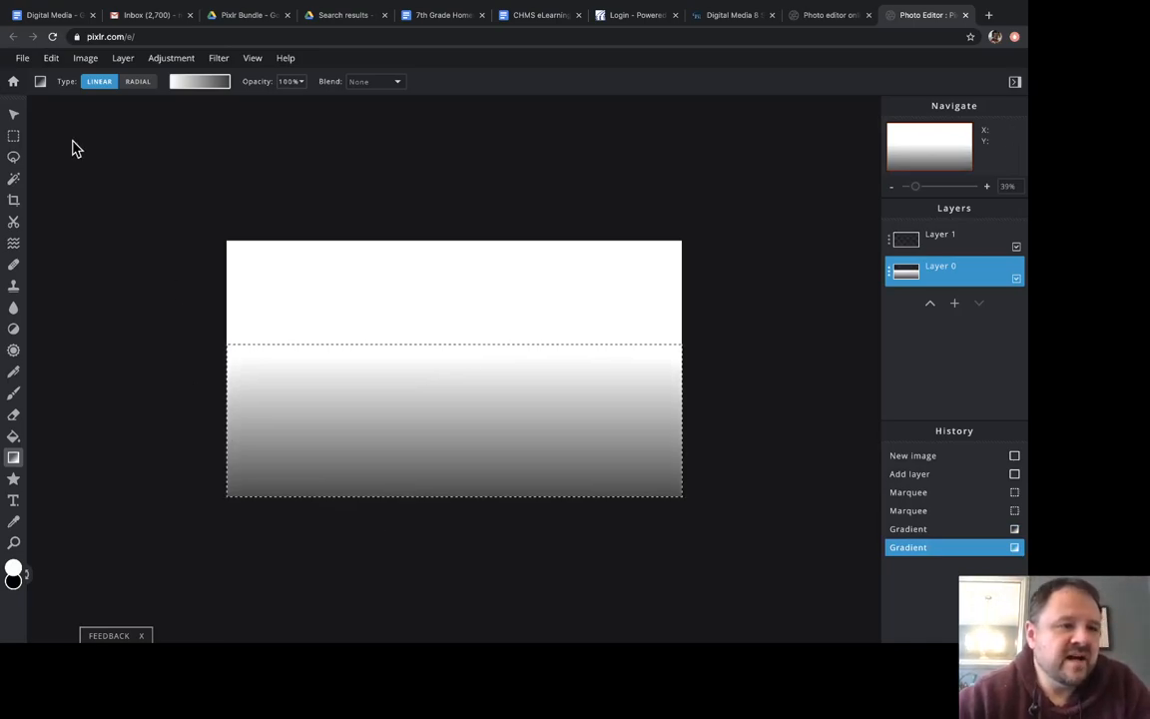
left_click(13, 137)
left_click(131, 224)
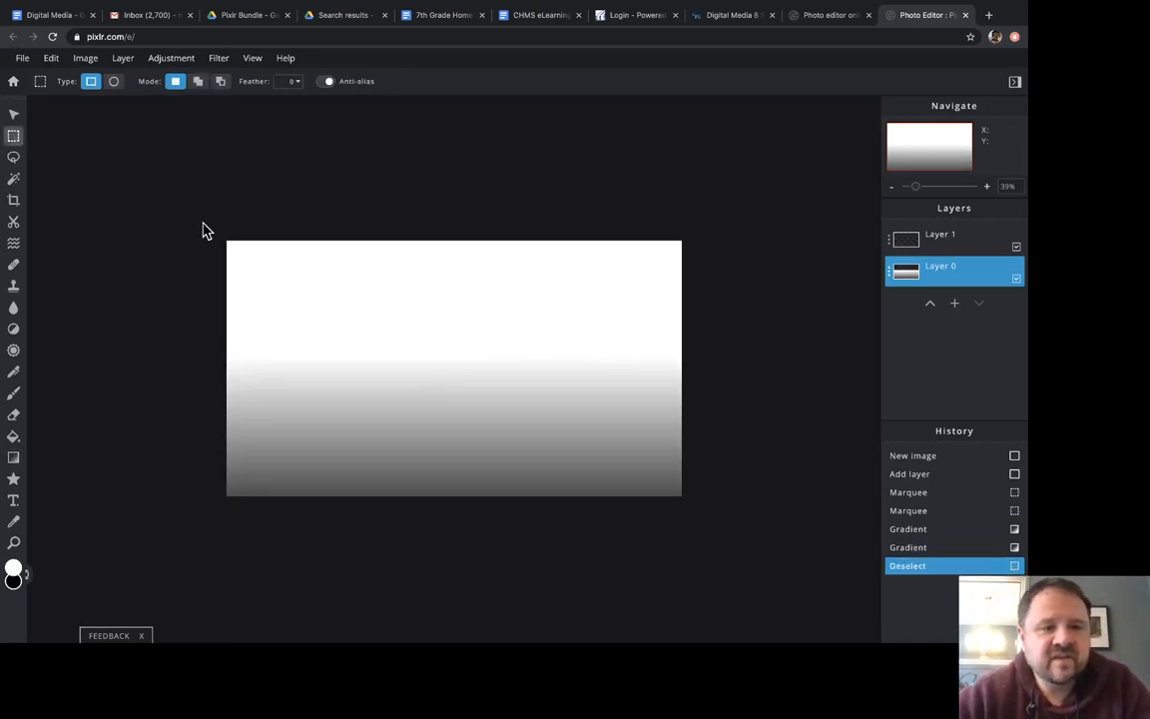
Select about the upper 45% of the canvas, fill it with a mirrored gradient from white up to dark gray, and deselect it.
left_click_drag(195, 223, 729, 364)
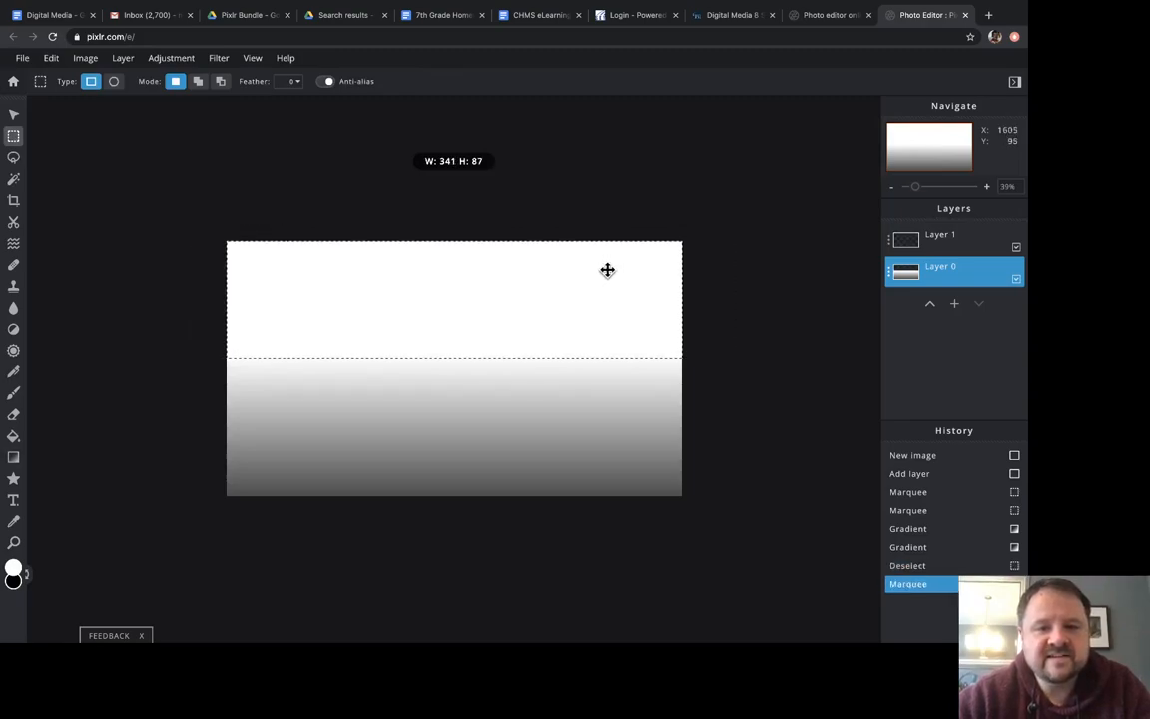
left_click(13, 457)
left_click_drag(331, 350, 329, 227)
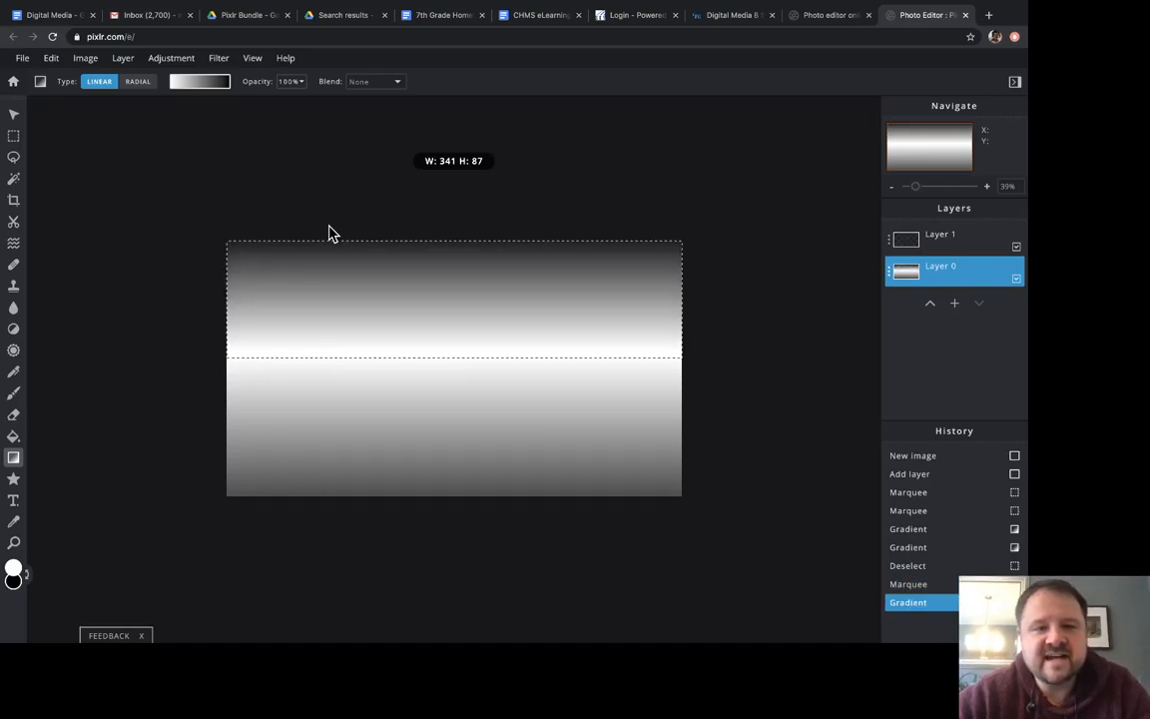
left_click_drag(345, 348, 341, 199)
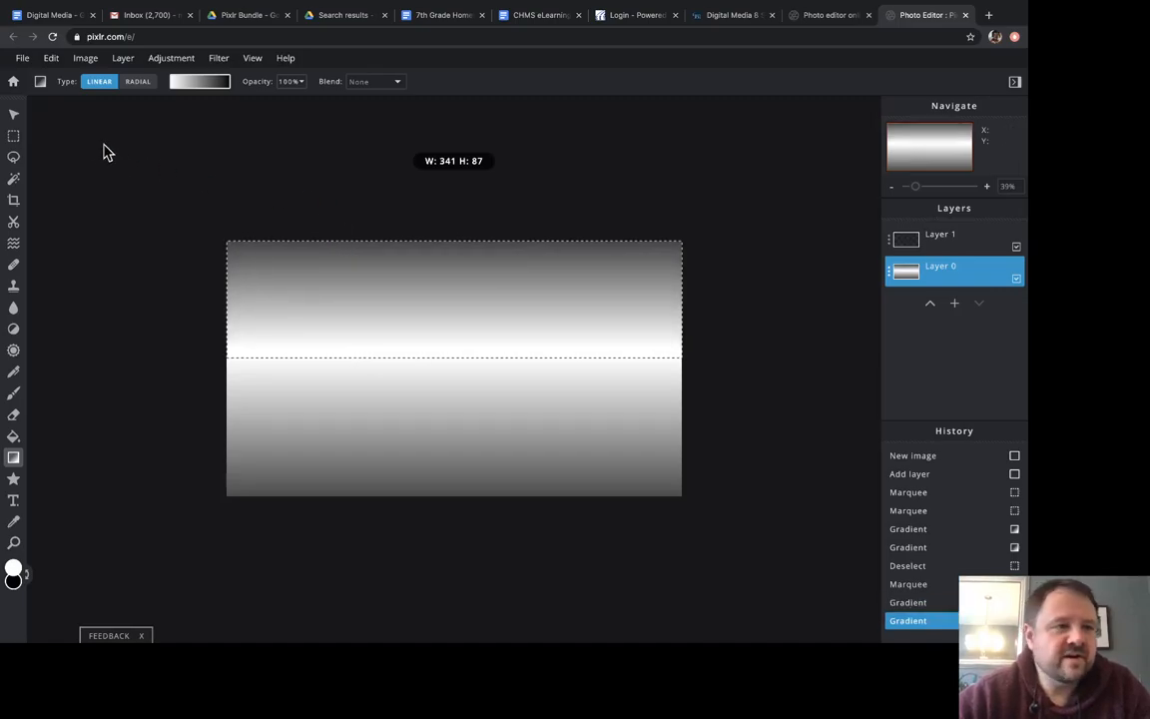
left_click(14, 137)
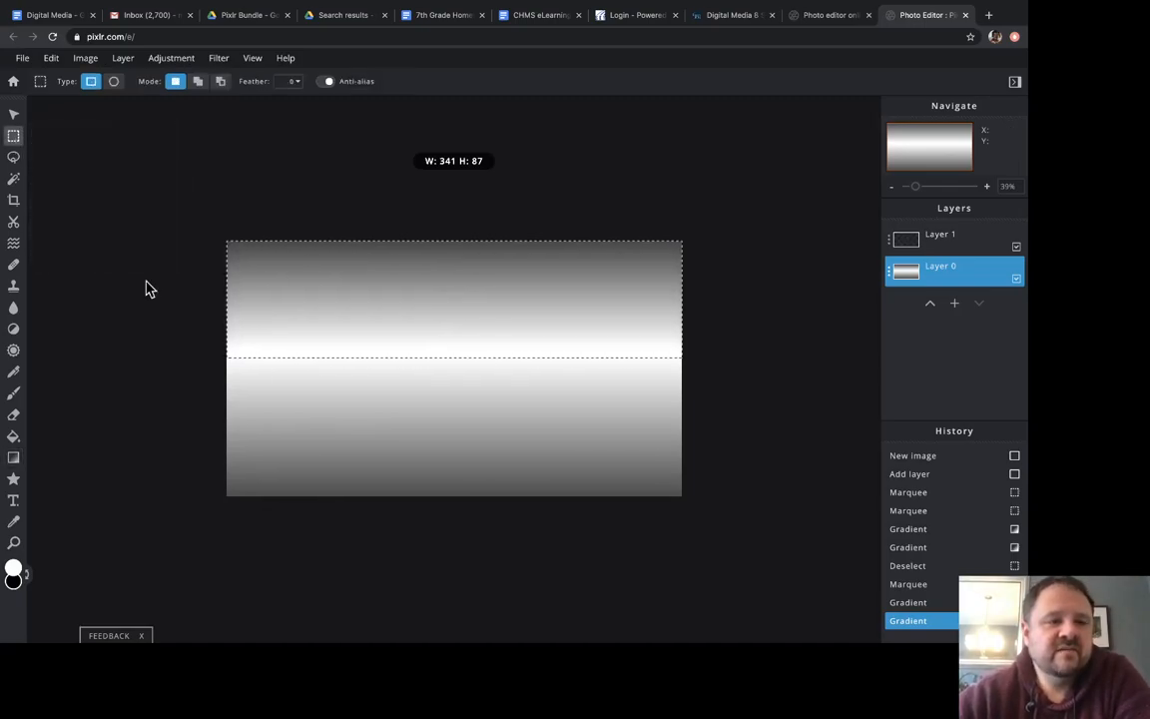
left_click(302, 407)
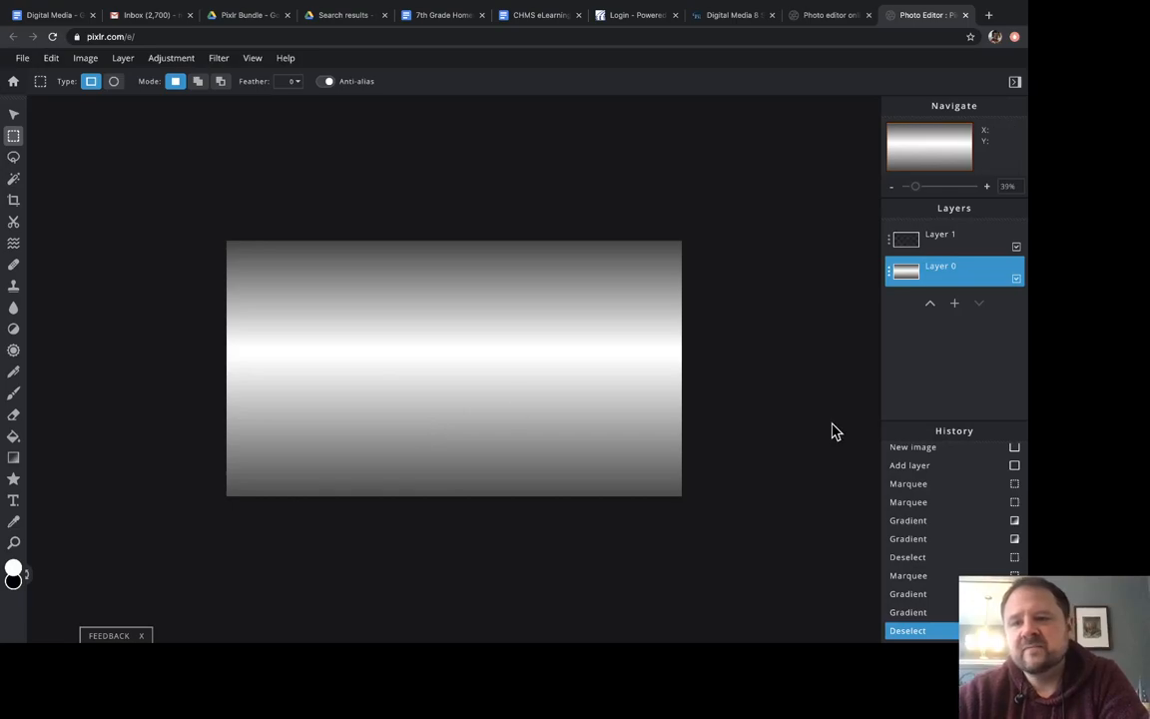
On Layer 1, make a circular selection about 30% of the canvas width and position it left of the canvas centre over the white band.
left_click(905, 234)
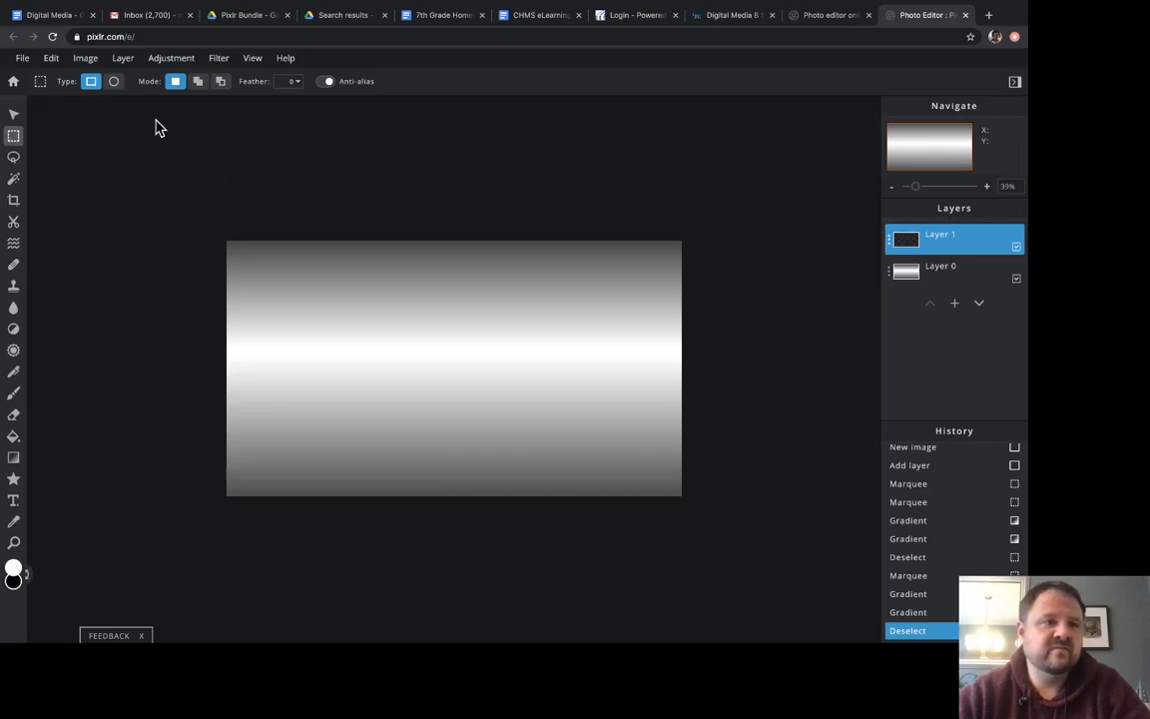
left_click(115, 84)
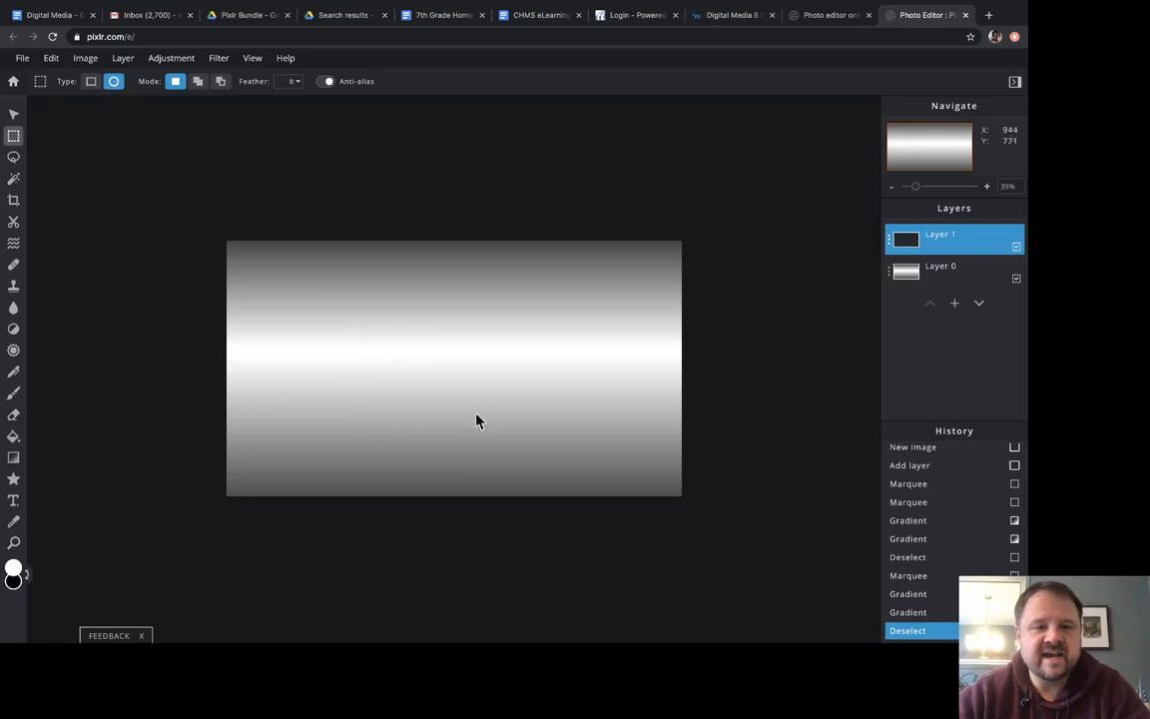
left_click(938, 276)
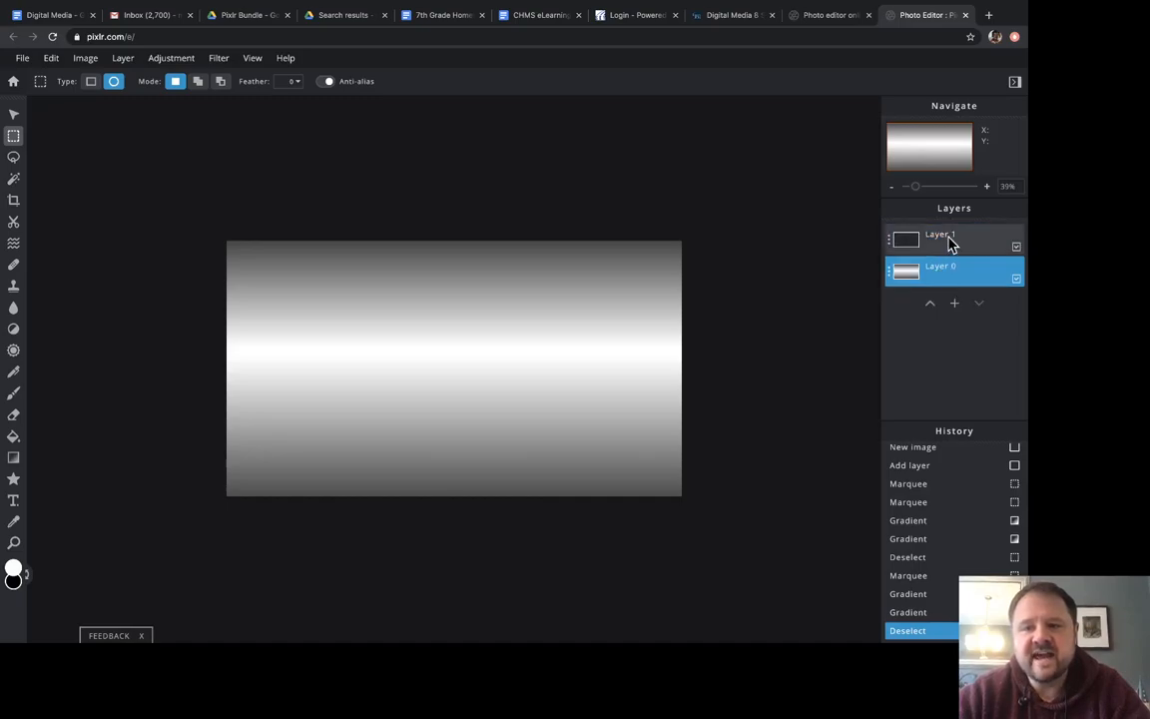
left_click(948, 237)
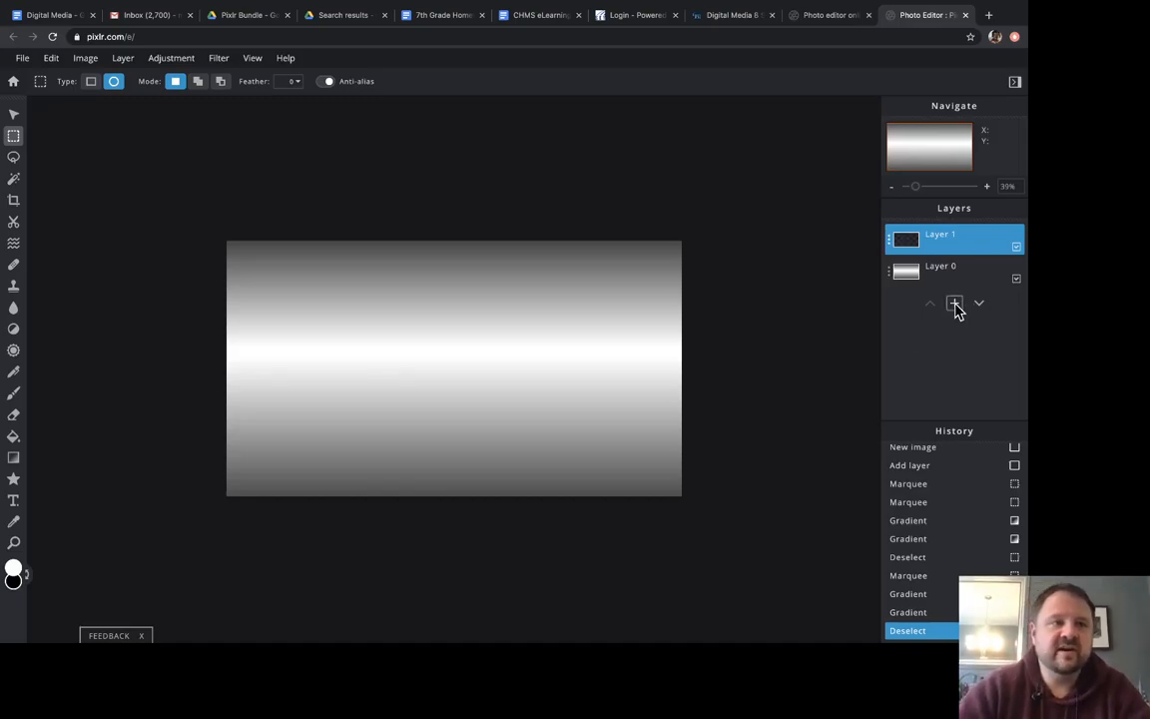
left_click(93, 83)
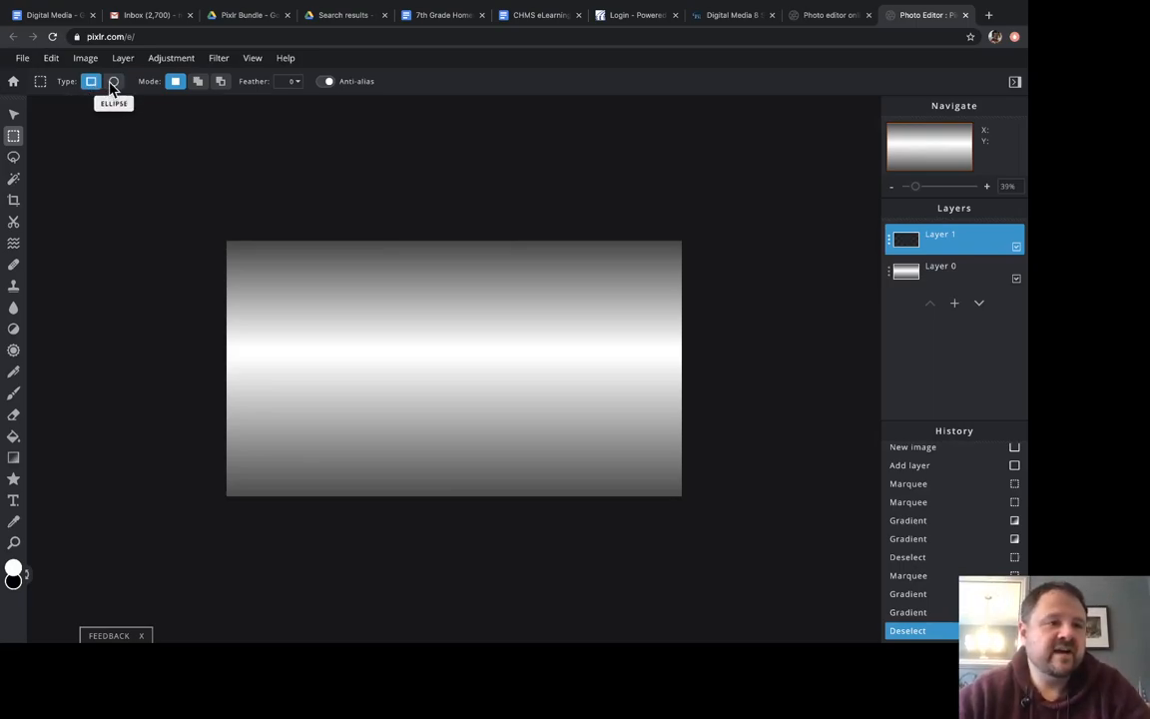
left_click(112, 83)
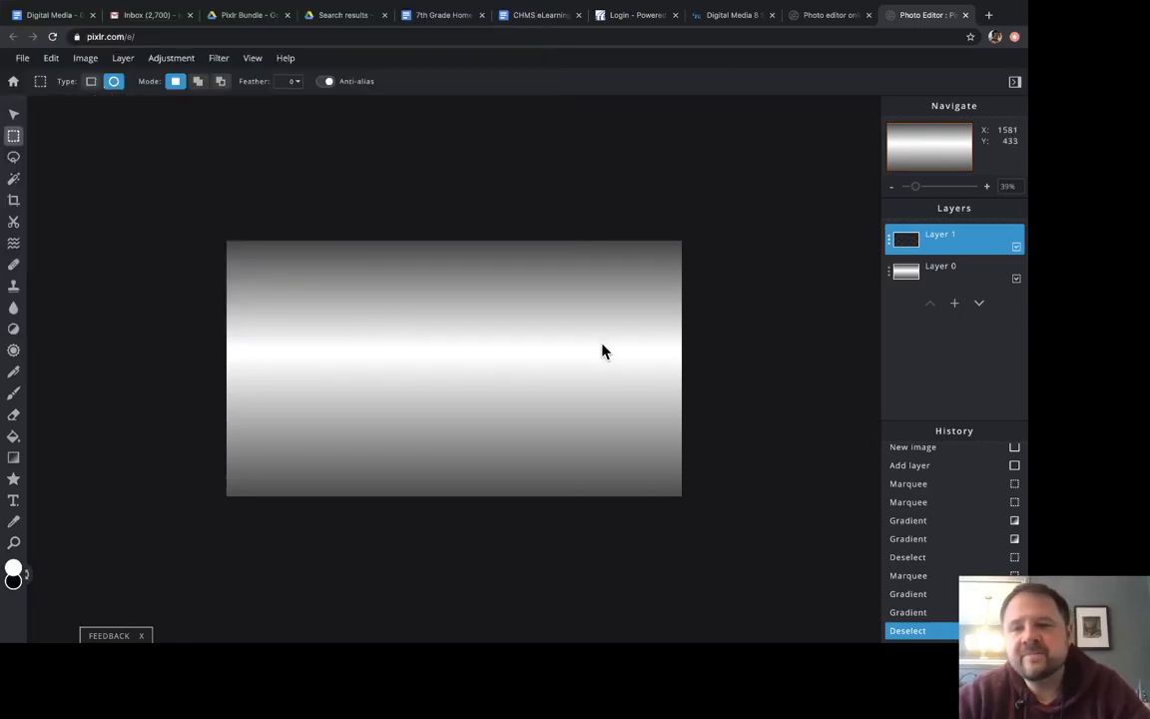
left_click_drag(338, 327, 510, 331)
left_click_drag(443, 371, 461, 315)
left_click_drag(363, 288, 505, 429)
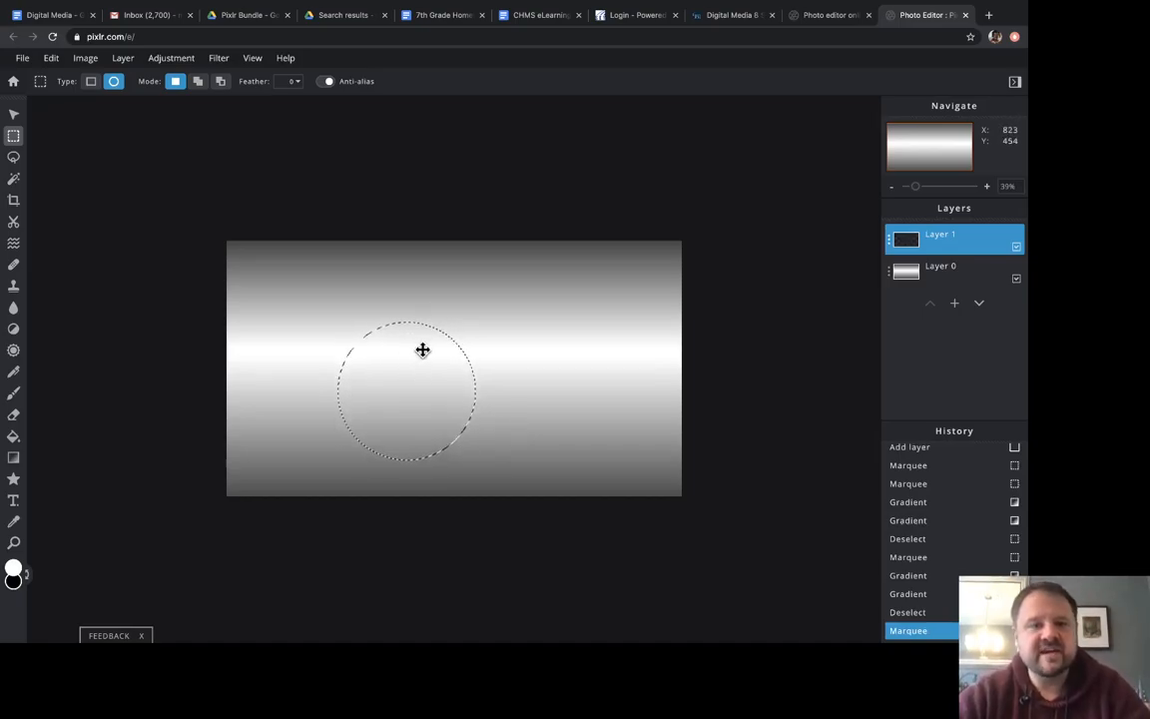
left_click_drag(404, 385, 373, 350)
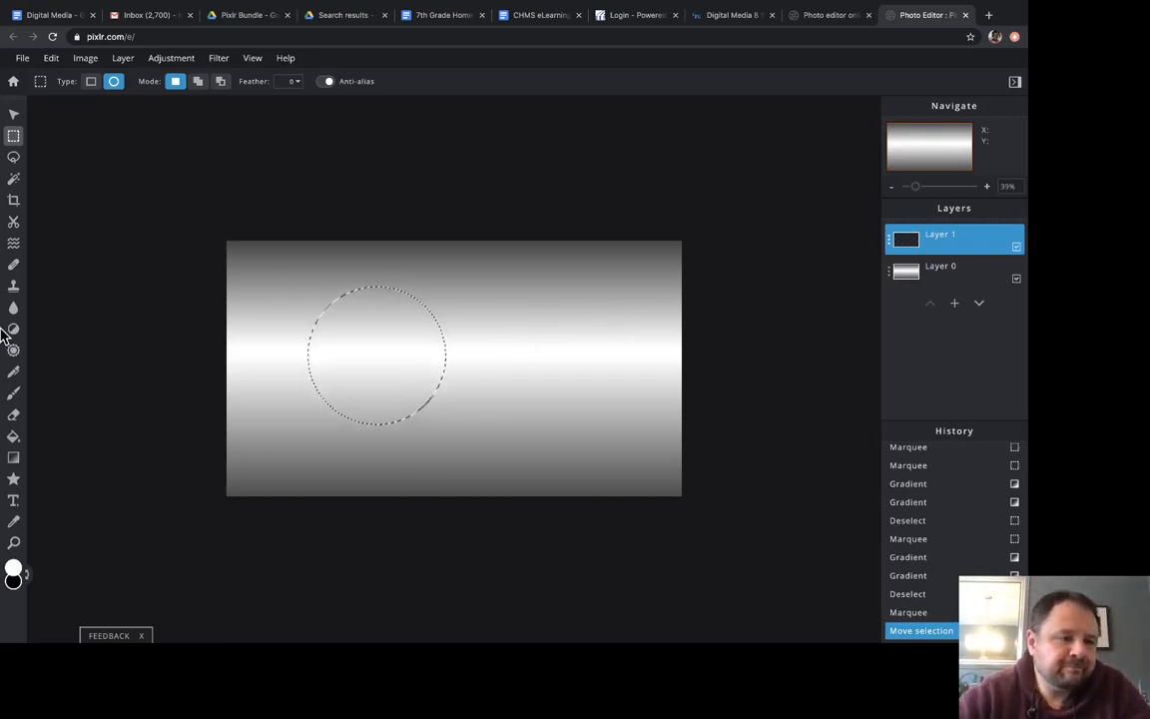
Try white-to-black linear gradients inside the circular selection on Layer 1 in diagonal, vertical and roughly horizontal directions.
left_click(14, 457)
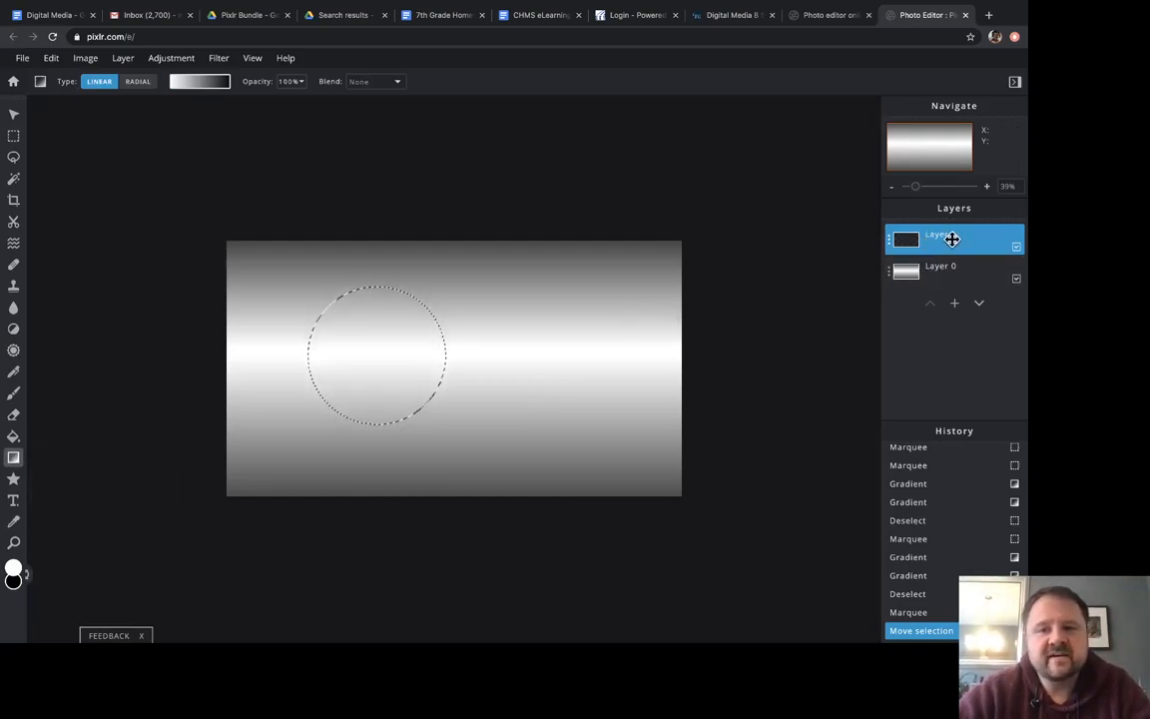
left_click(138, 84)
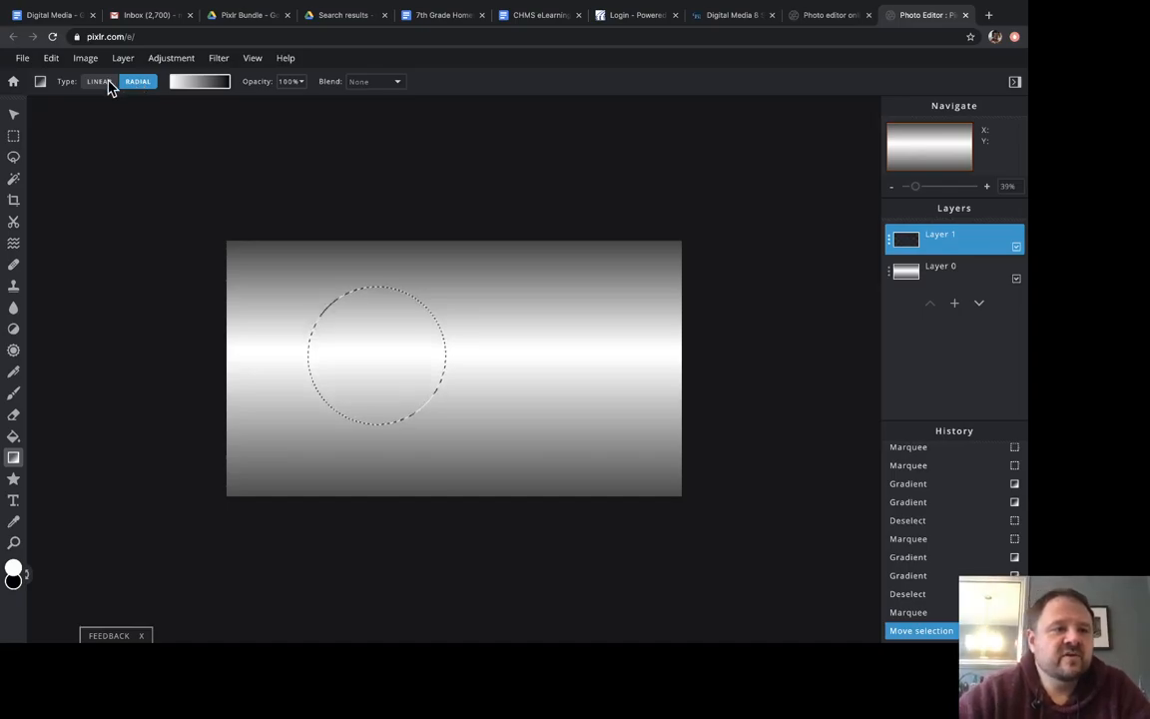
left_click(99, 84)
left_click_drag(333, 322, 414, 404)
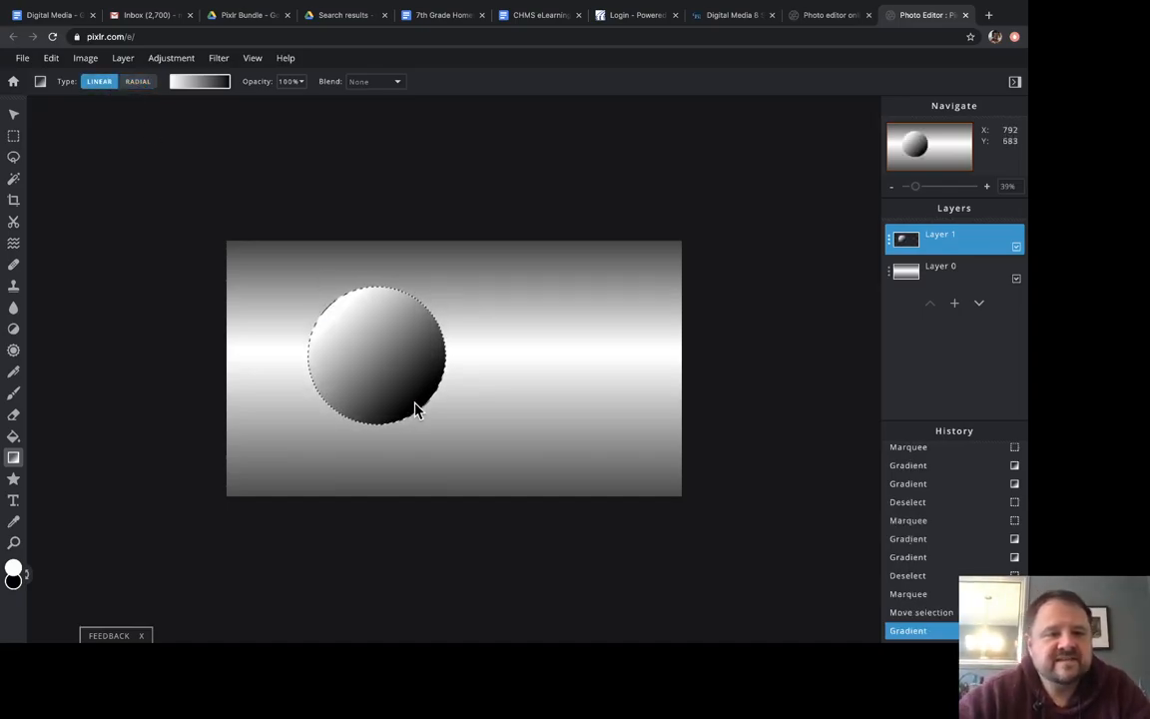
left_click_drag(378, 316, 380, 403)
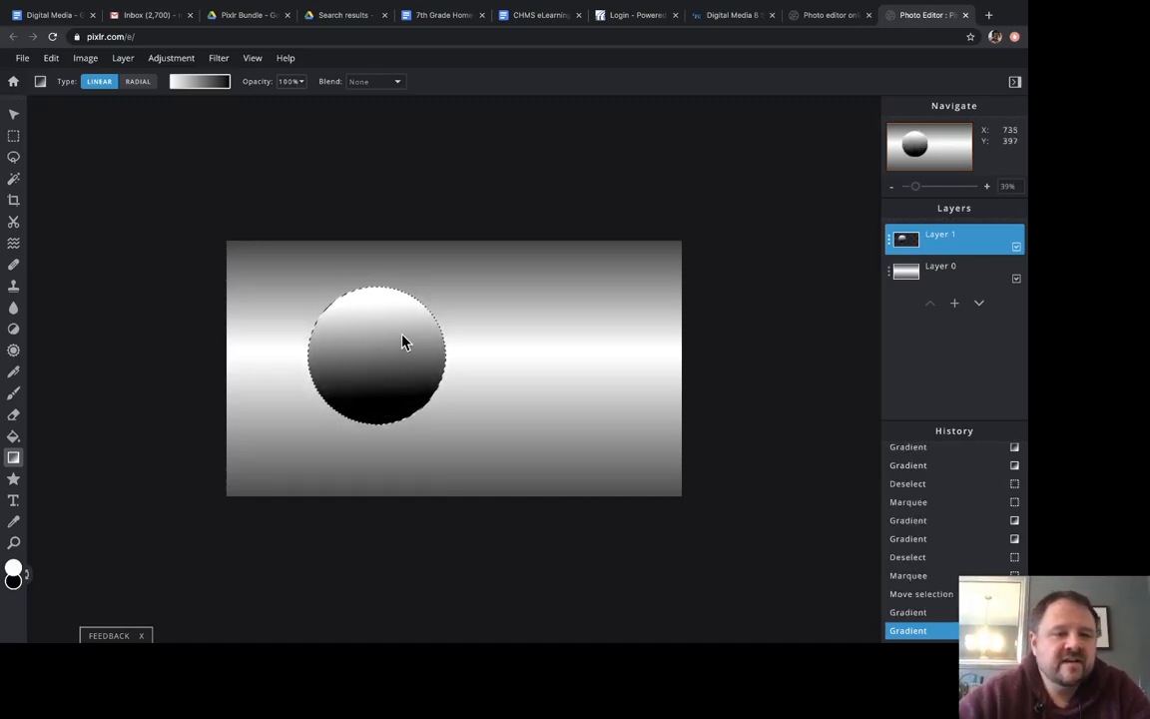
left_click_drag(339, 371, 341, 368)
left_click_drag(420, 366, 411, 354)
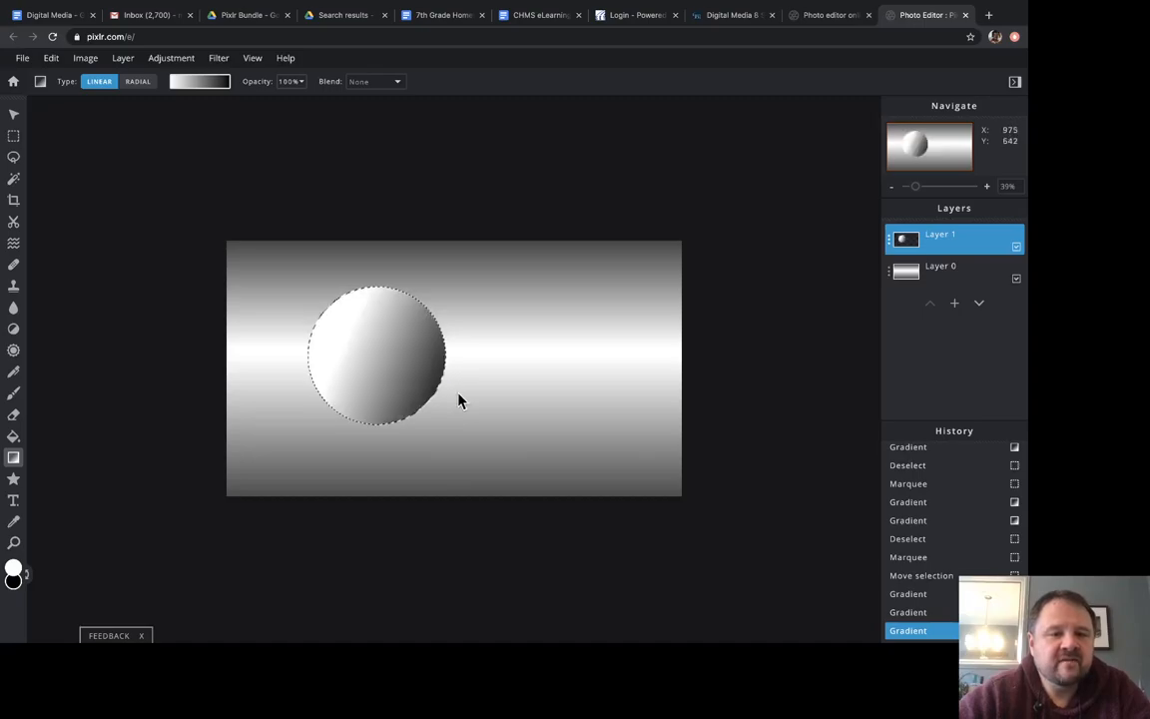
Fill the circle on Layer 1 with a white-to-black radial gradient running from its upper-left highlight to just past its lower-right edge.
left_click(147, 83)
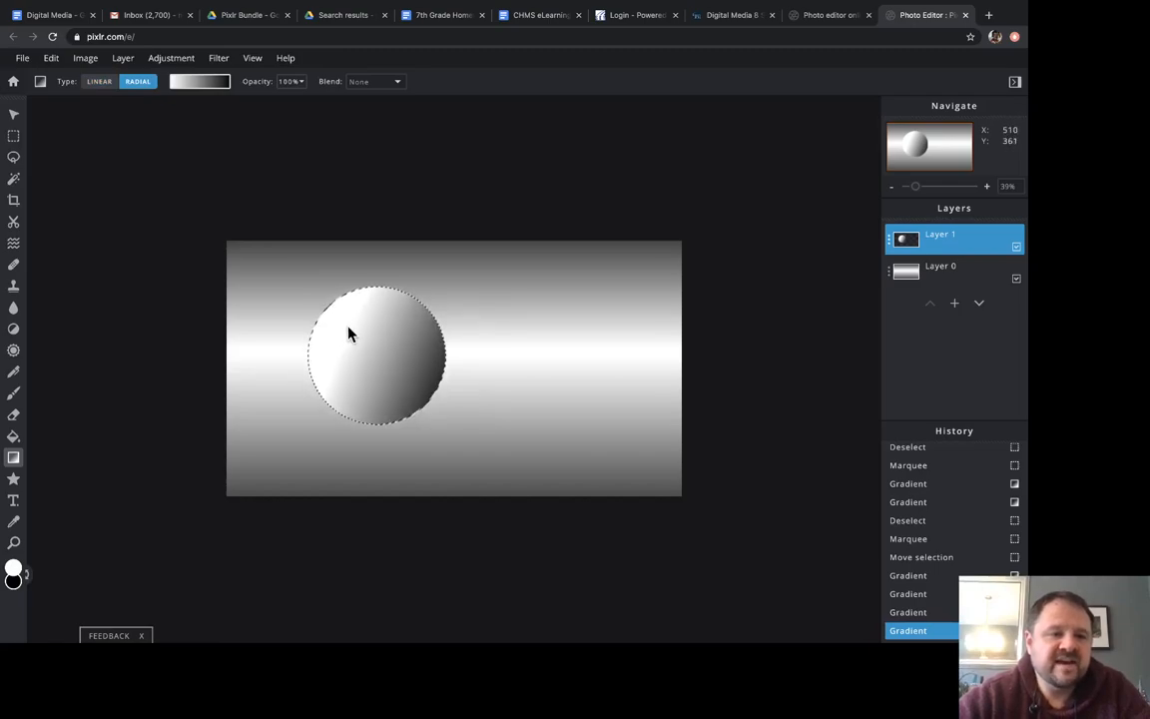
left_click_drag(348, 326, 357, 336)
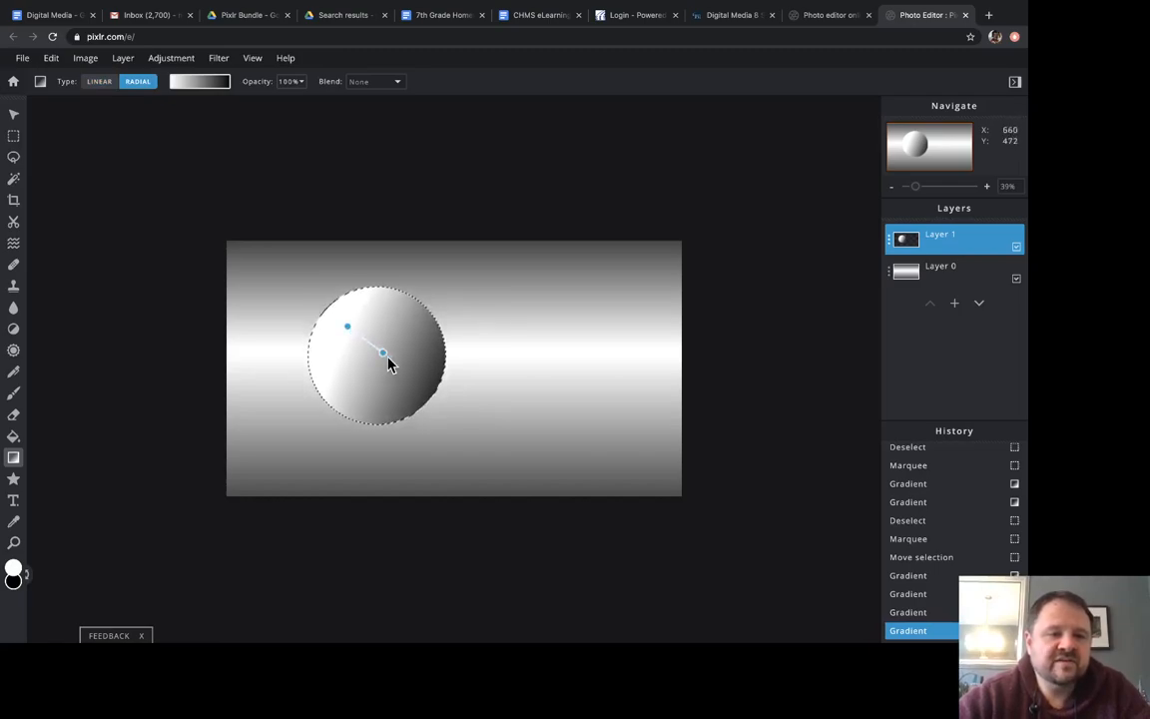
left_click_drag(425, 390, 428, 391)
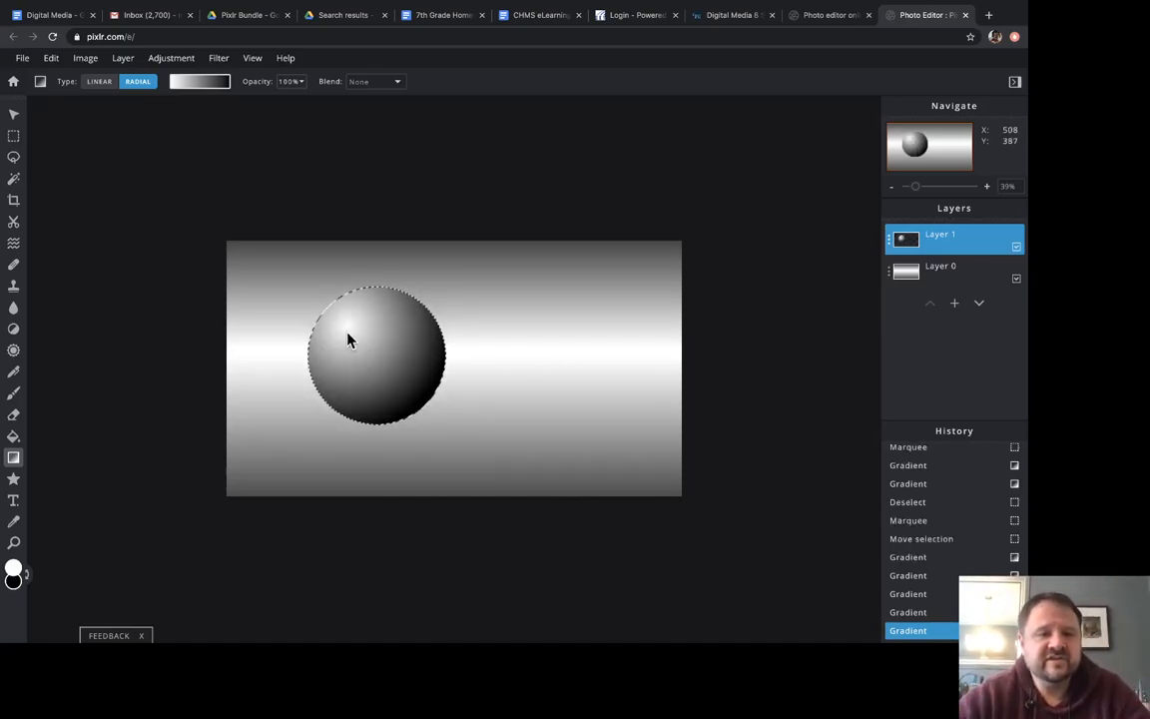
left_click_drag(341, 330, 441, 415)
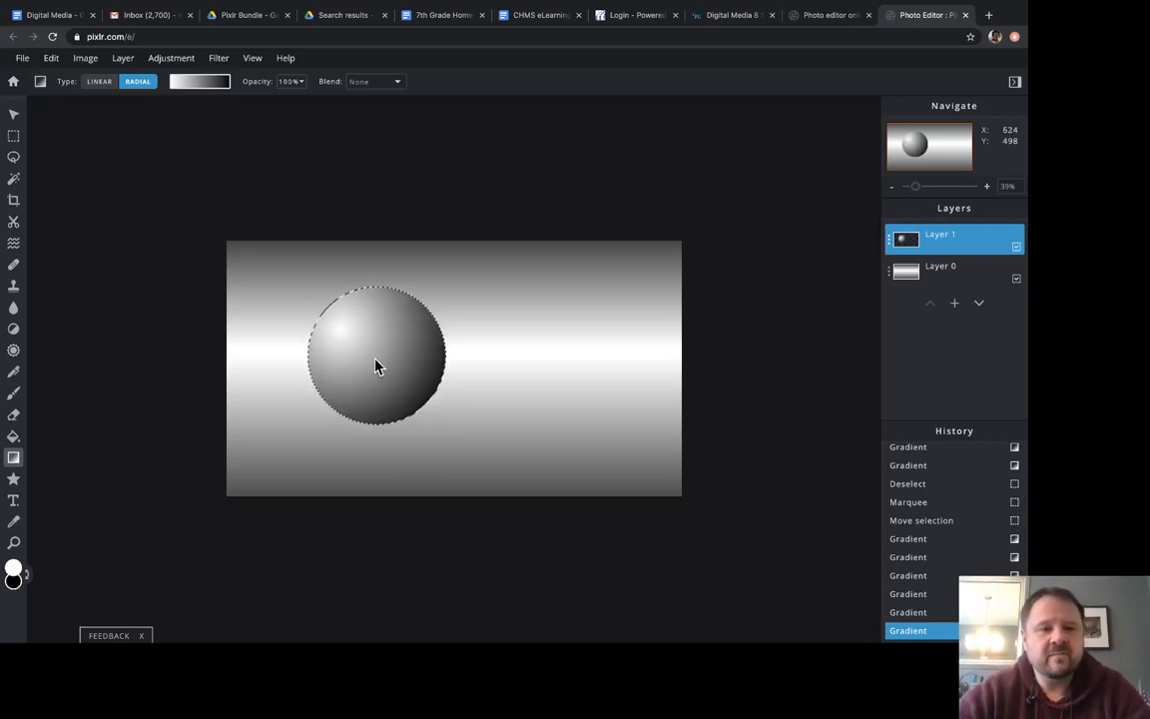
Add an empty layer and place it between Layer 1 and Layer 0.
left_click(964, 272)
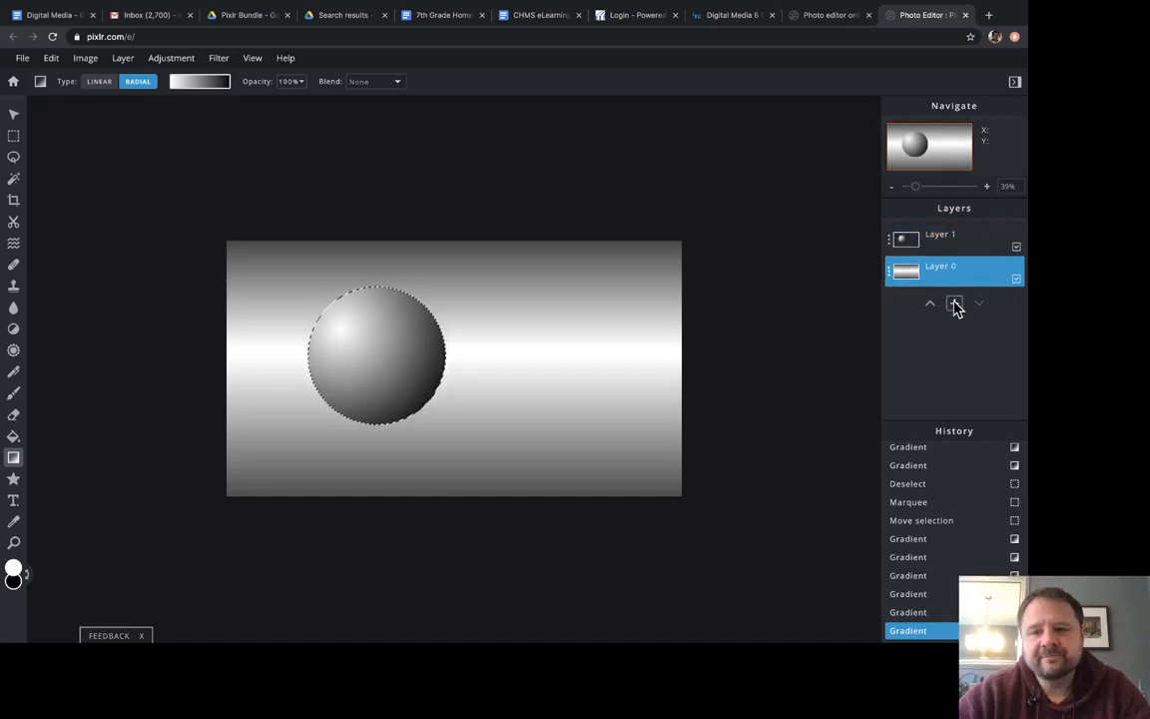
left_click(954, 303)
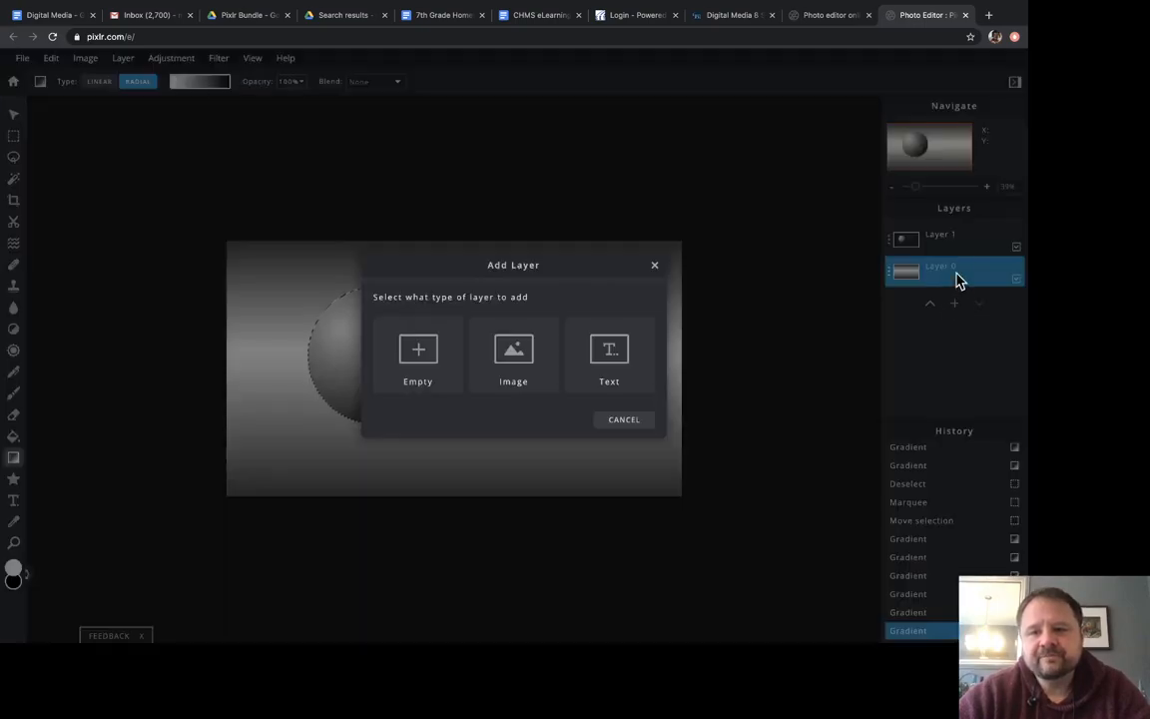
left_click(415, 357)
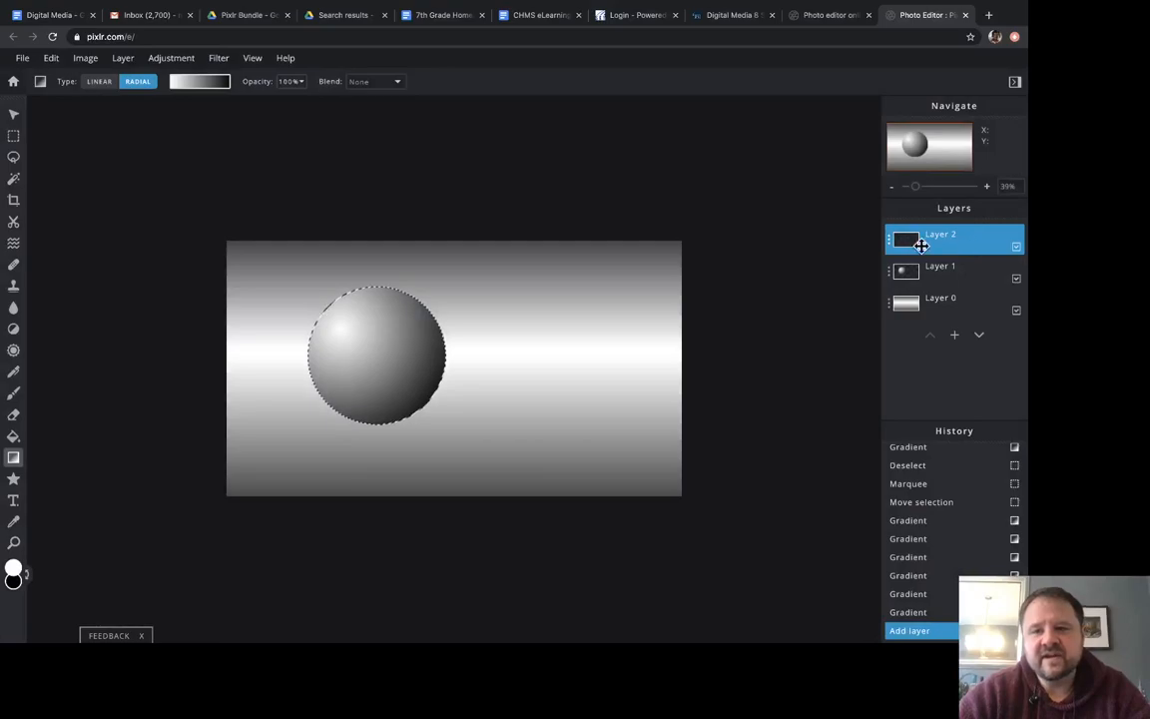
left_click_drag(961, 230, 958, 271)
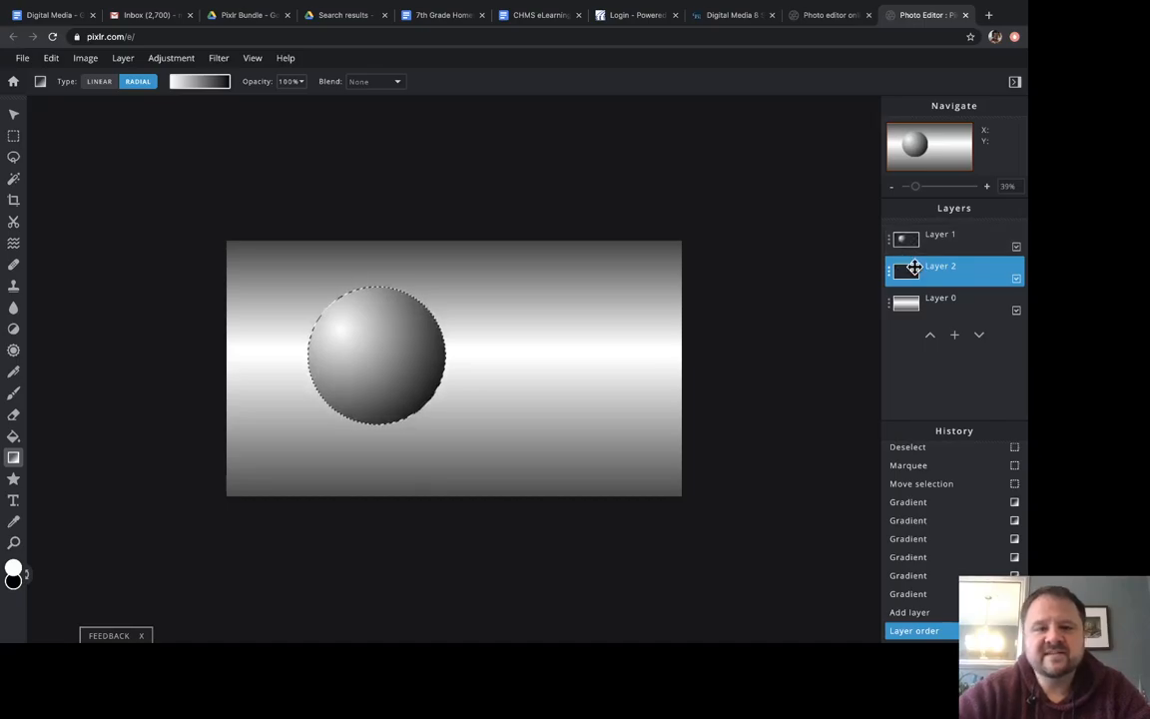
Deselect the circle and draw a flat elliptical selection, about 40% of the canvas width, under the sphere and extending to its right on Layer 2.
left_click(13, 137)
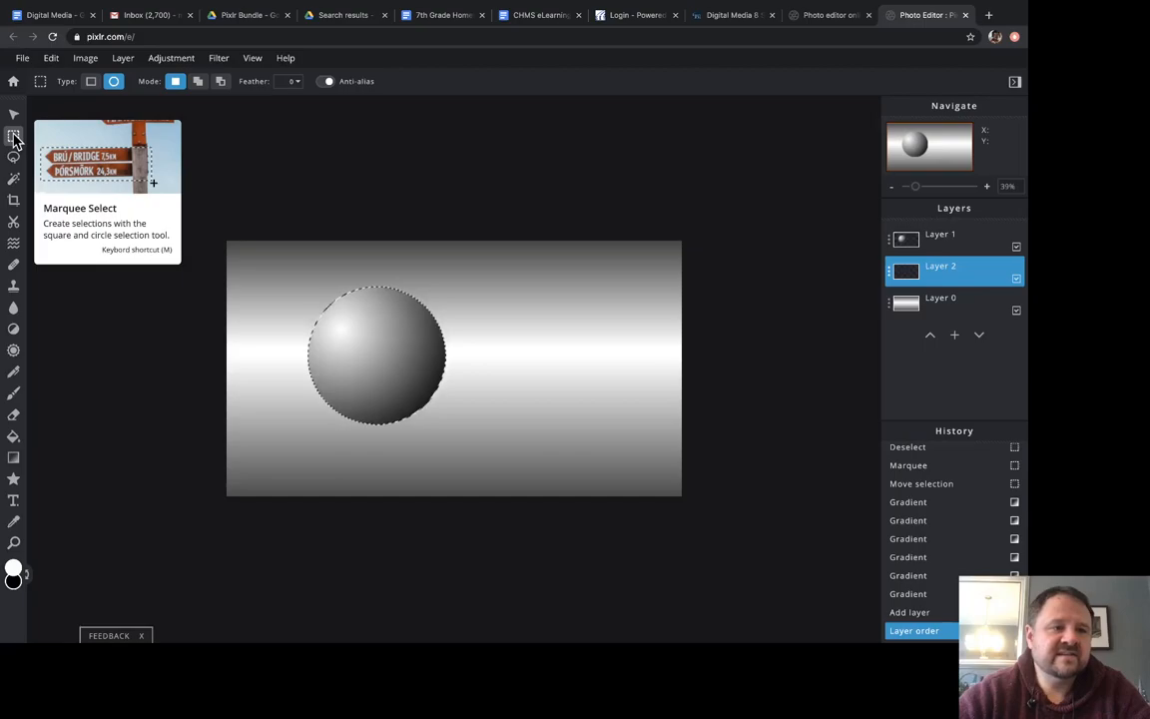
left_click(262, 251)
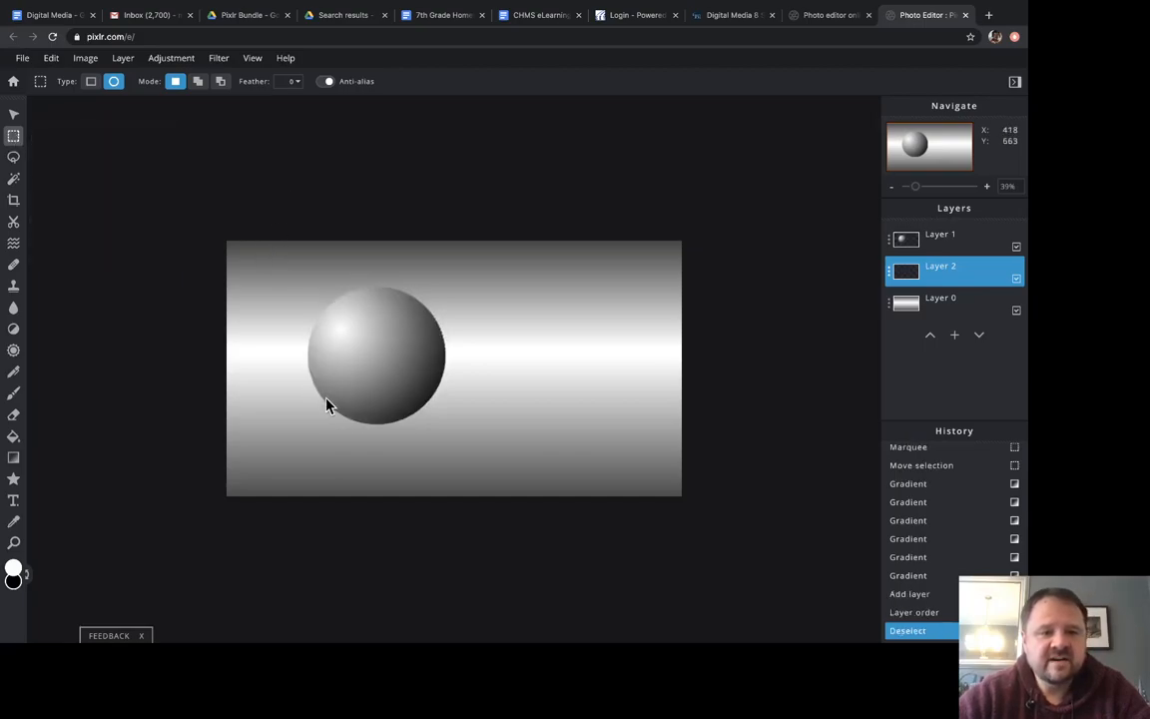
left_click_drag(325, 403, 515, 449)
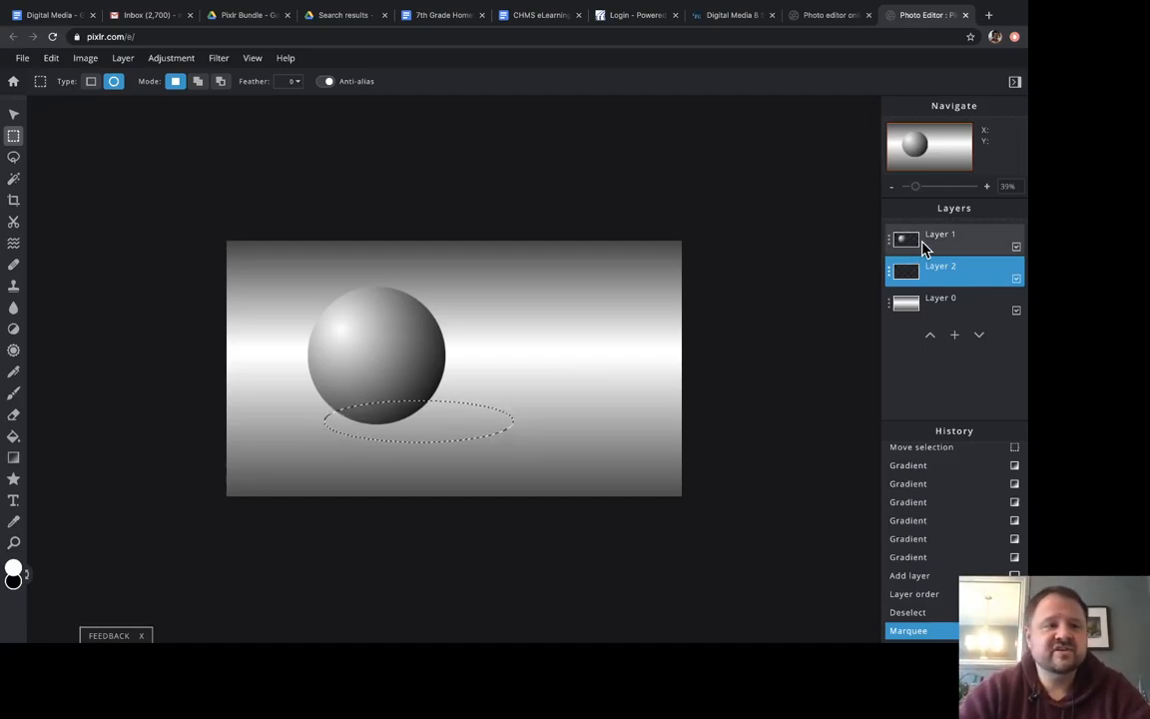
Try a white-to-black radial gradient across the elliptical shadow selection from its left end to its right end, and undo it.
left_click(14, 458)
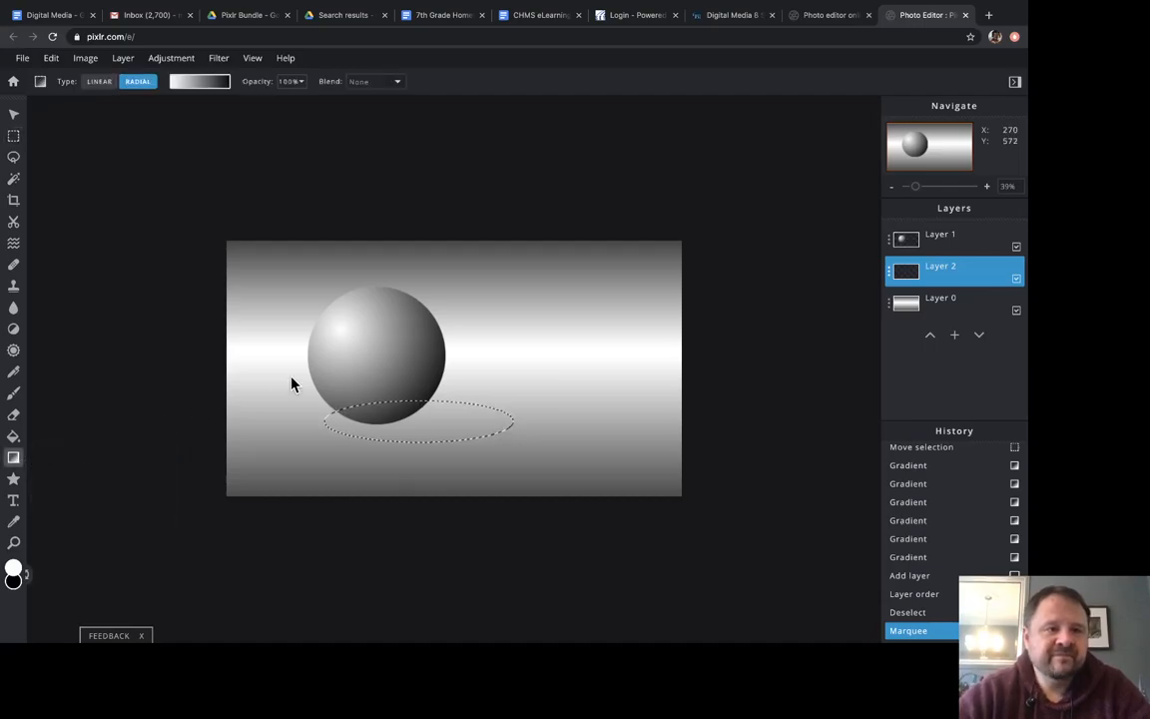
left_click_drag(353, 421, 505, 430)
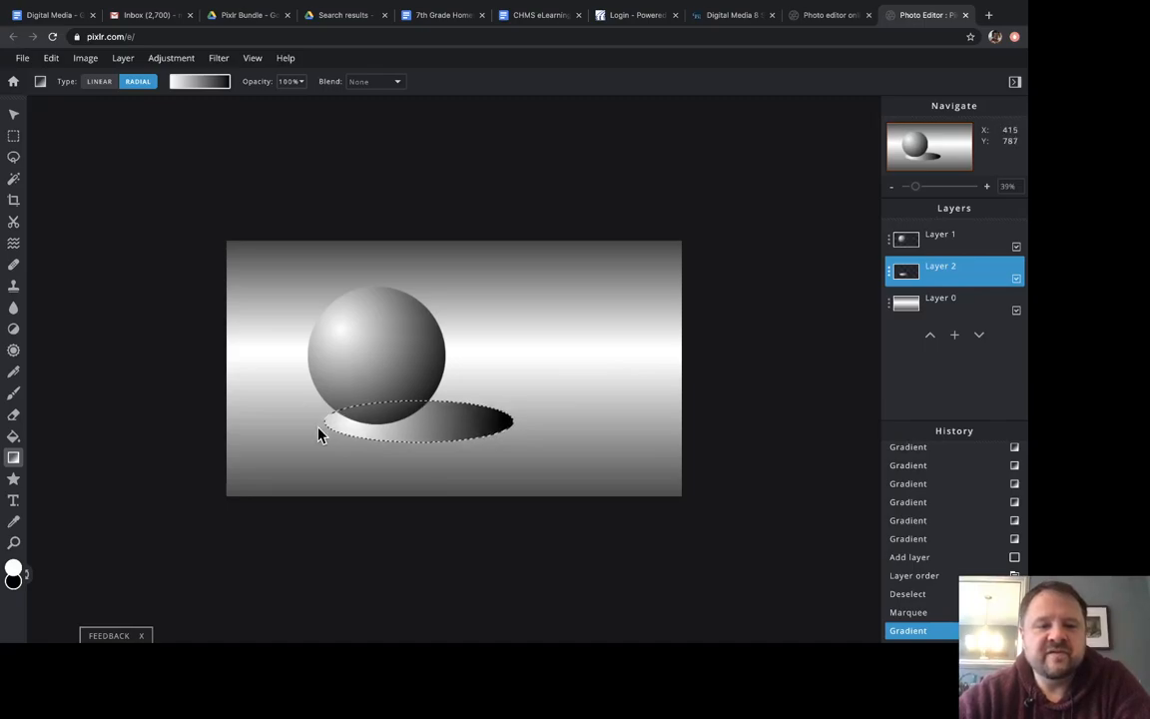
left_click_drag(331, 426, 521, 429)
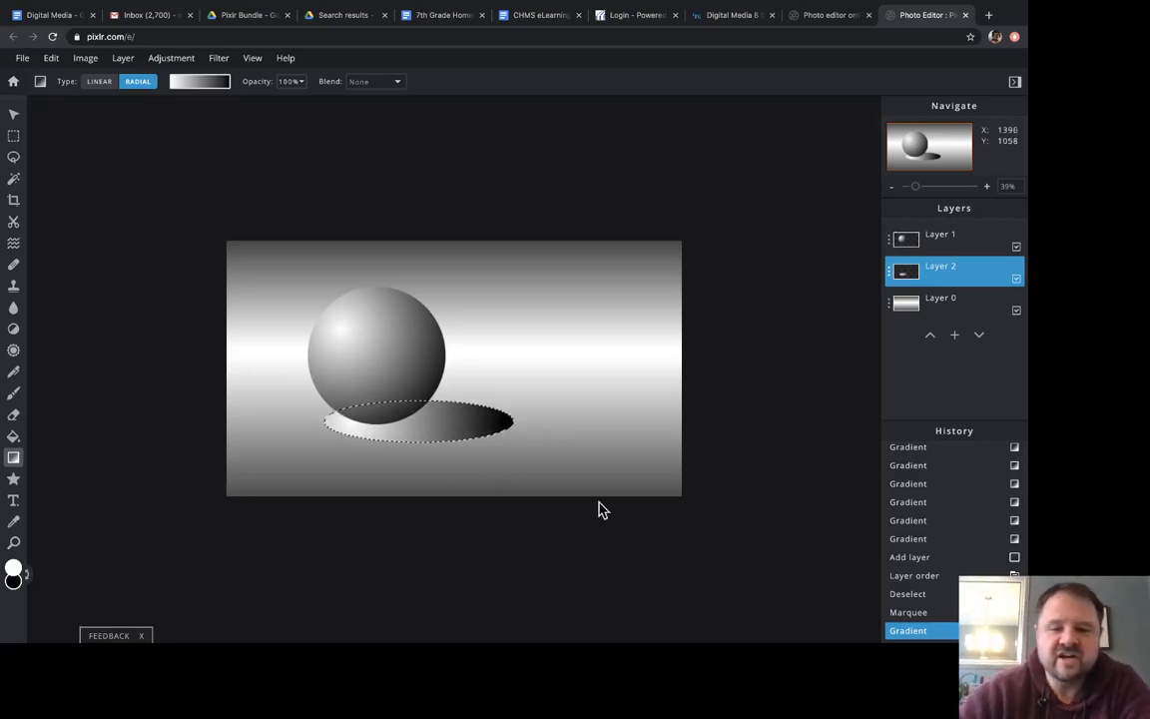
left_click(951, 613)
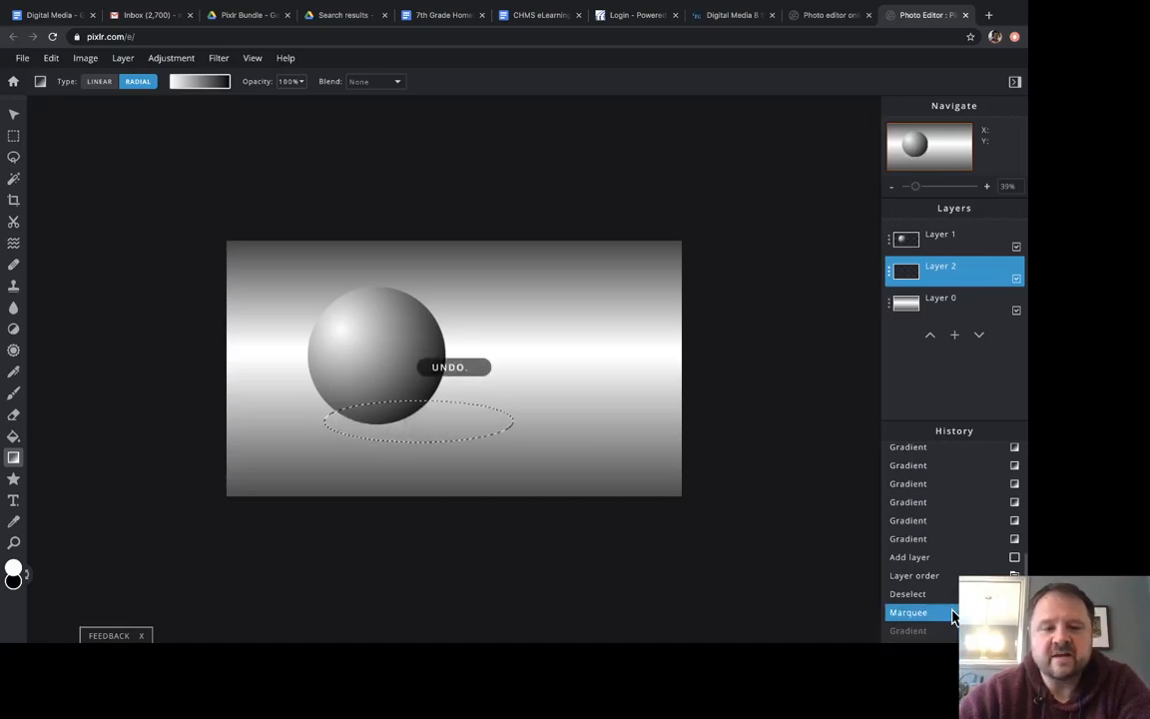
left_click(944, 631)
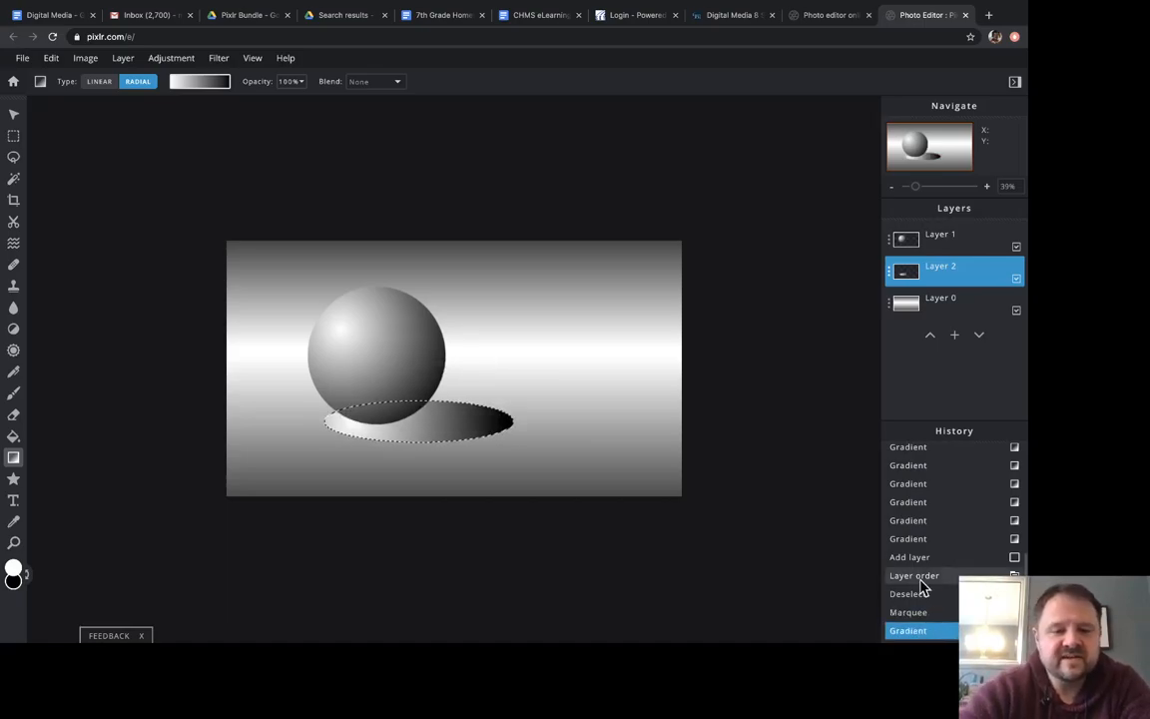
key("ctrl+z")
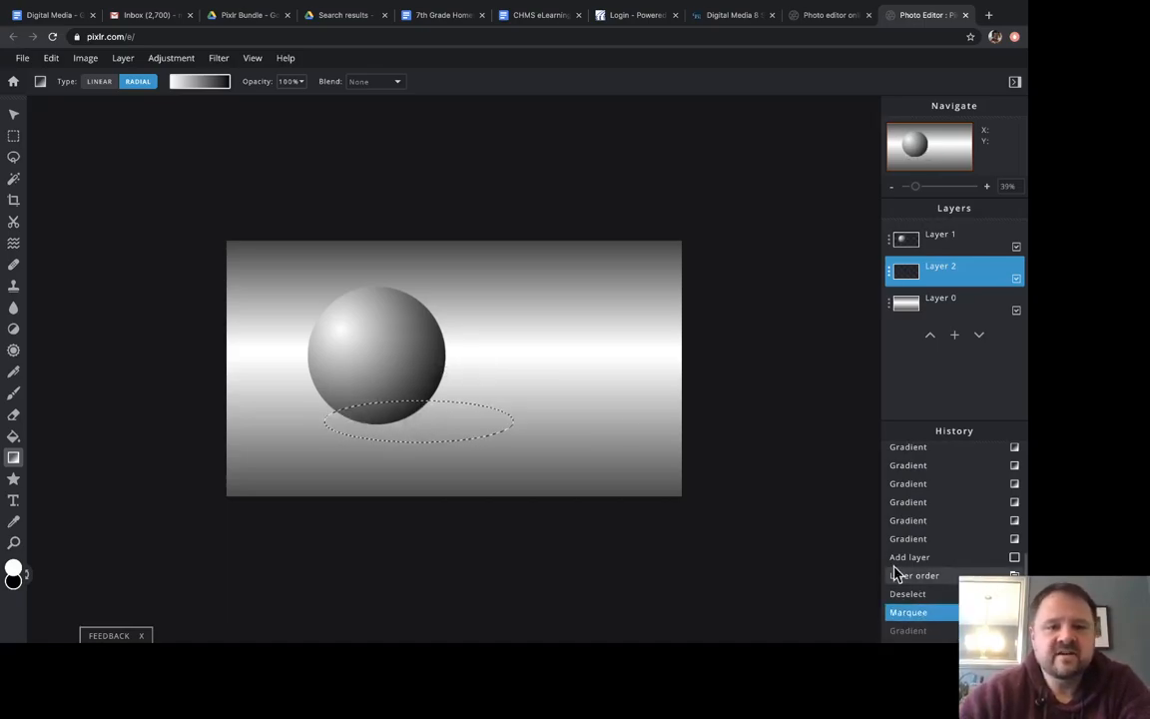
Change the gradient's white start stop to black #000000 with 0% opacity.
left_click(178, 80)
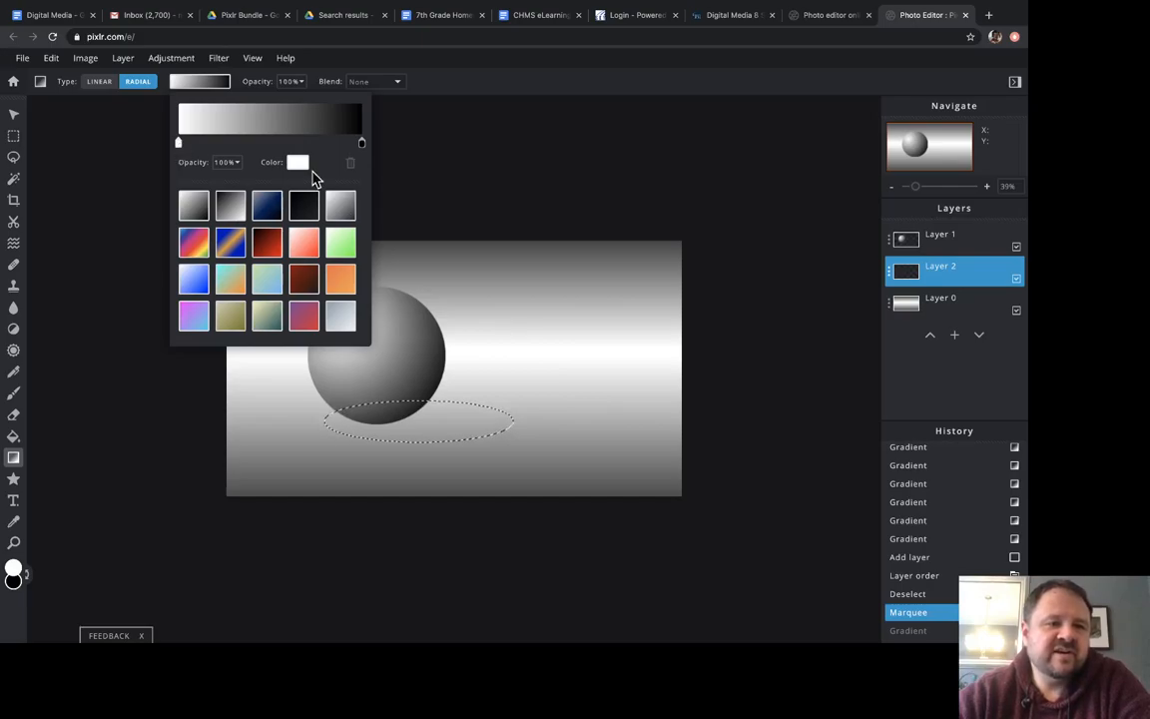
left_click(299, 163)
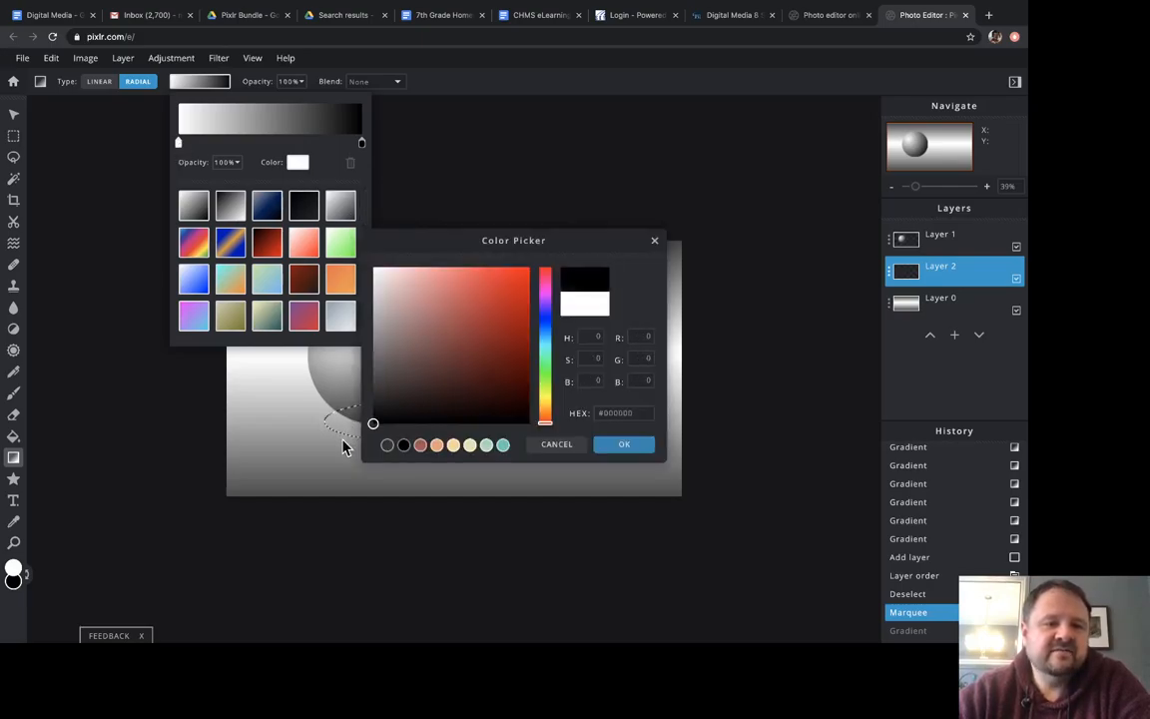
left_click(623, 447)
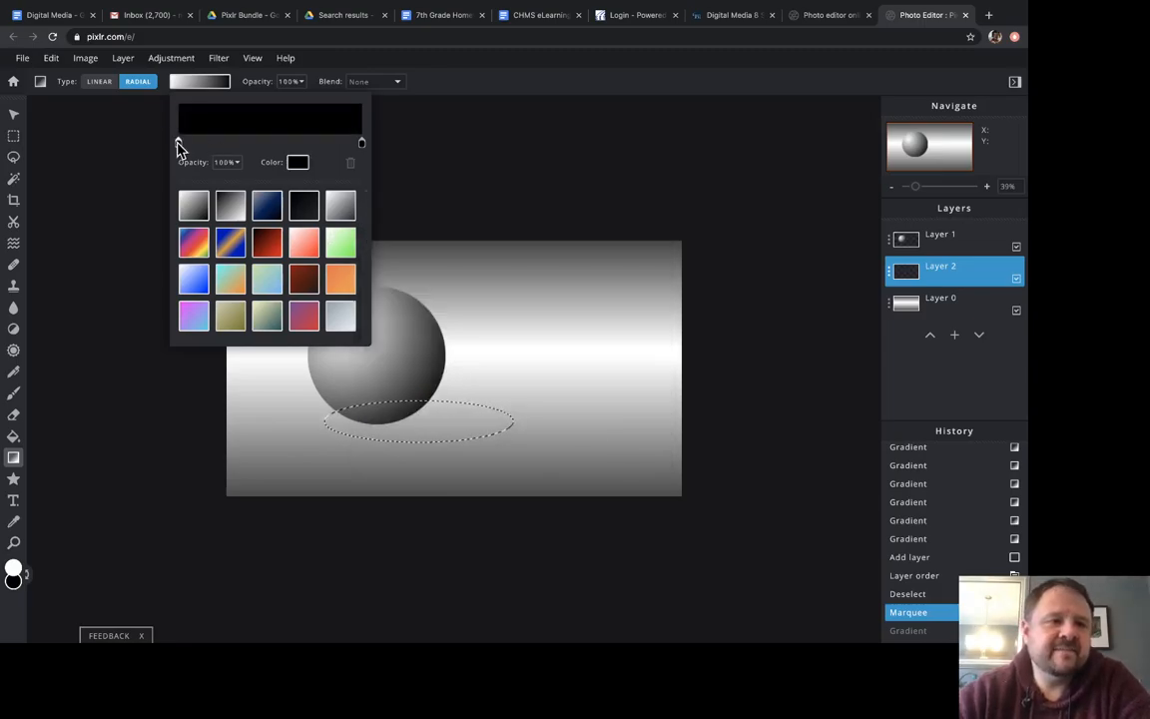
left_click(237, 161)
left_click_drag(239, 185, 85, 179)
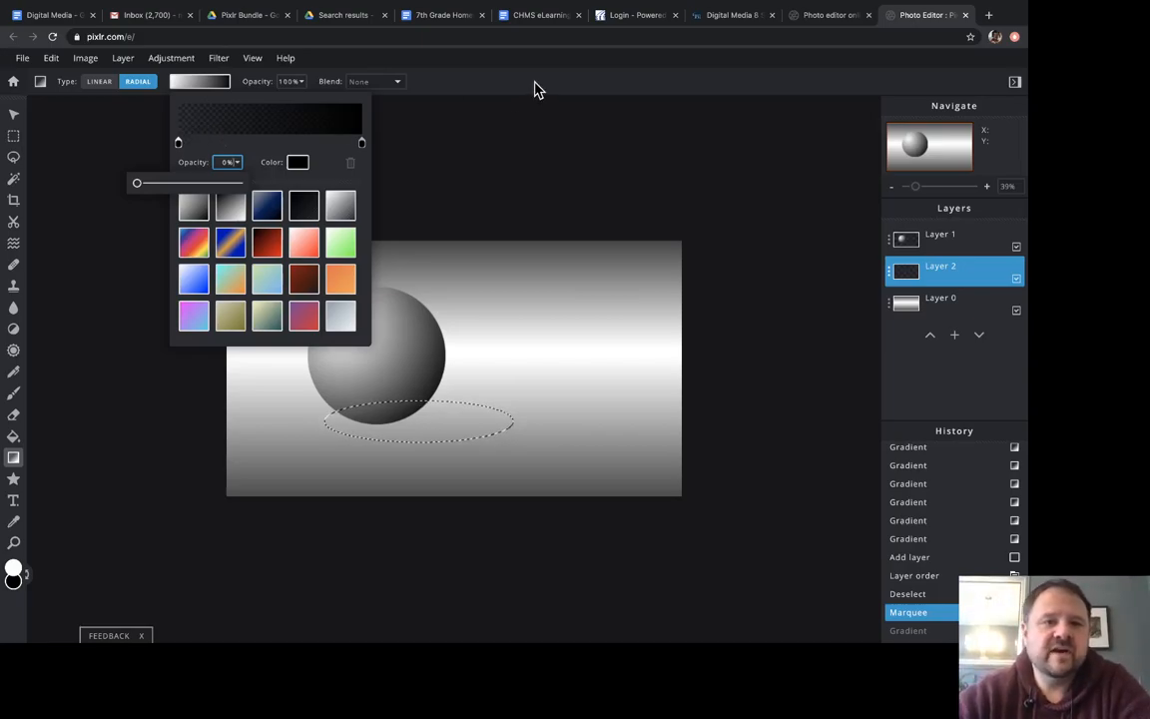
left_click(483, 80)
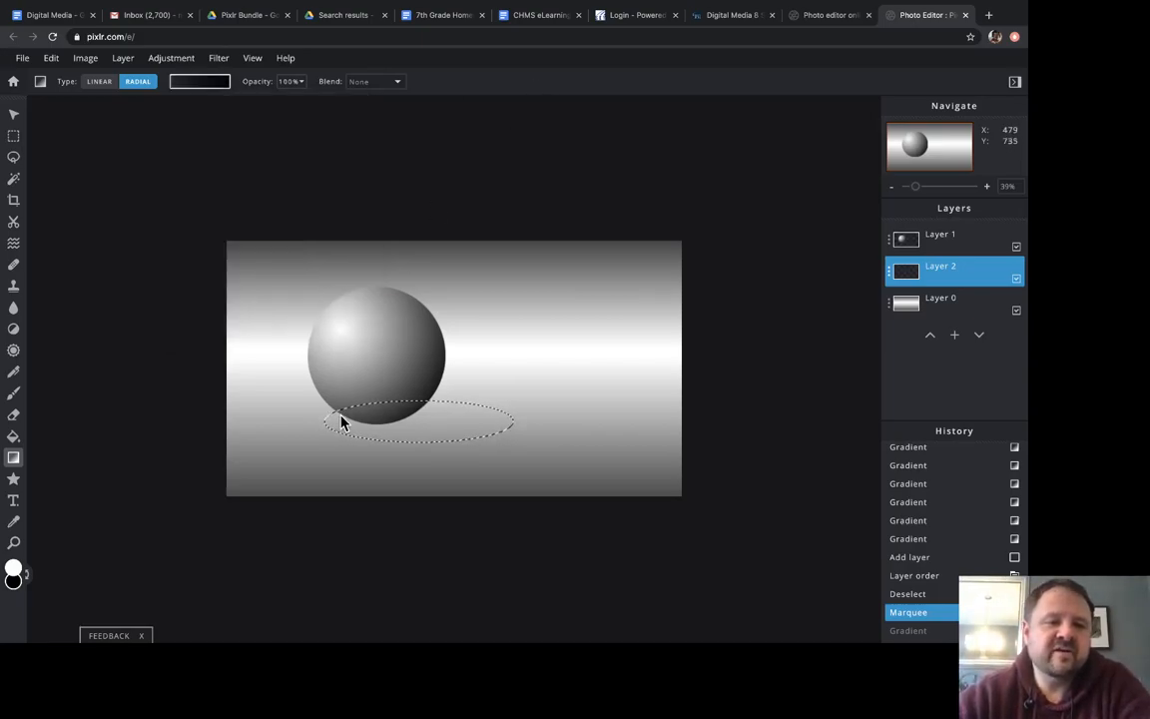
Fill the elliptical shadow on Layer 2 with the transparent-to-black radial gradient running from its right end to its left end, and deselect it.
left_click_drag(449, 417, 517, 431)
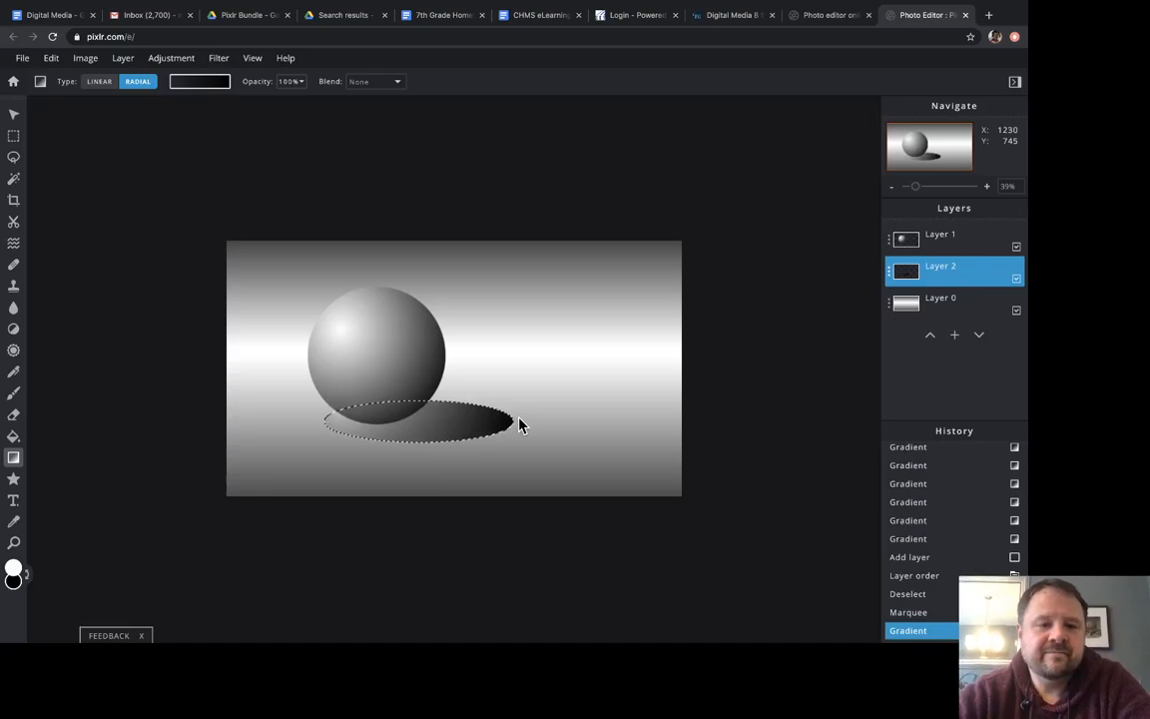
key("ctrl+z")
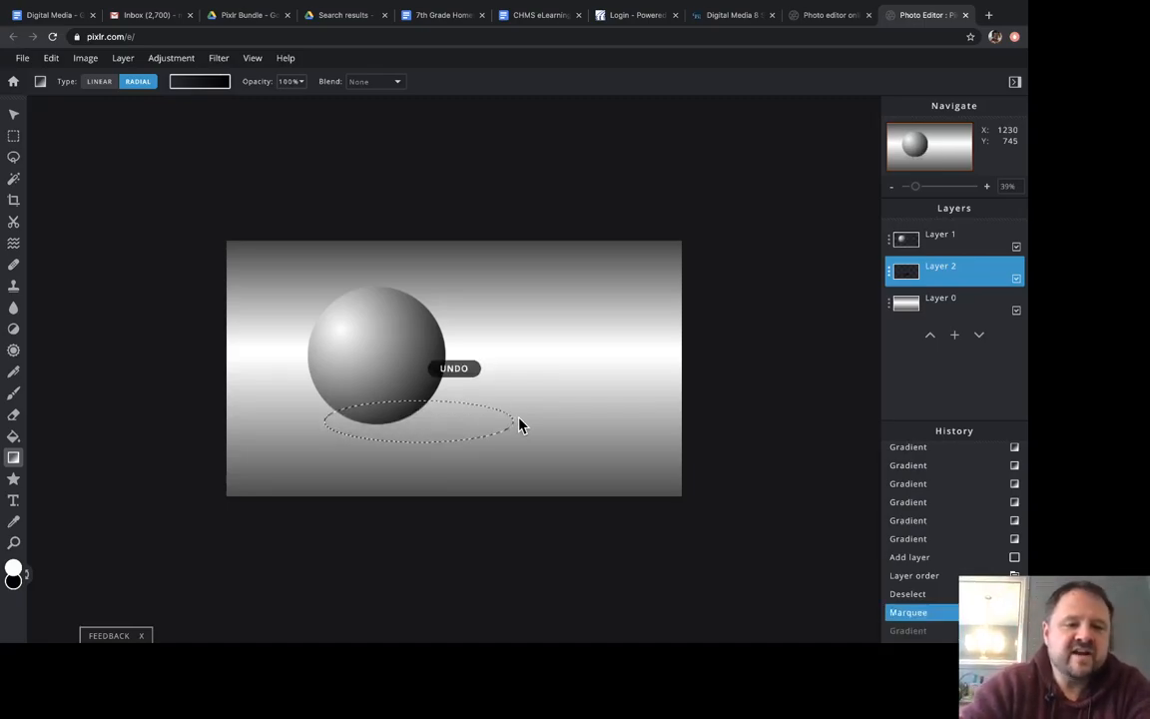
left_click_drag(503, 425, 341, 424)
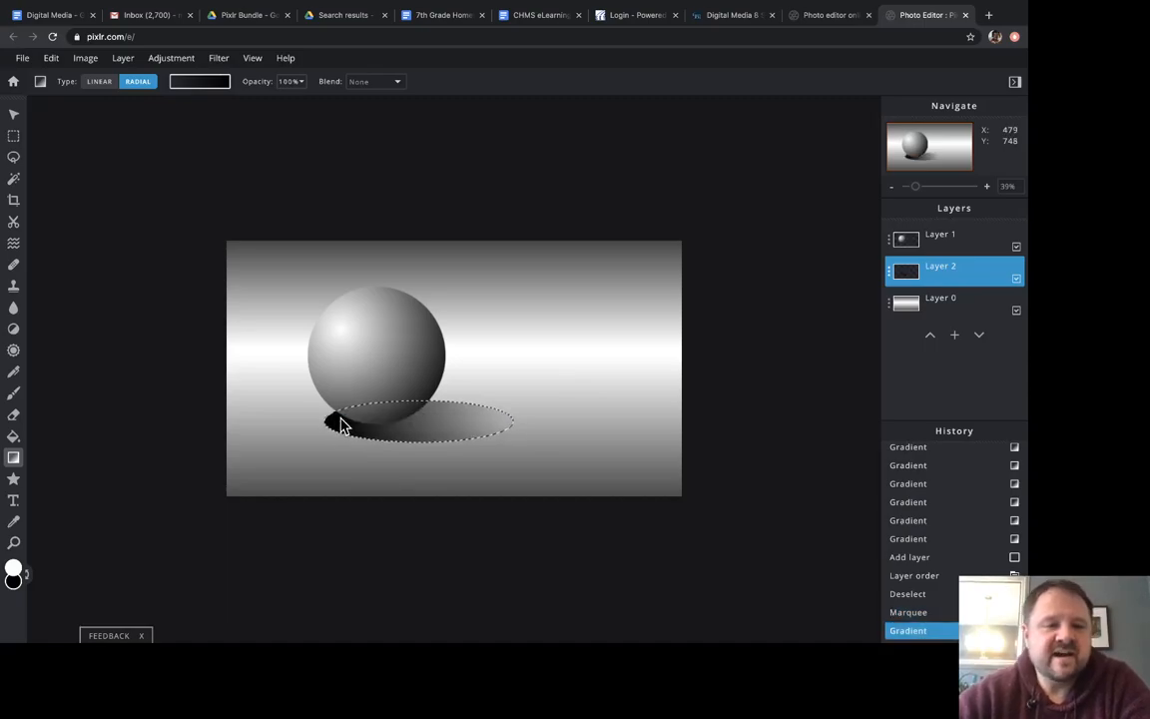
left_click(15, 136)
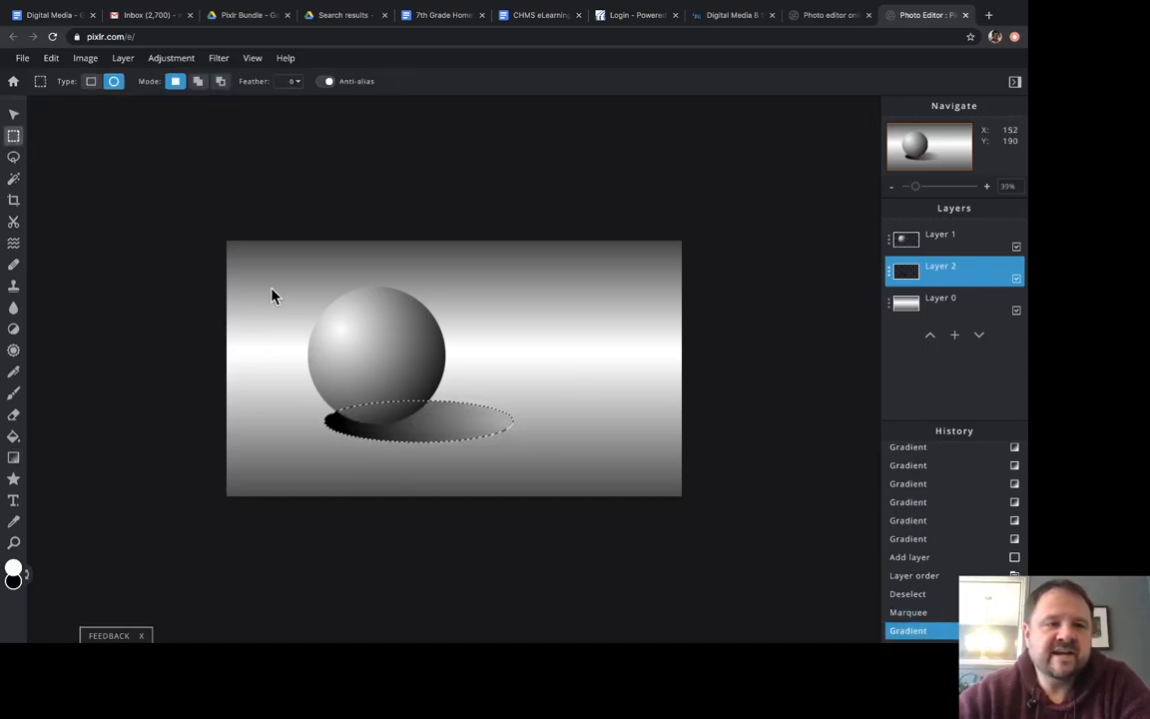
left_click(356, 427)
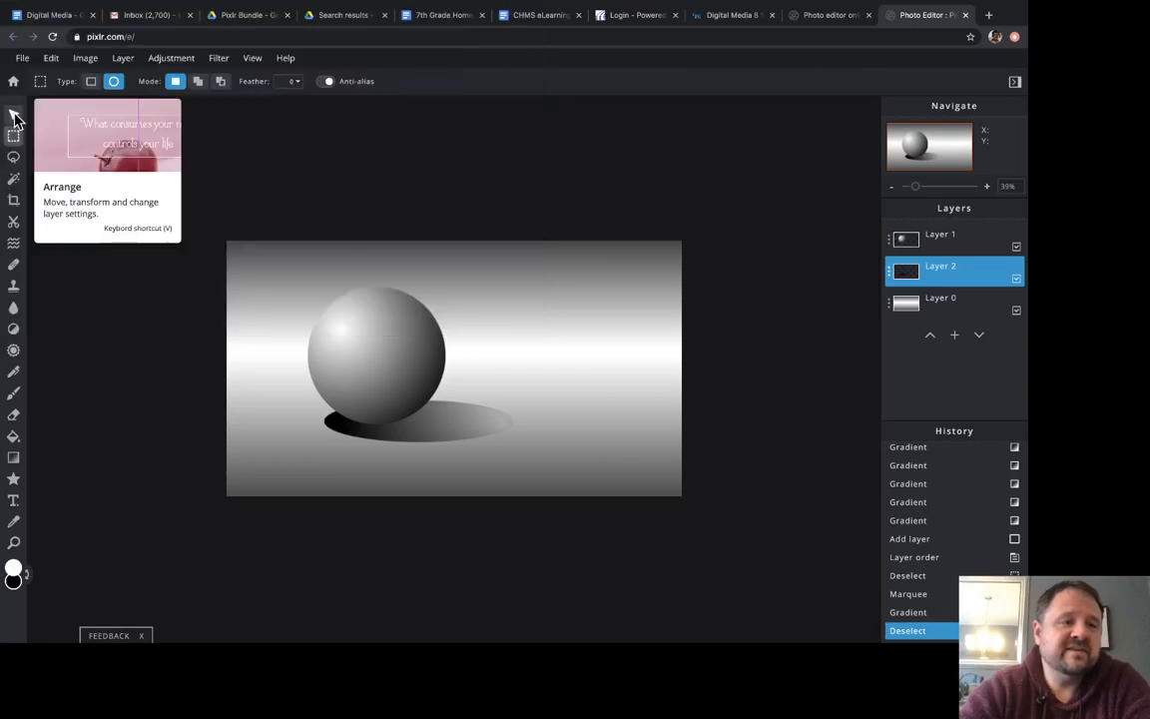
Move the elliptical shadow on Layer 2 down and slightly right, to about Top 745 and Left 433.
left_click(13, 115)
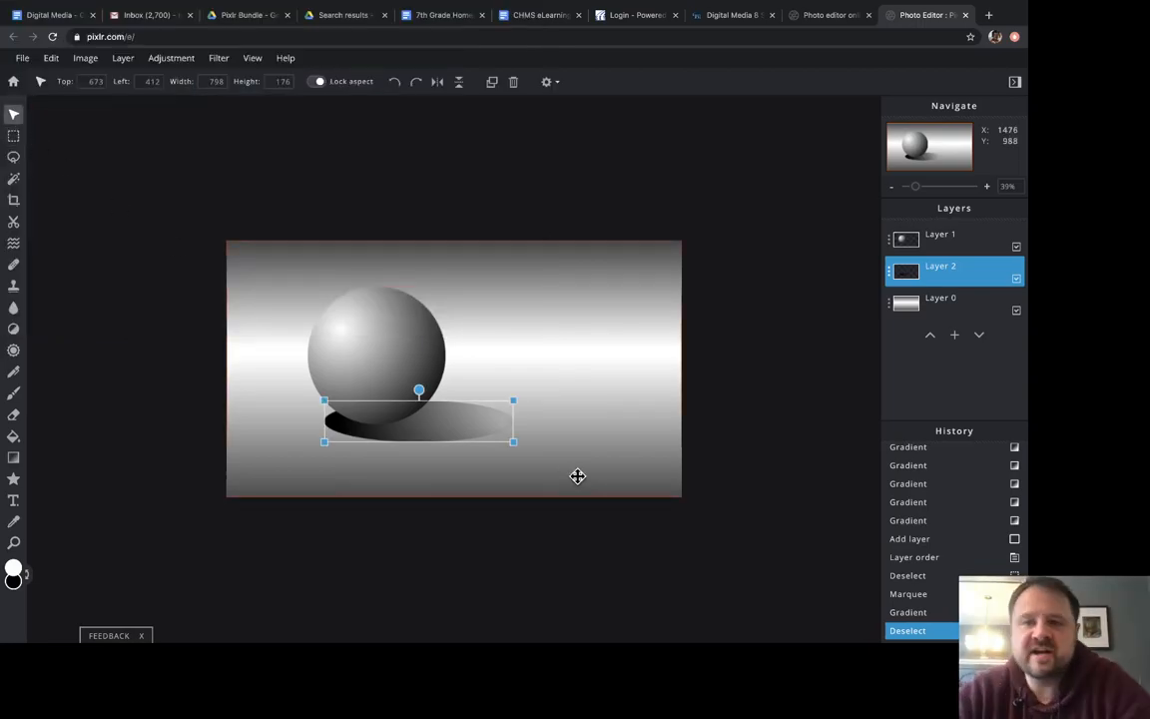
left_click(973, 238)
left_click(970, 265)
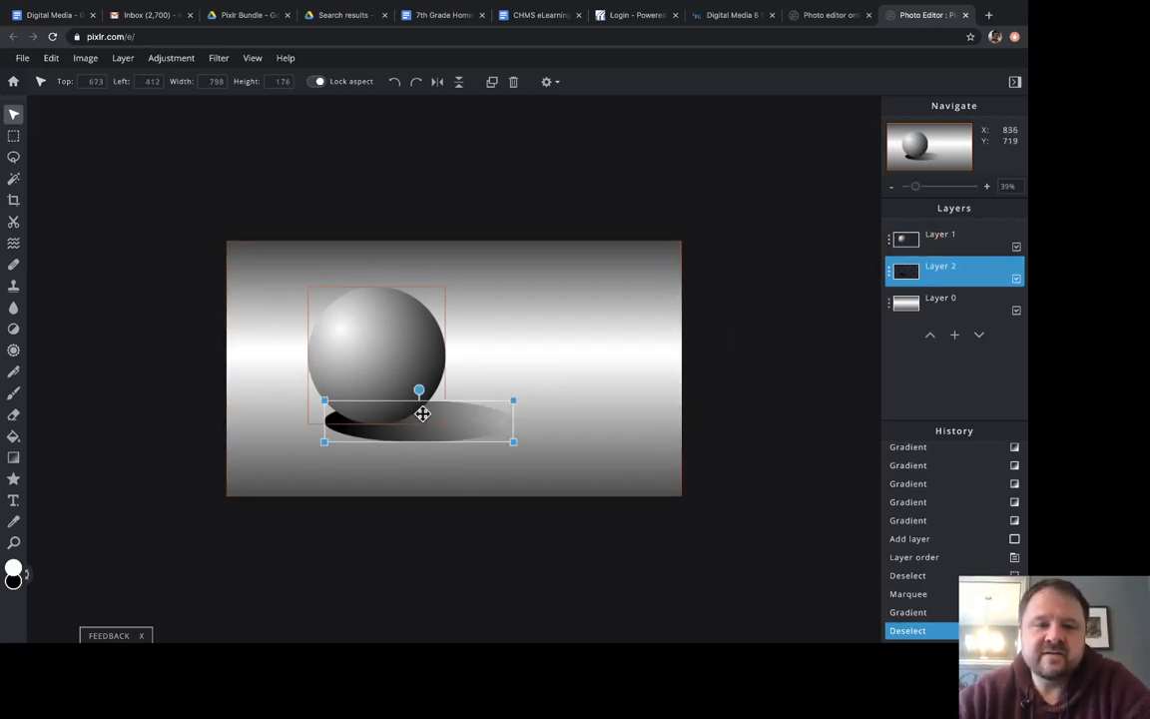
mouse_move(459, 424)
left_mouse_down()
mouse_move(462, 455)
mouse_move(482, 439)
mouse_move(467, 418)
mouse_move(458, 447)
left_mouse_up()
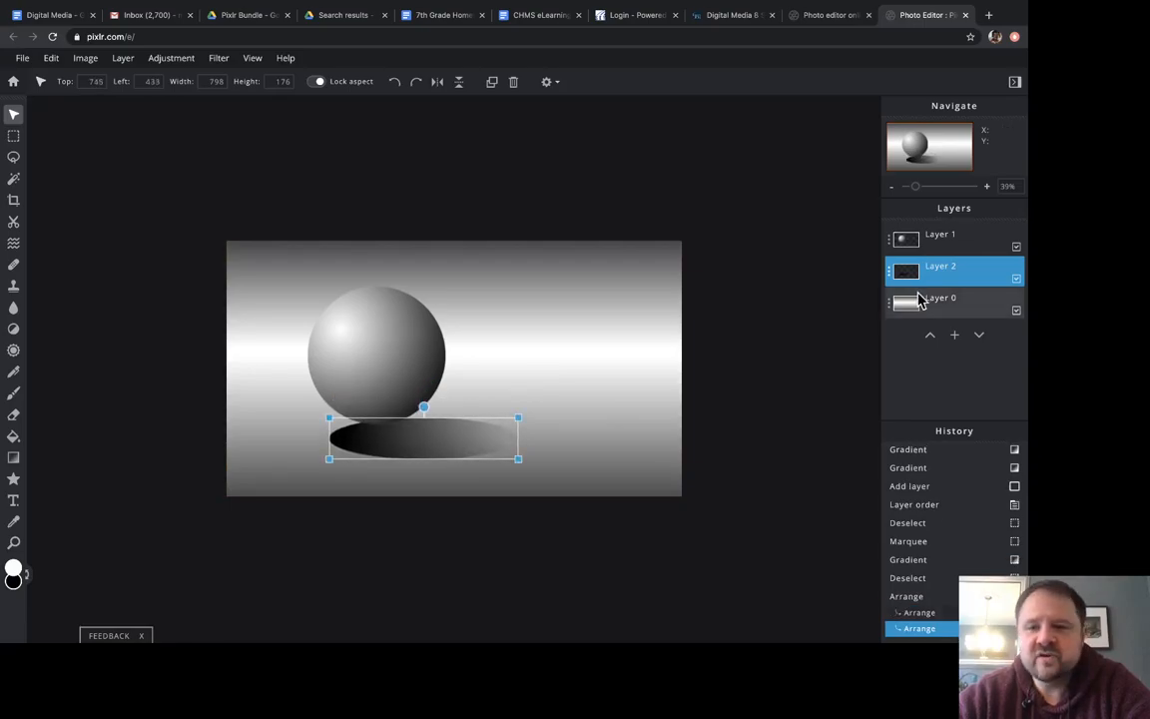
Move the large sphere on Layer 1 down and left onto its shadow, to about Top 268 and Left 230.
left_click(976, 246)
left_click_drag(372, 355, 344, 373)
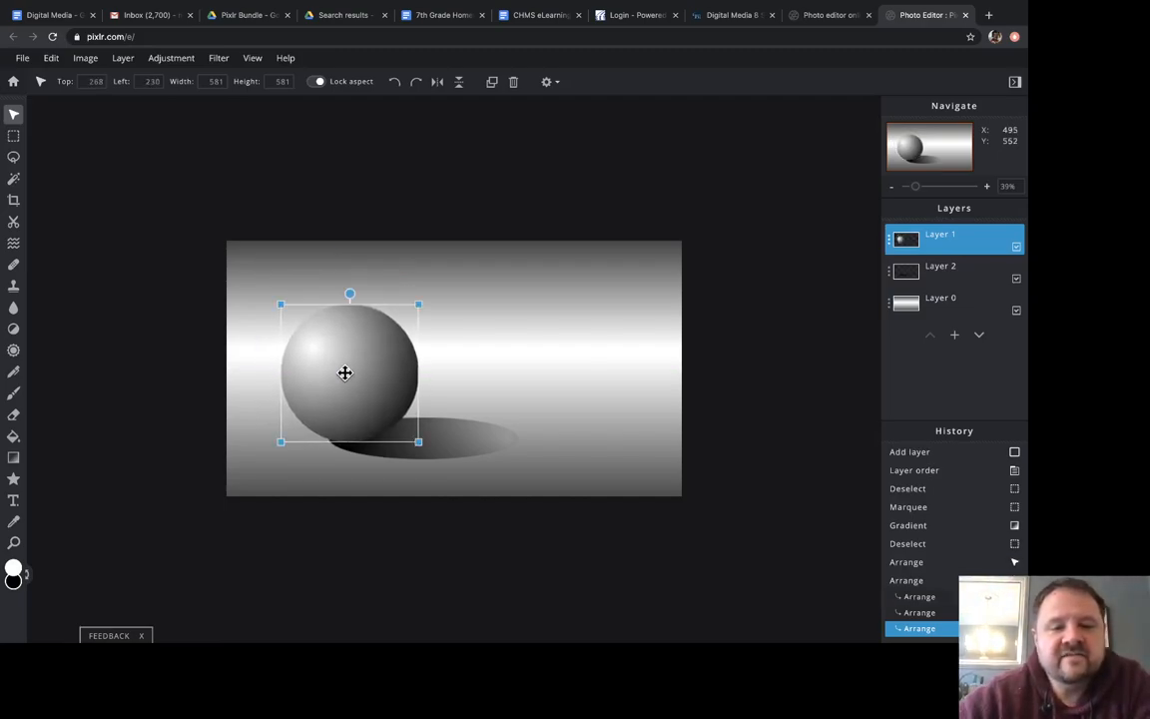
left_click(816, 375)
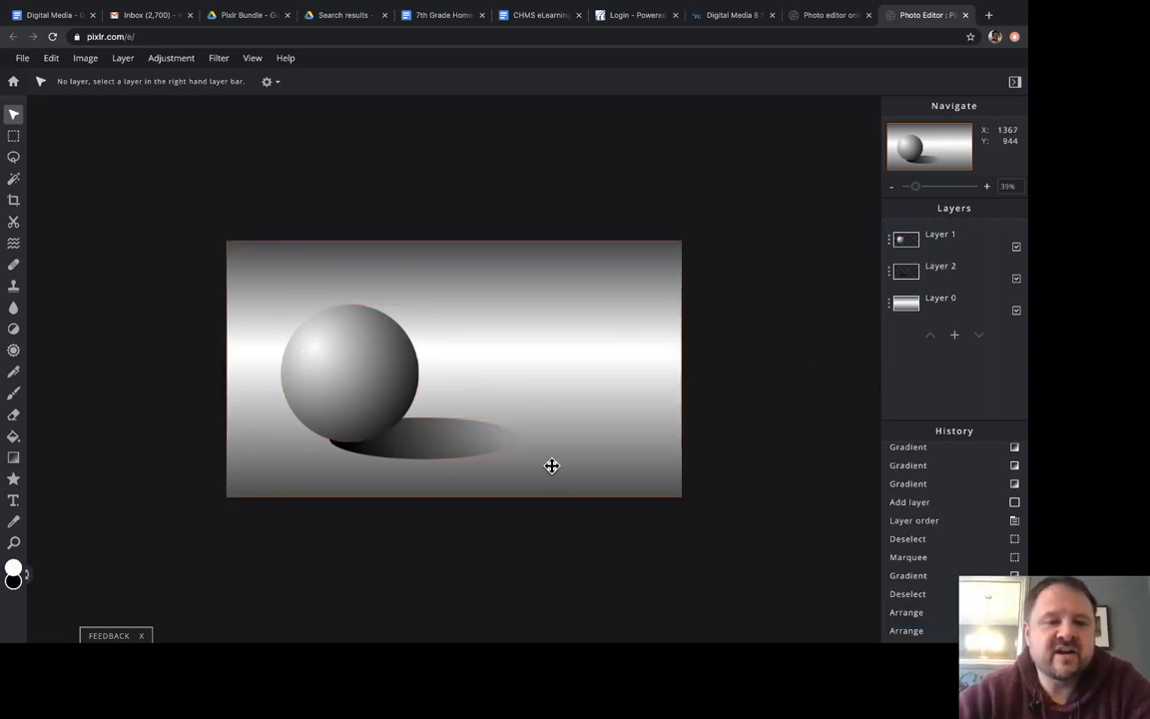
Add an empty layer on top and draw a circular selection about 133 px wide just right of the large sphere.
left_click(974, 310)
left_click(954, 337)
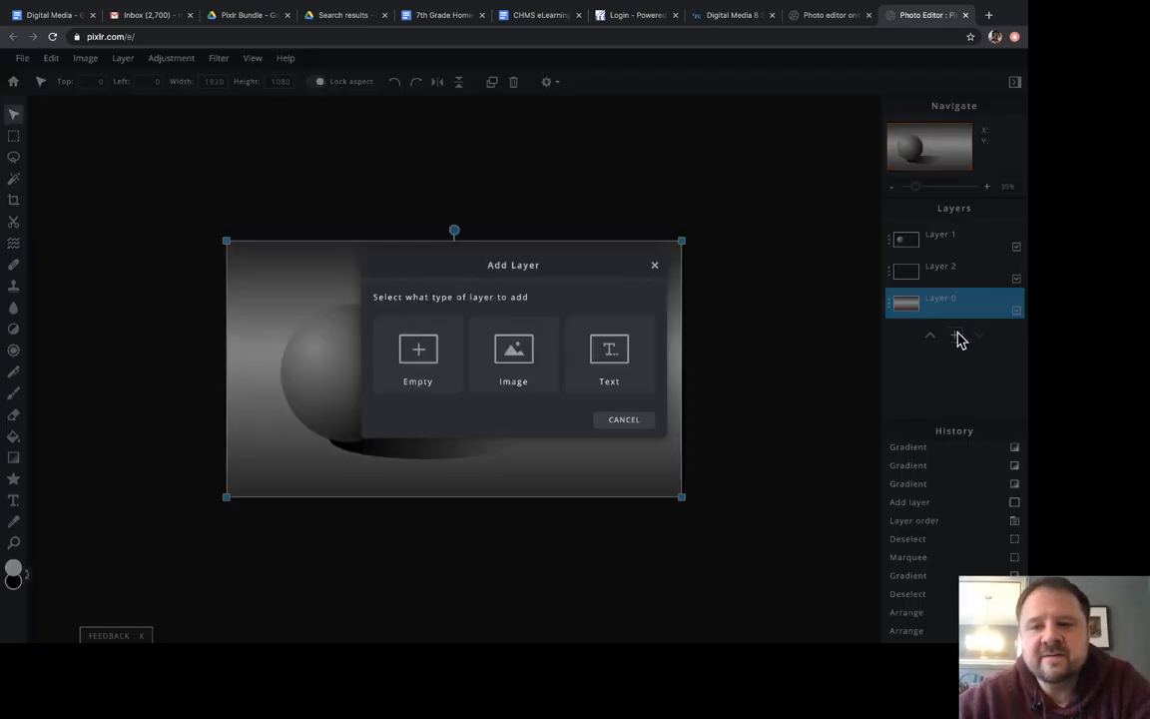
left_click(413, 351)
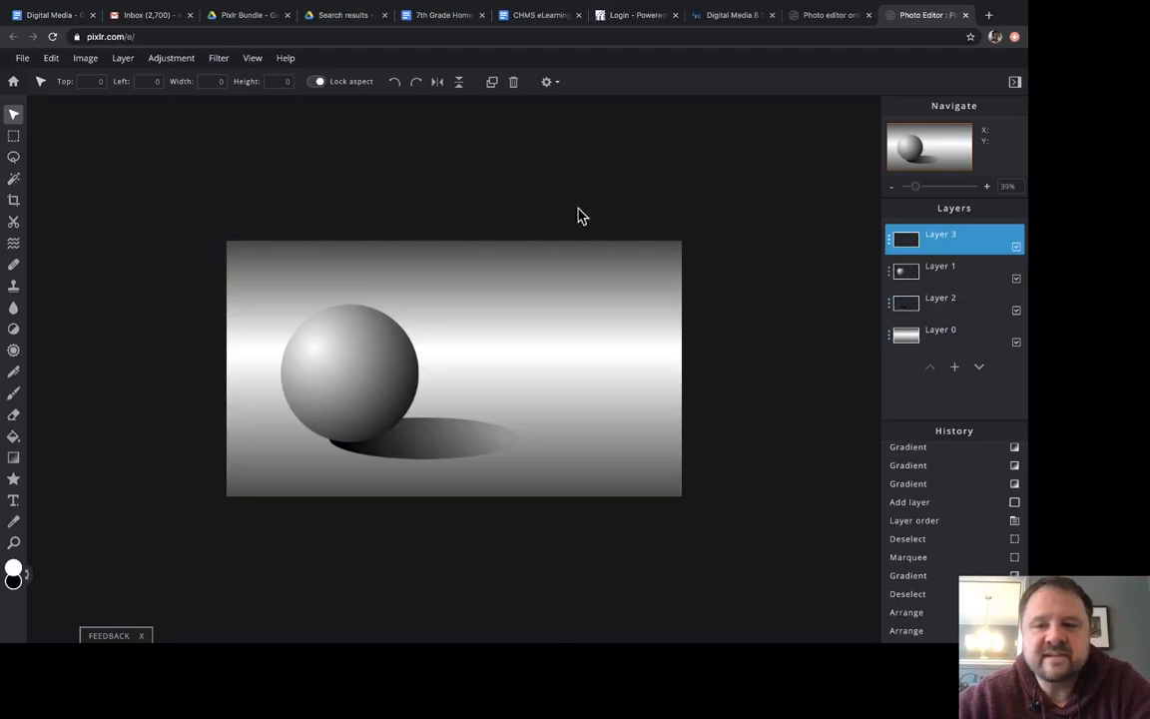
left_click(15, 137)
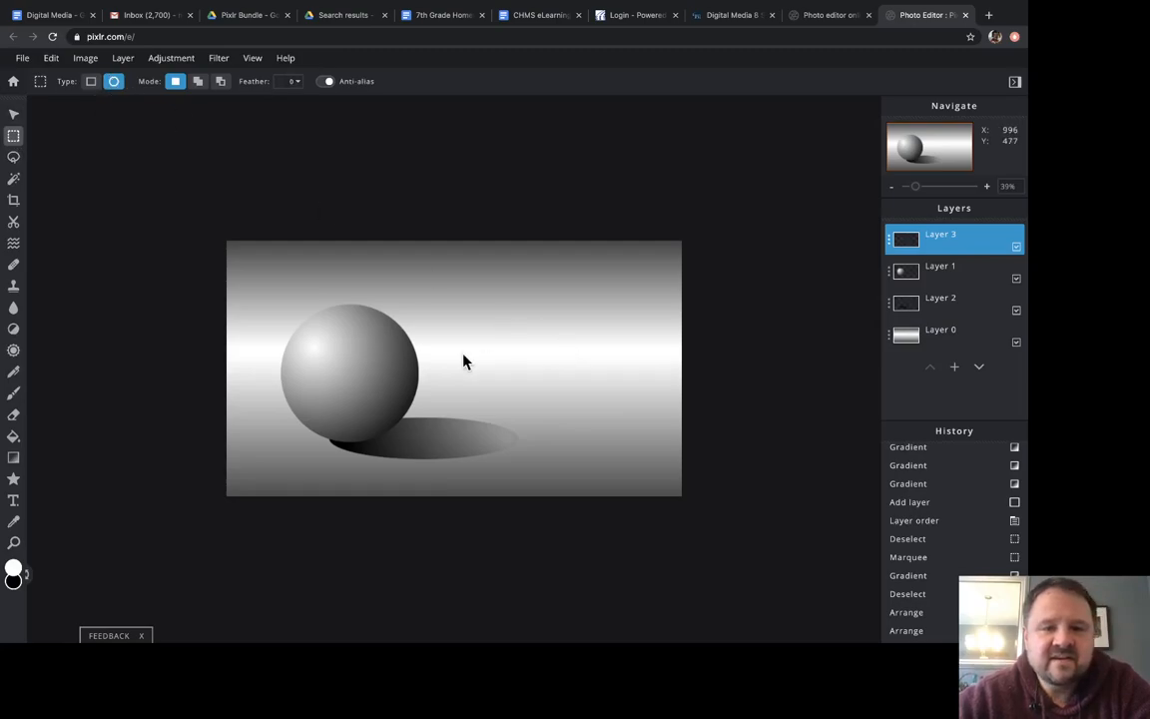
mouse_move(457, 345)
left_mouse_down()
mouse_move(490, 373)
mouse_move(462, 349)
mouse_move(449, 354)
left_mouse_up()
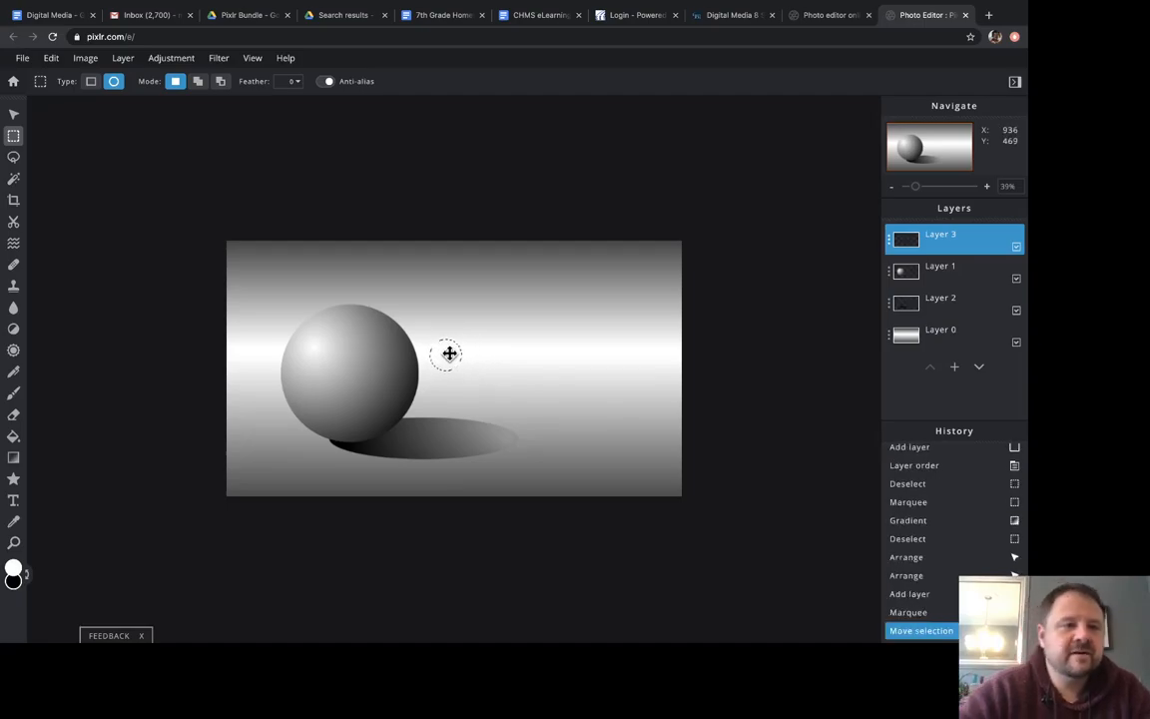
Fill the small circle with a white-to-black radial gradient from its upper-left part to beyond its lower-right edge, redrawing it until softly shaded.
left_click(13, 458)
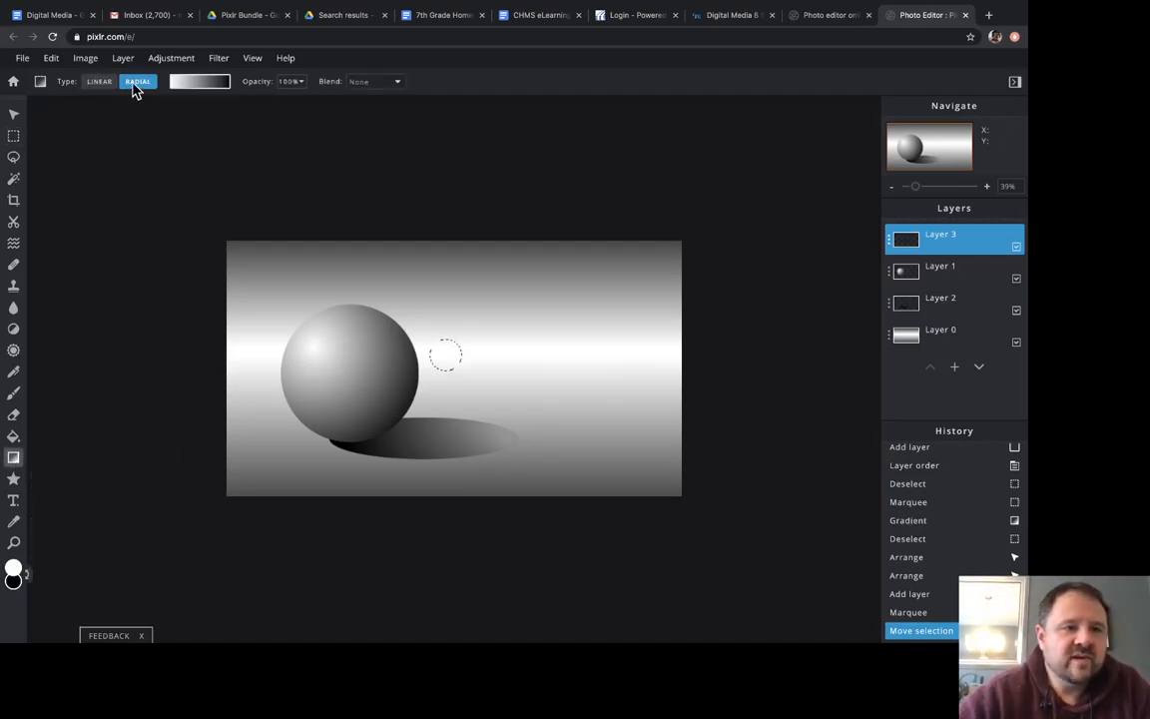
left_click(199, 84)
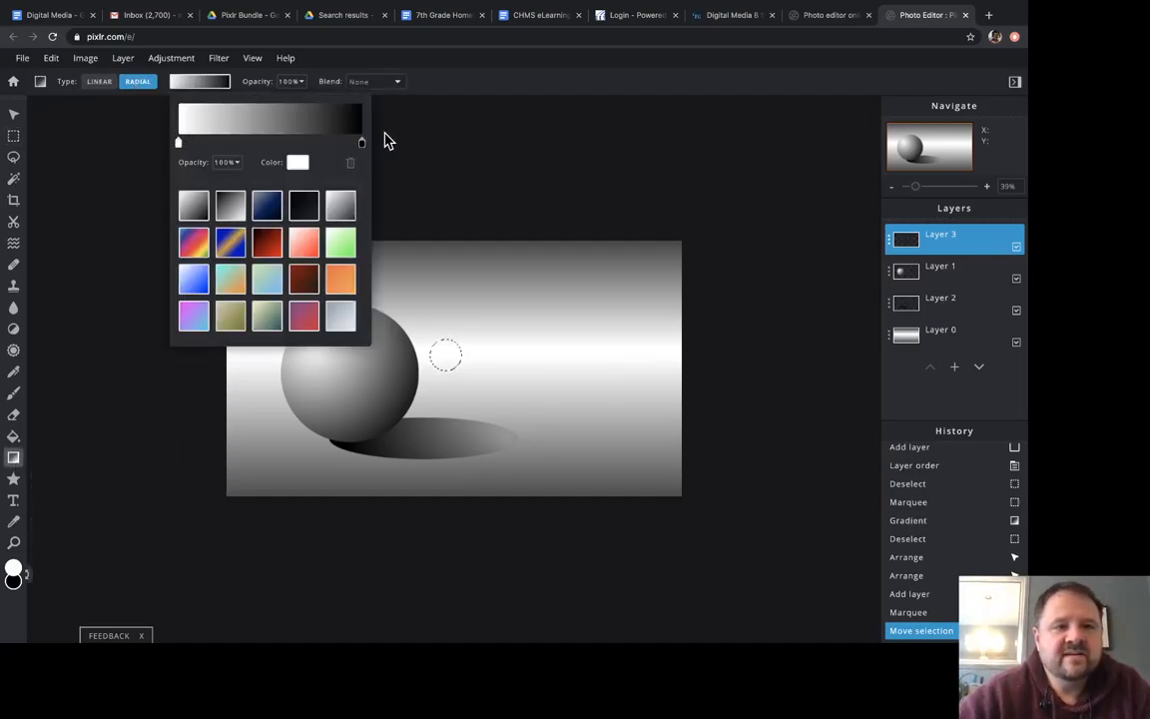
left_click(471, 78)
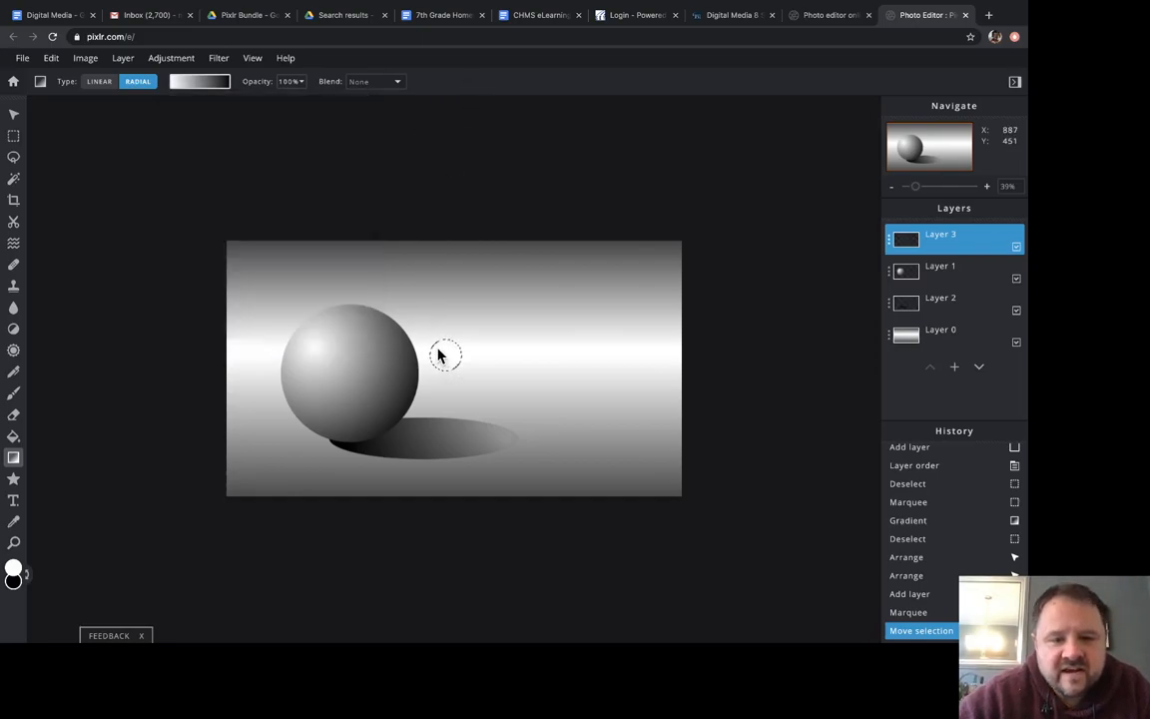
left_click_drag(437, 347, 468, 375)
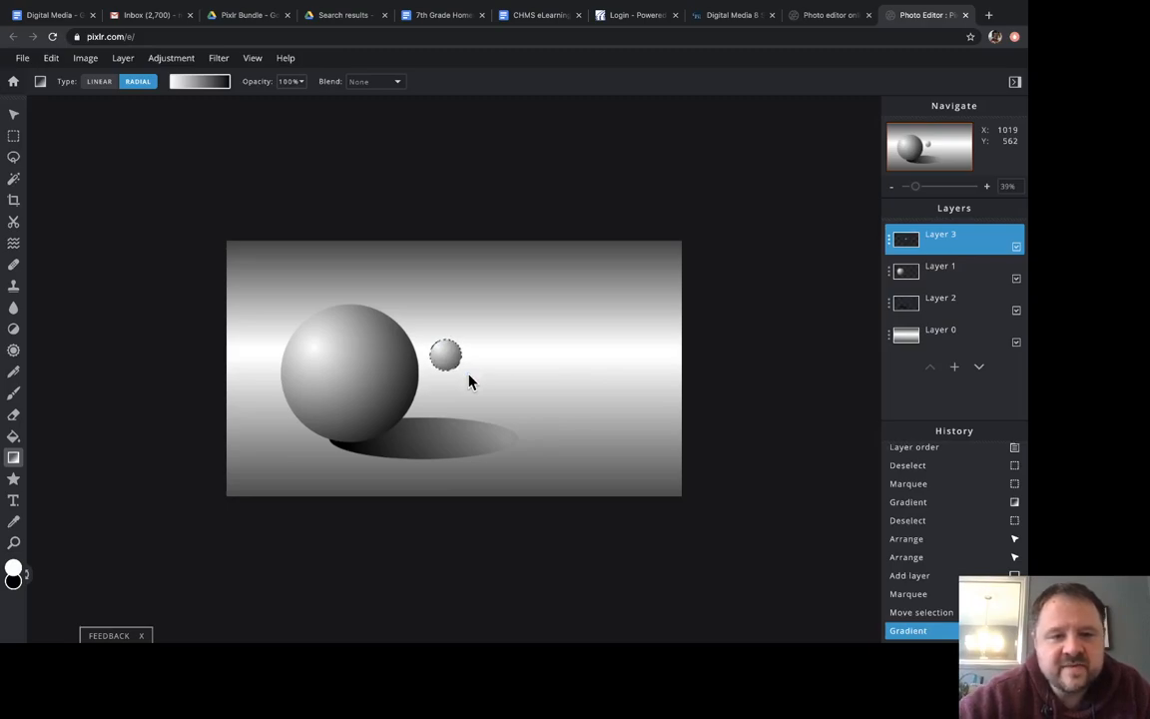
left_click_drag(440, 352, 454, 370)
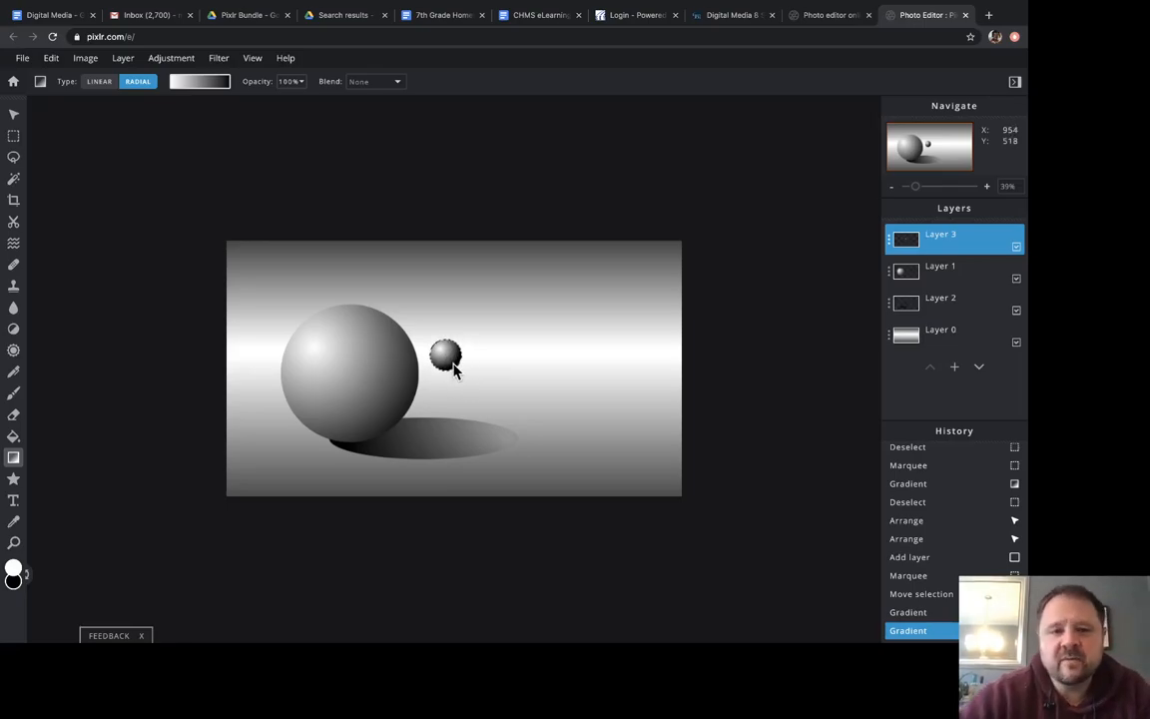
left_click_drag(442, 354, 457, 367)
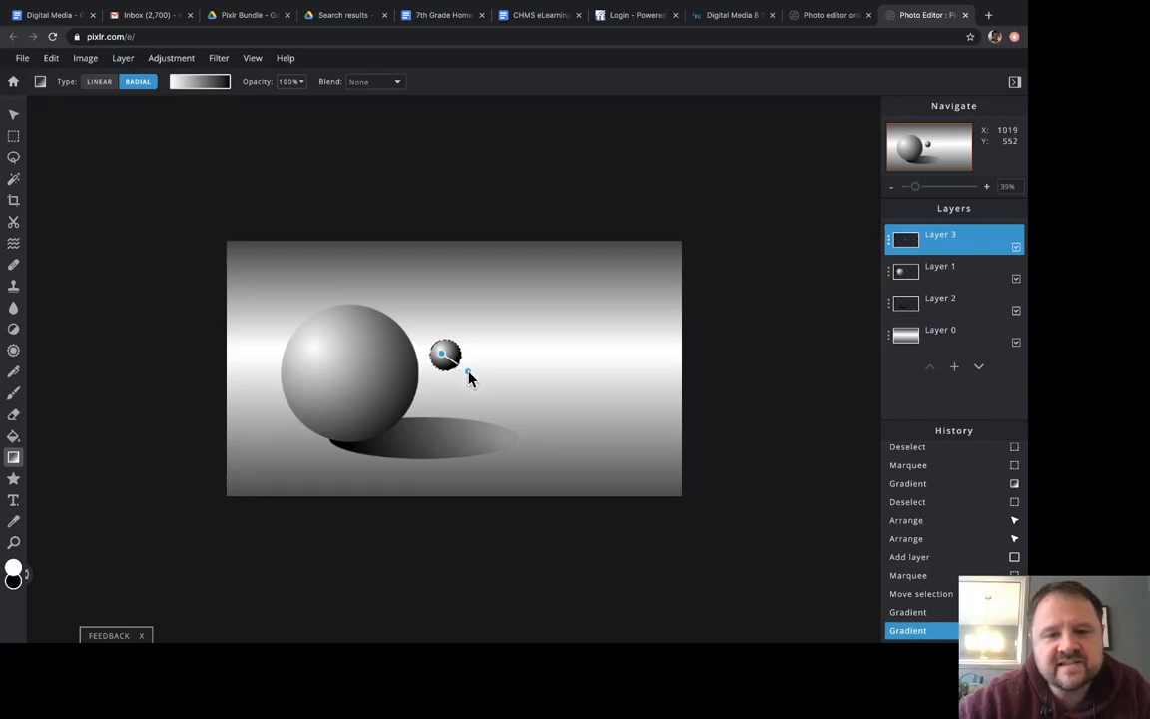
left_click_drag(471, 379, 472, 379)
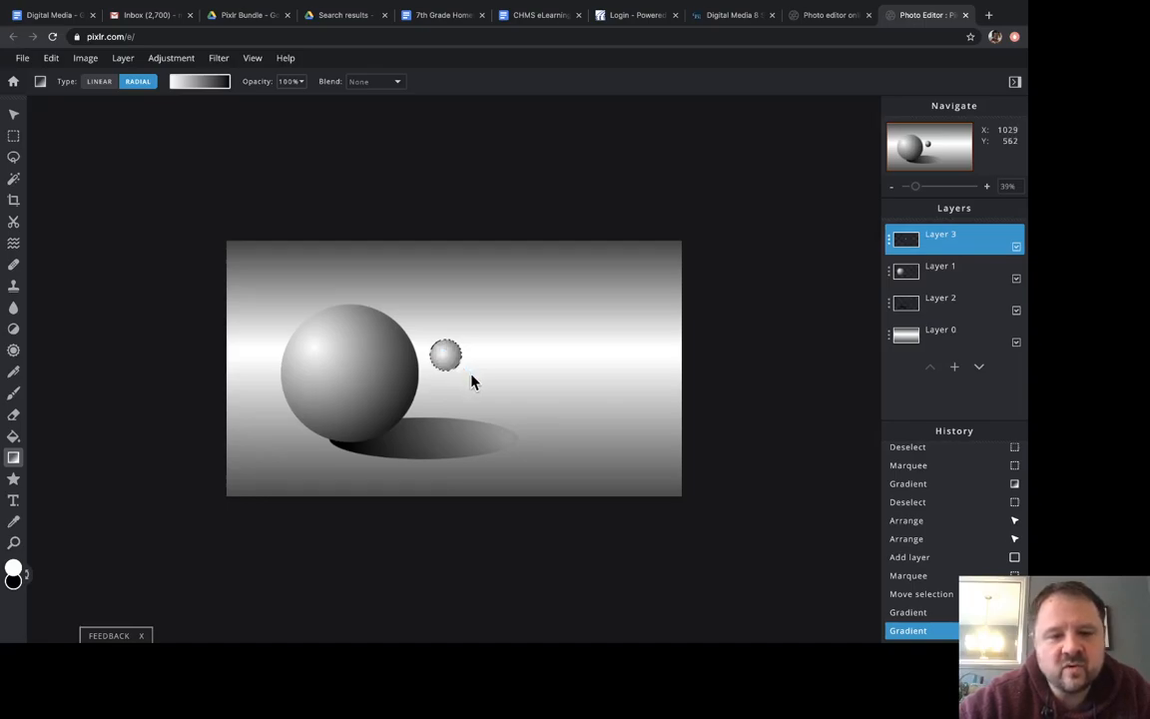
Deselect the small circle and move the small sphere slightly up and right, to about Top 379 and Left 878.
left_click(14, 542)
left_click(456, 369)
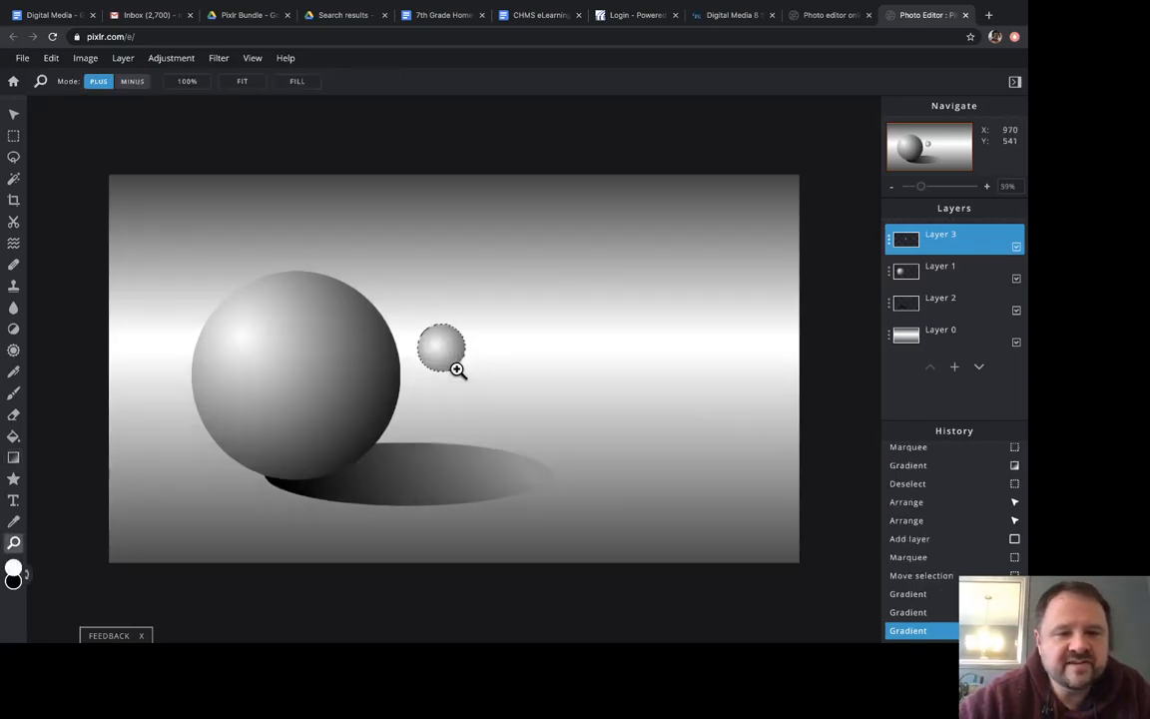
left_click(456, 369)
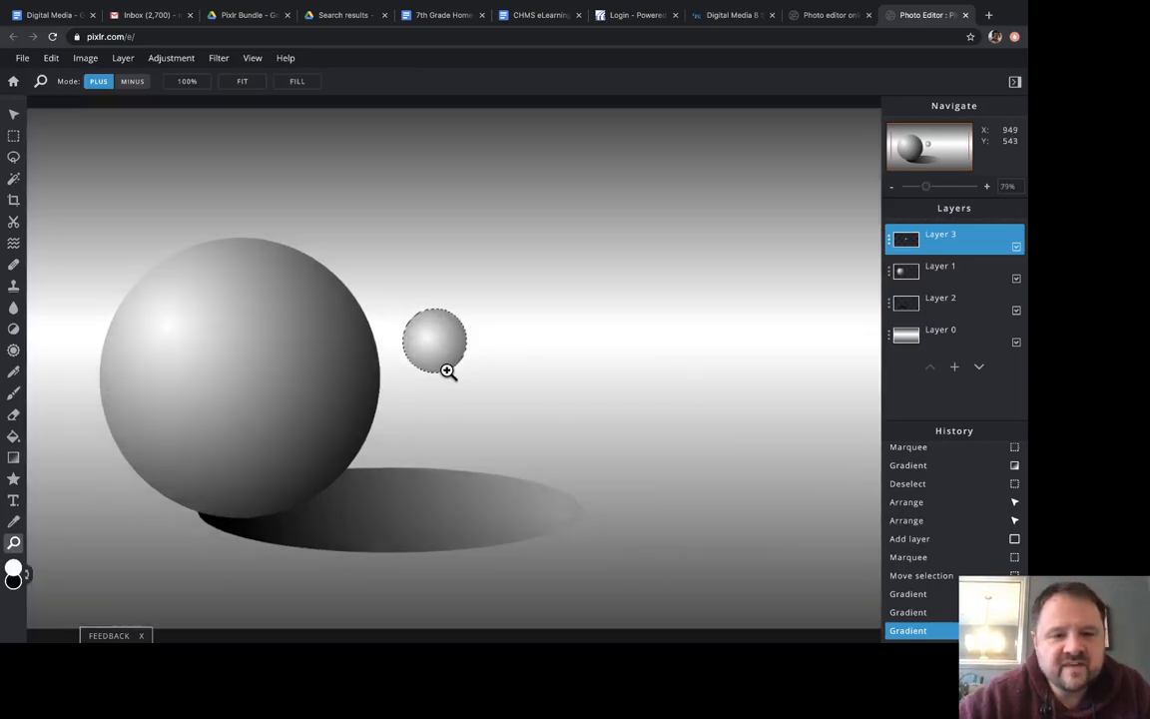
left_click(446, 370, "alt")
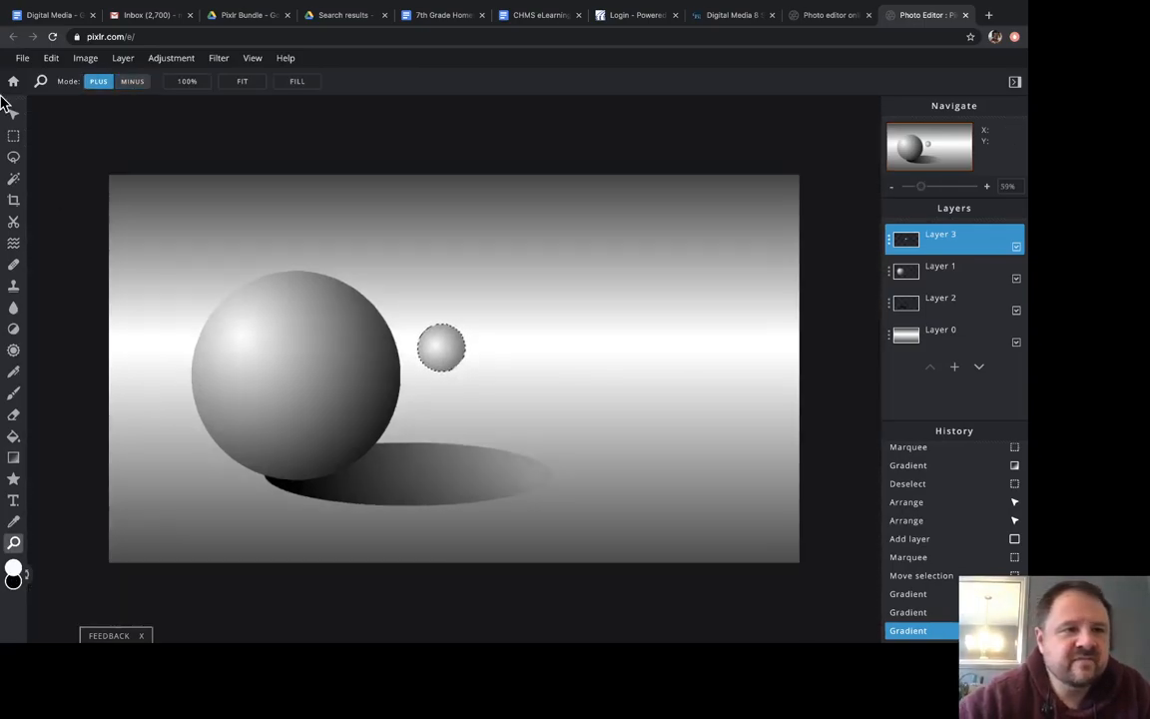
left_click(13, 135)
left_click(113, 187)
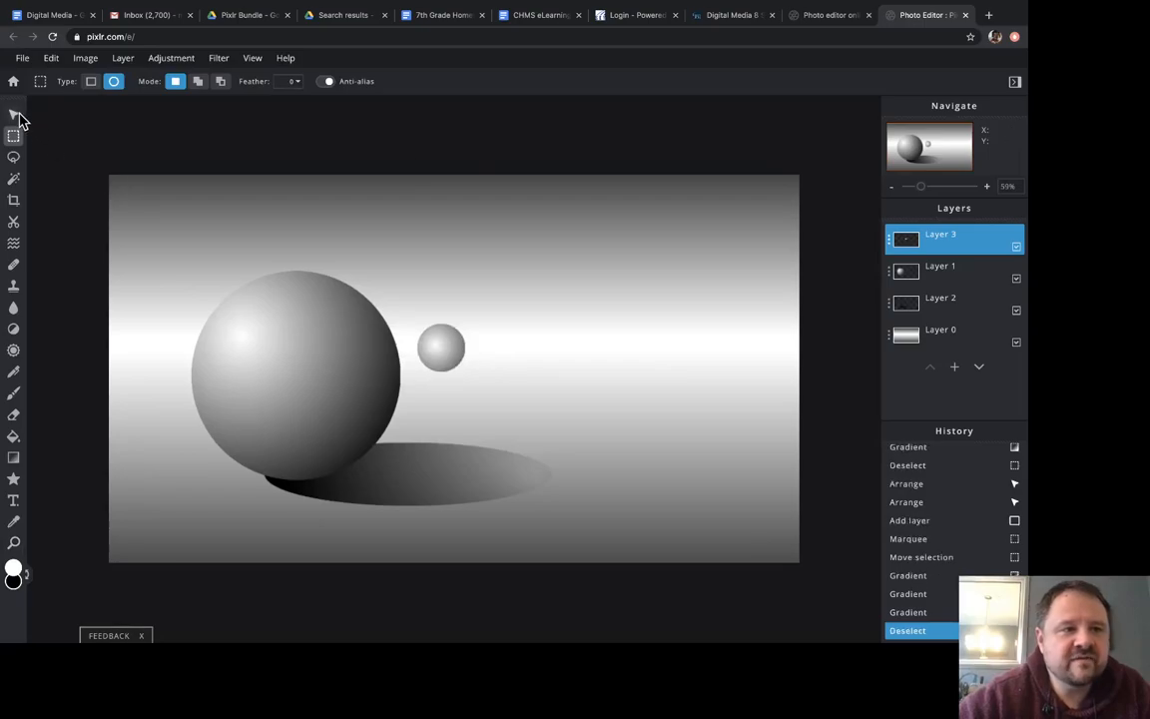
left_click(13, 114)
left_click_drag(446, 347, 454, 334)
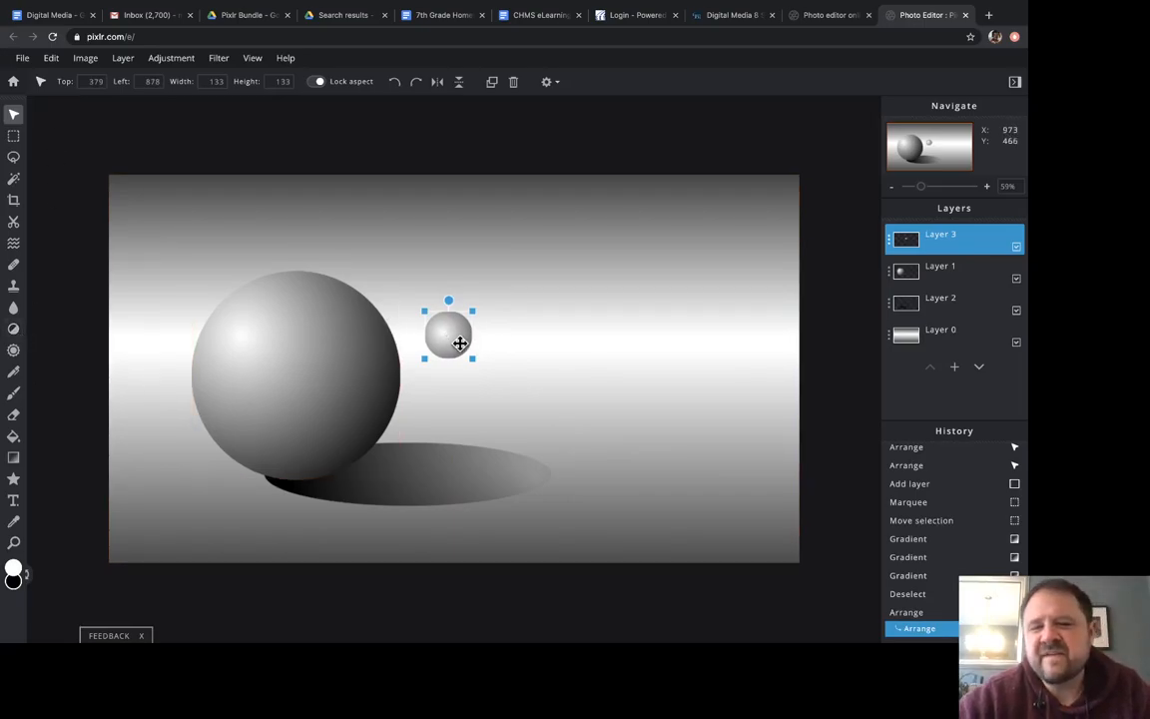
Add an empty layer and place it between the small sphere's Layer 3 and the large sphere's Layer 1.
left_click(950, 269)
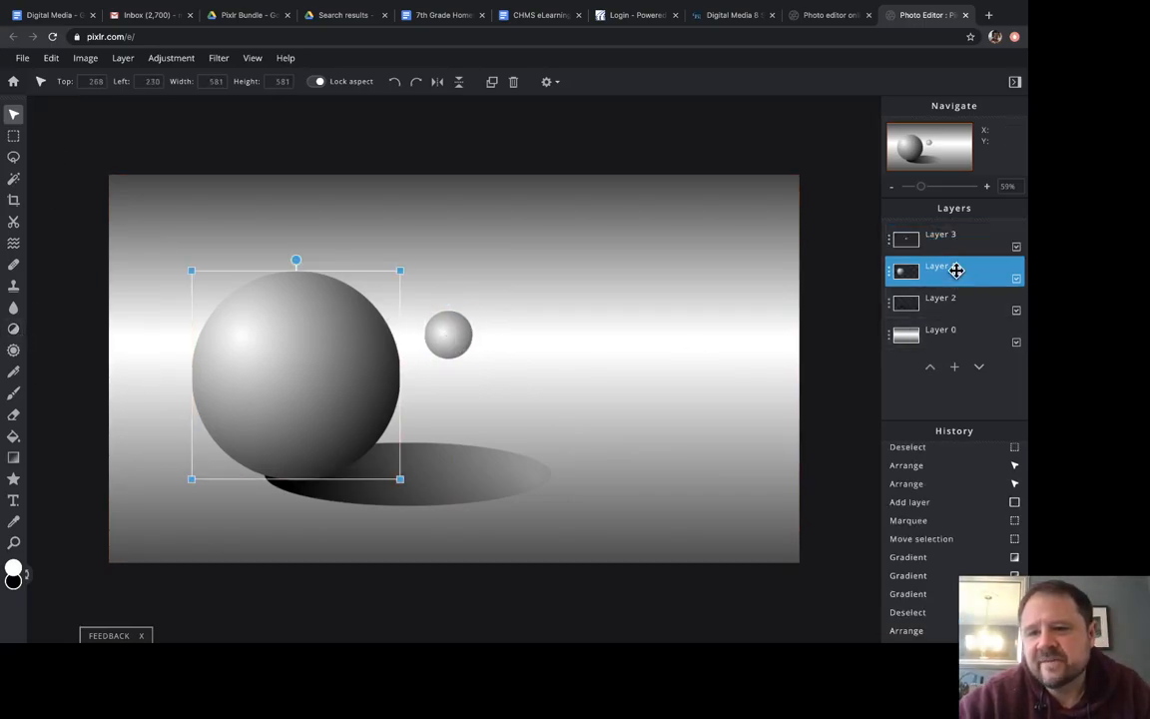
left_click(954, 368)
left_click(445, 383)
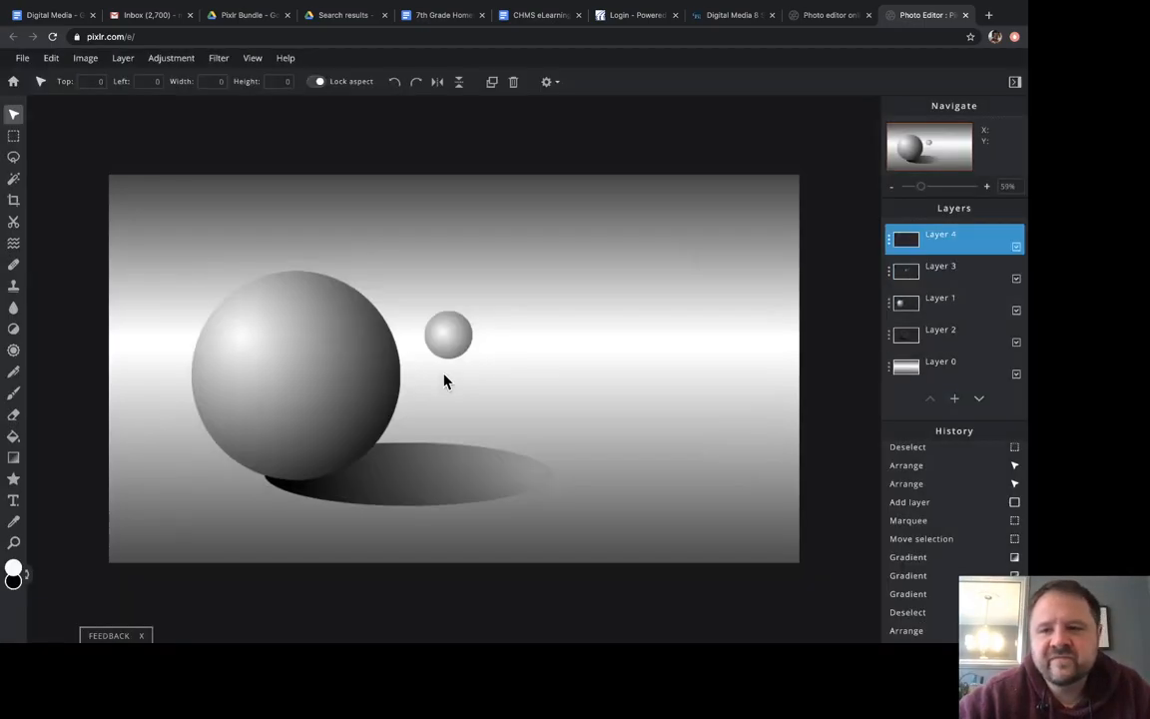
left_click_drag(960, 235, 949, 266)
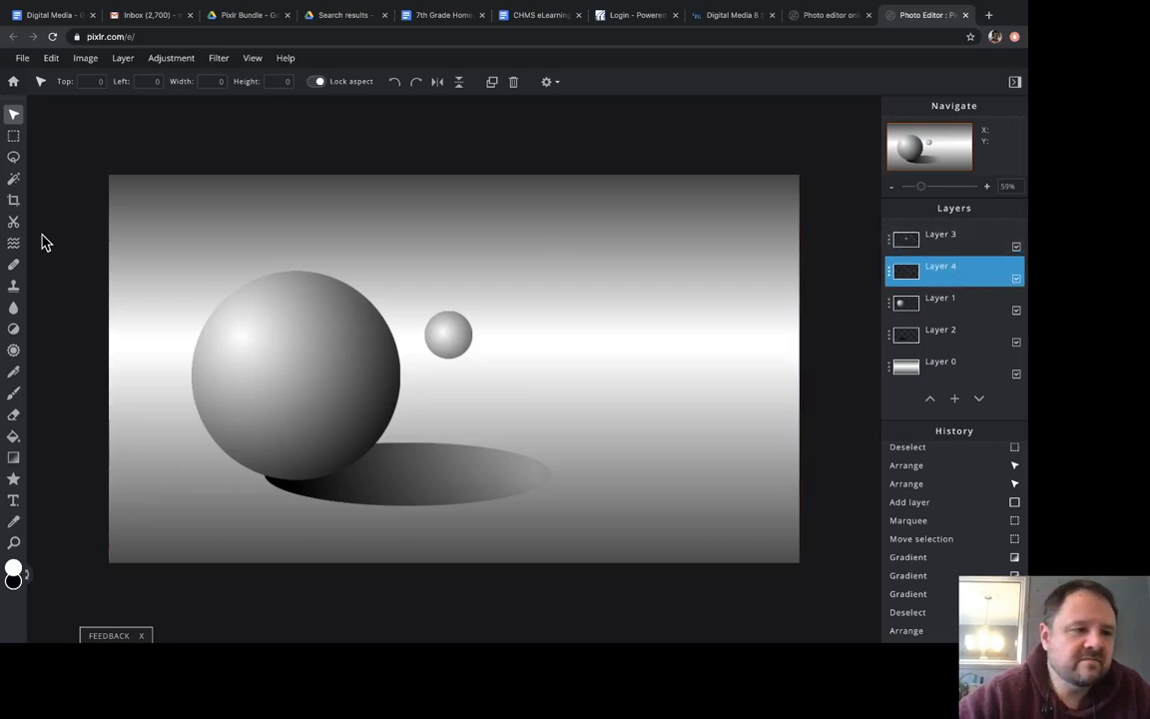
Draw a flat elliptical selection, about 9% of the canvas width, under the small sphere and extending to its right on Layer 4.
left_click(13, 457)
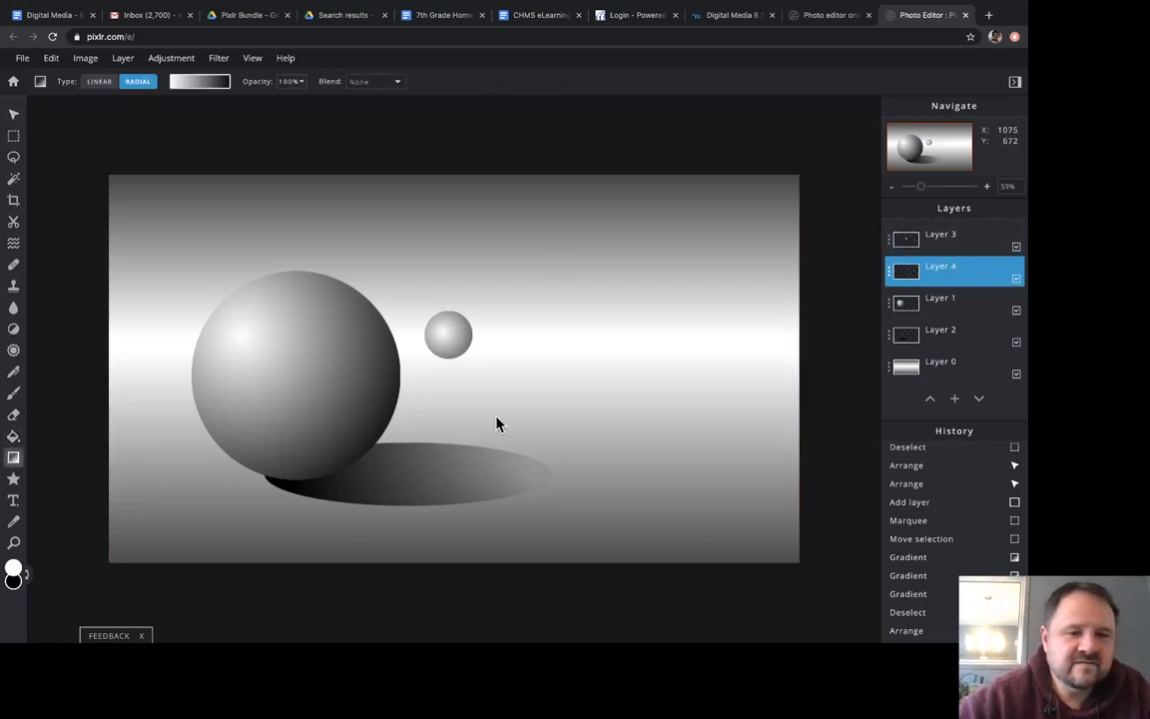
left_click(14, 137)
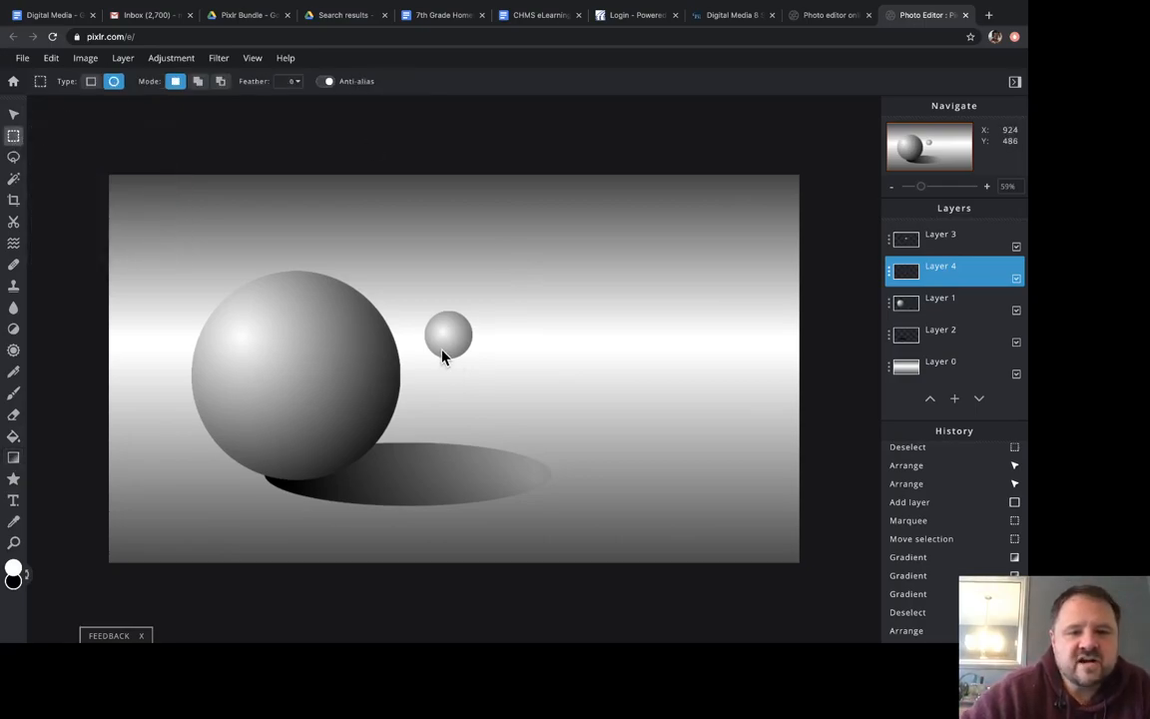
left_click_drag(436, 361, 498, 374)
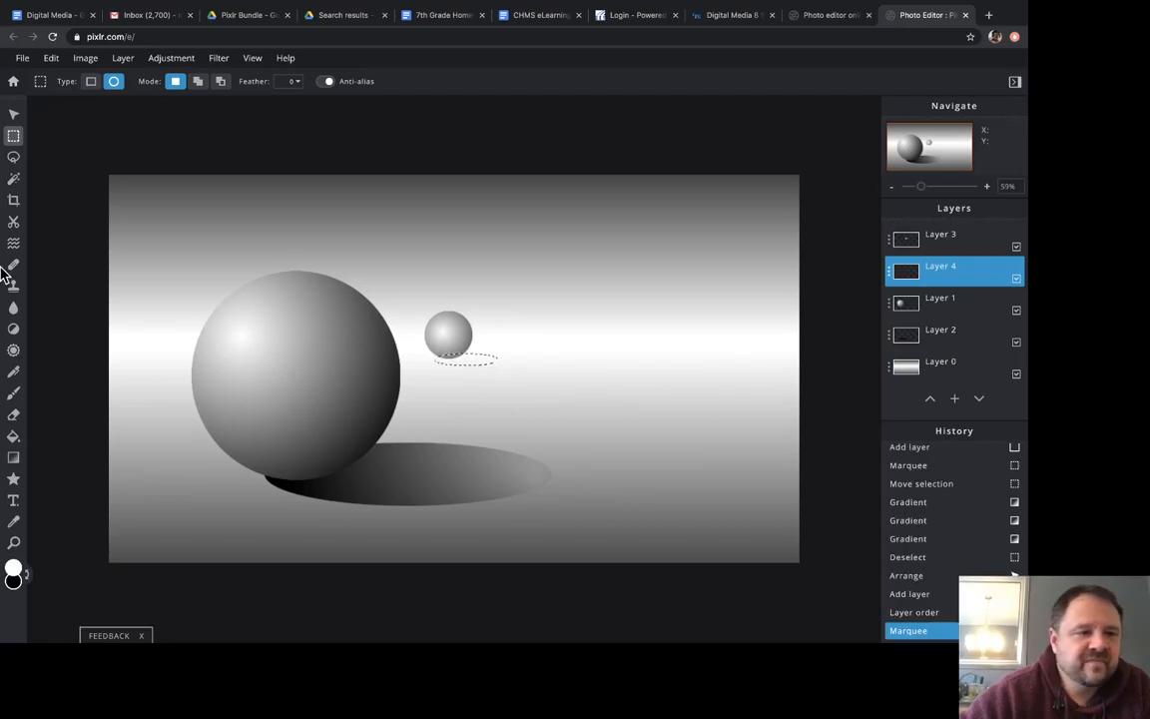
Set the radial gradient's start stop to black (#000000) at 0% opacity so it runs from transparent to black.
left_click(13, 457)
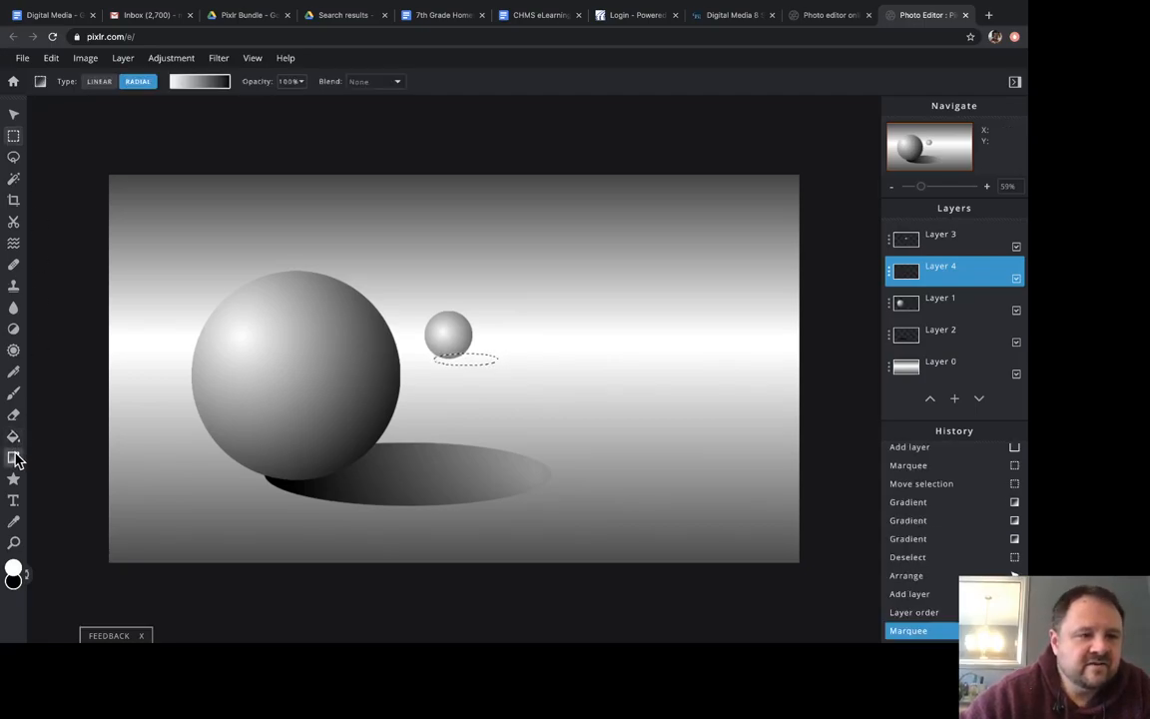
left_click(203, 84)
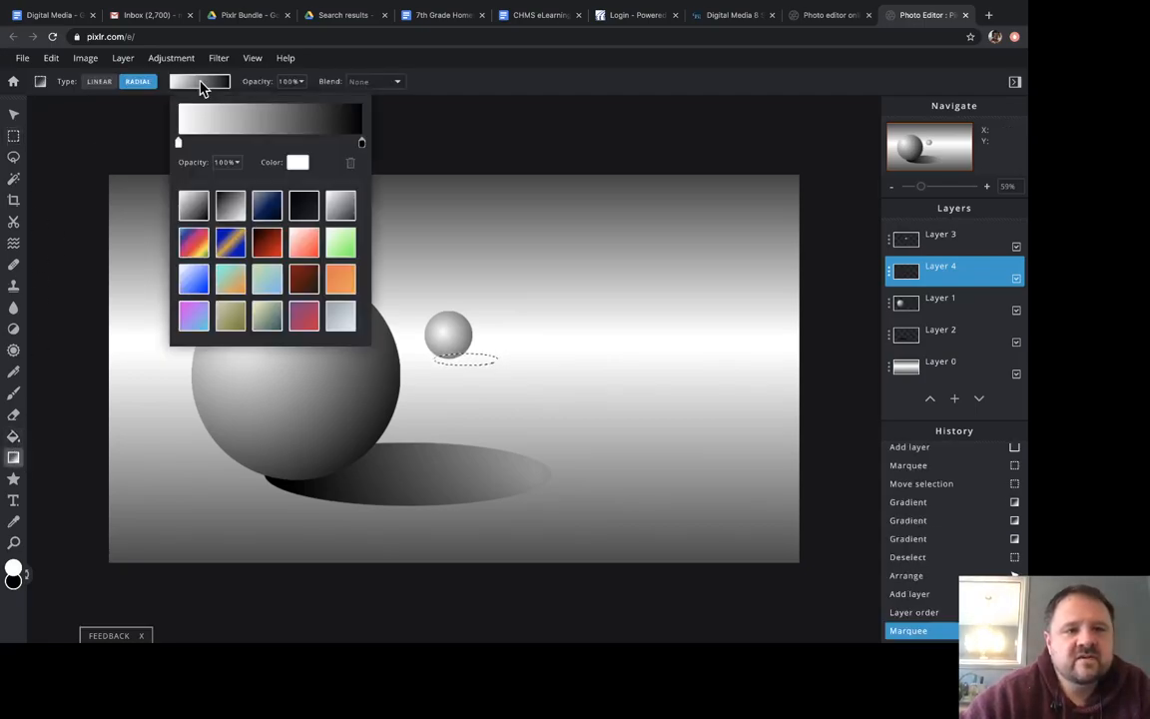
left_click(297, 163)
left_click_drag(395, 305, 327, 463)
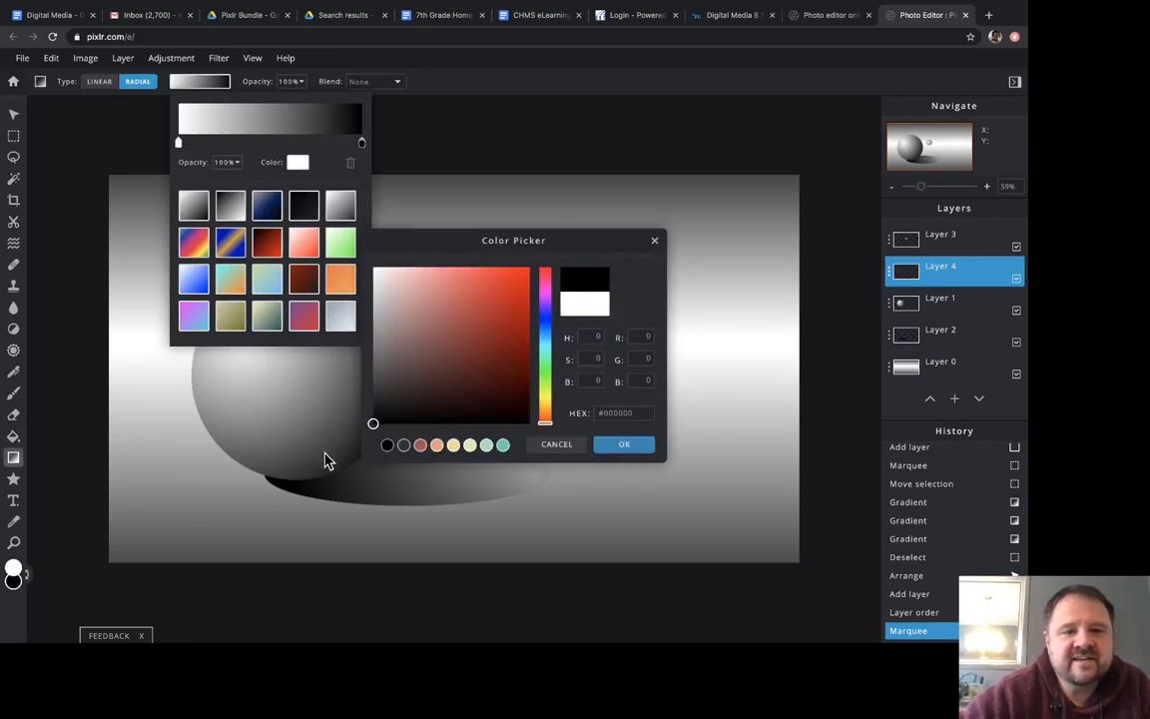
left_click(234, 162)
left_click_drag(229, 185, 107, 184)
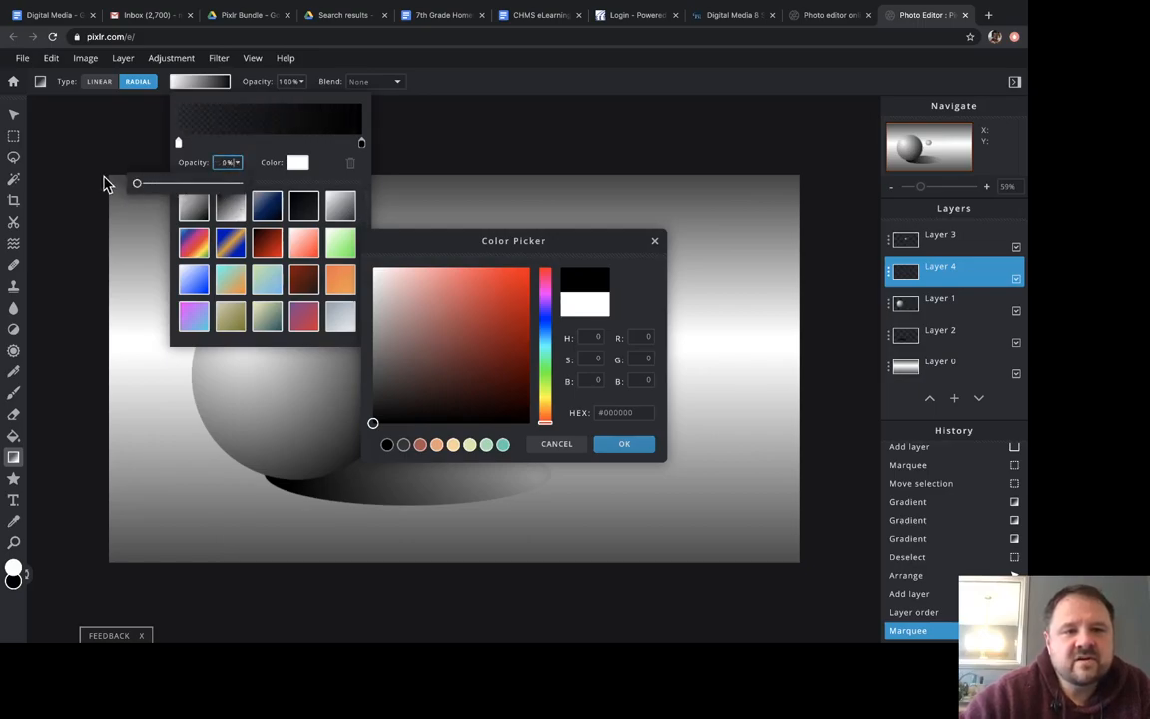
left_click(623, 446)
left_click(387, 121)
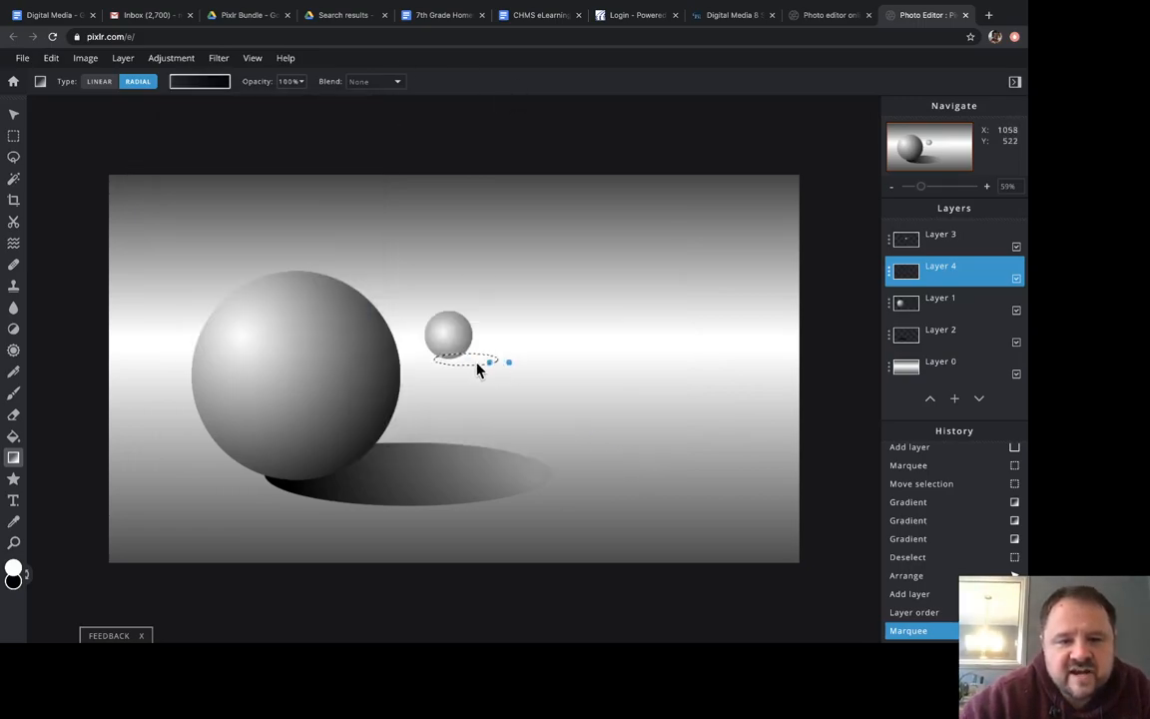
left_click_drag(439, 362, 440, 362)
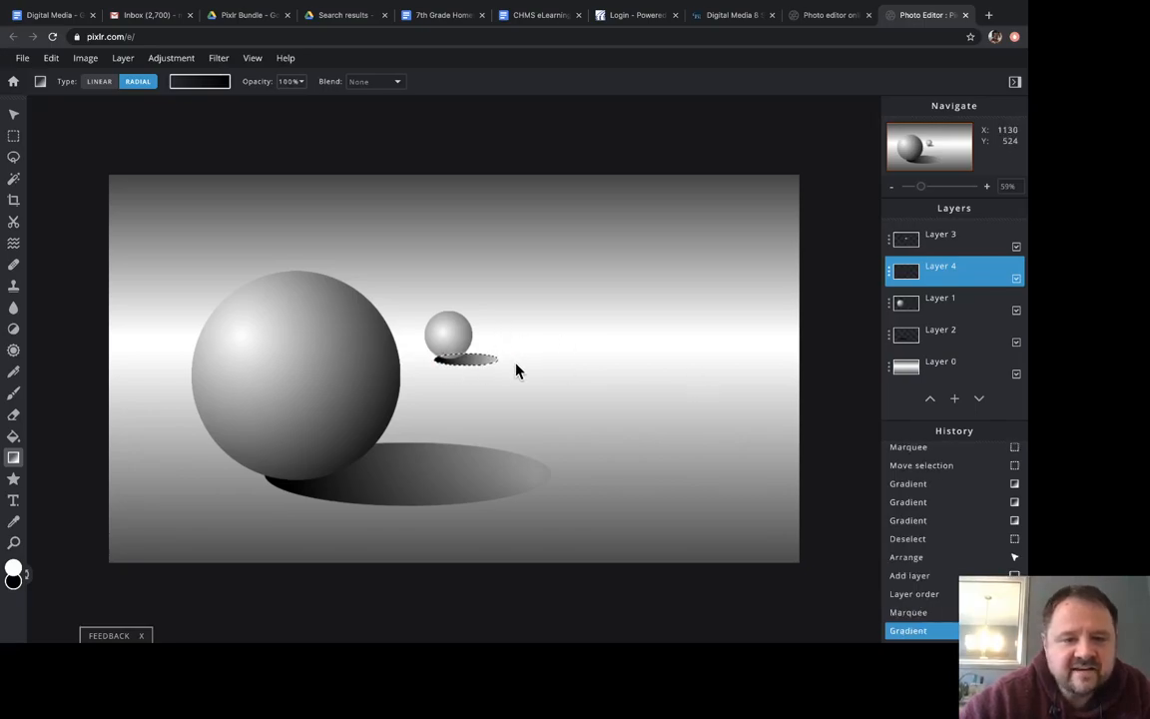
left_click_drag(406, 363, 396, 360)
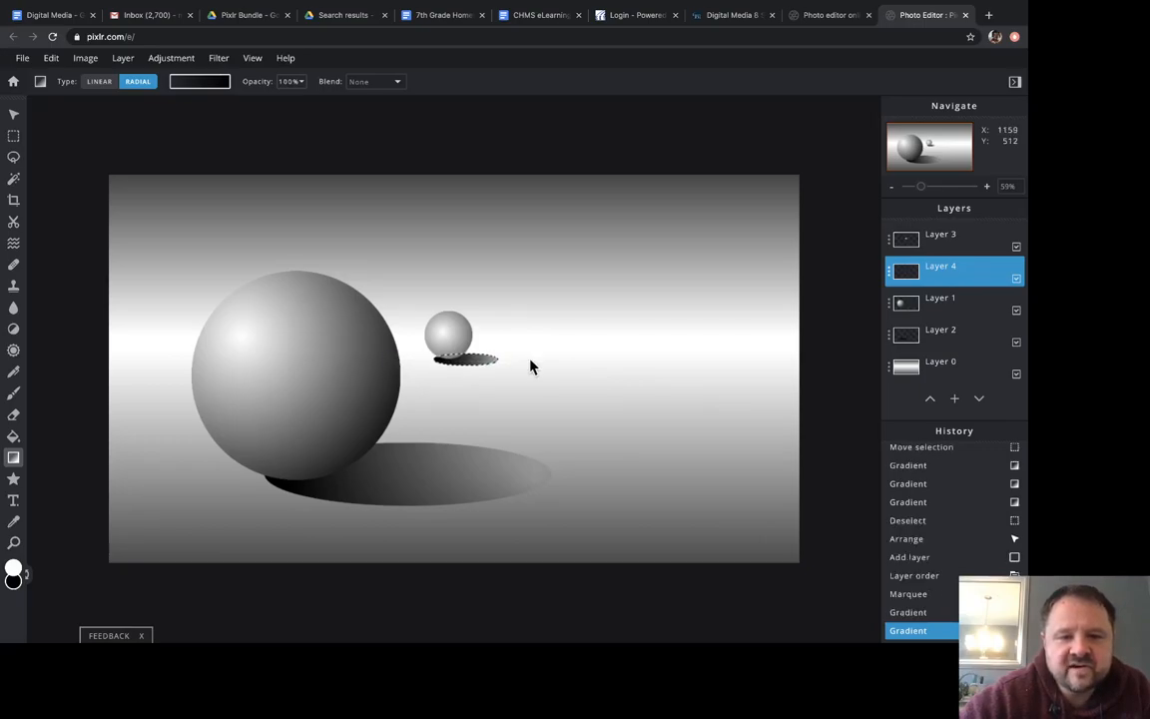
key("ctrl+z")
key("ctrl+z")
Fill the small sphere's shadow ellipse with the gradient from beyond its right edge to well beyond its left edge, and deselect it.
left_click_drag(529, 363, 385, 365)
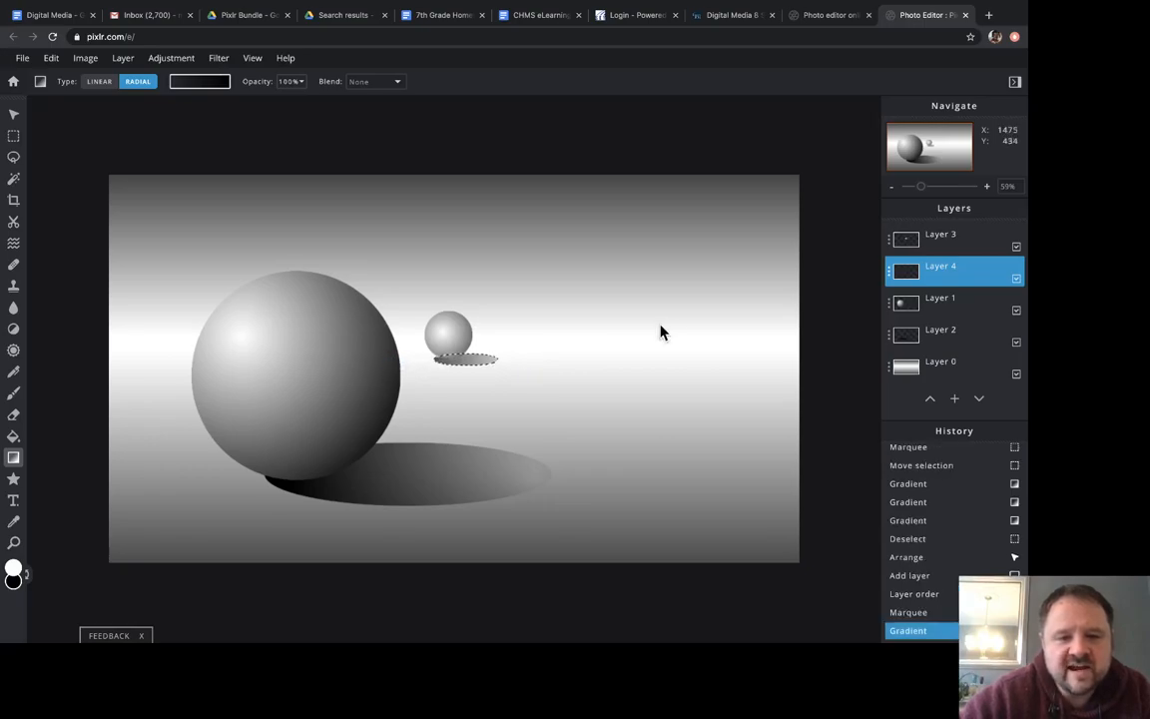
left_click(14, 136)
left_click(213, 198)
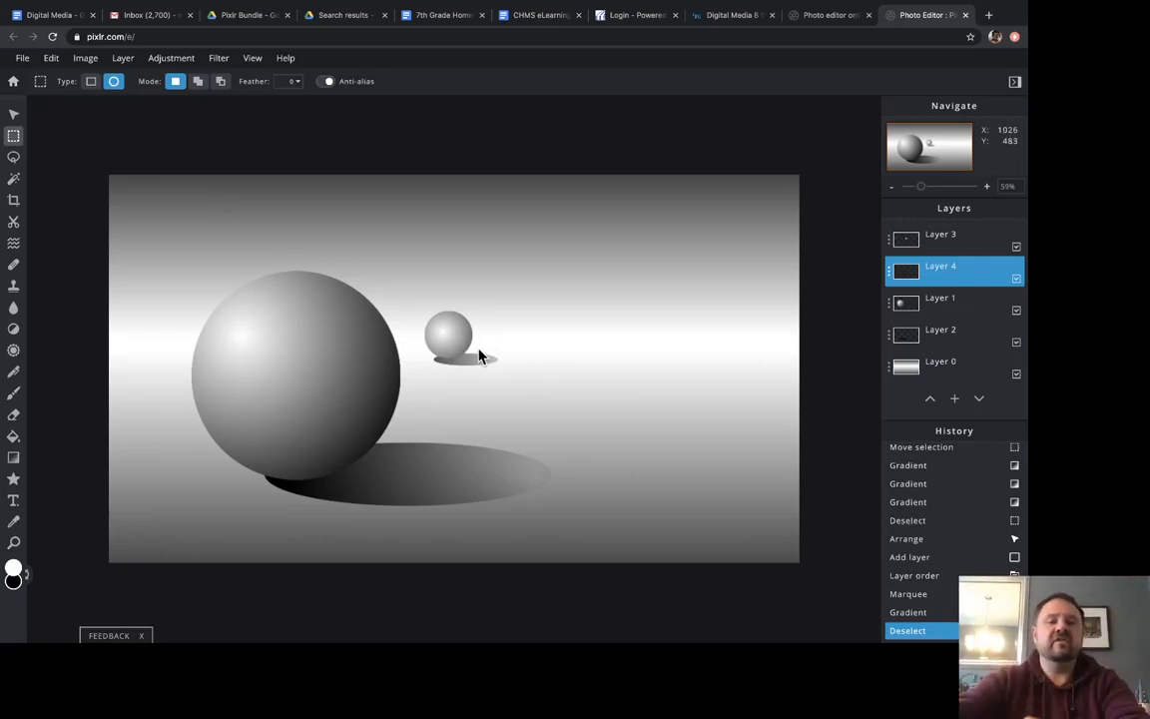
Add an empty layer on top and place a tiny circular selection in the background, to the right of the small sphere.
left_click(955, 399)
left_click(409, 372)
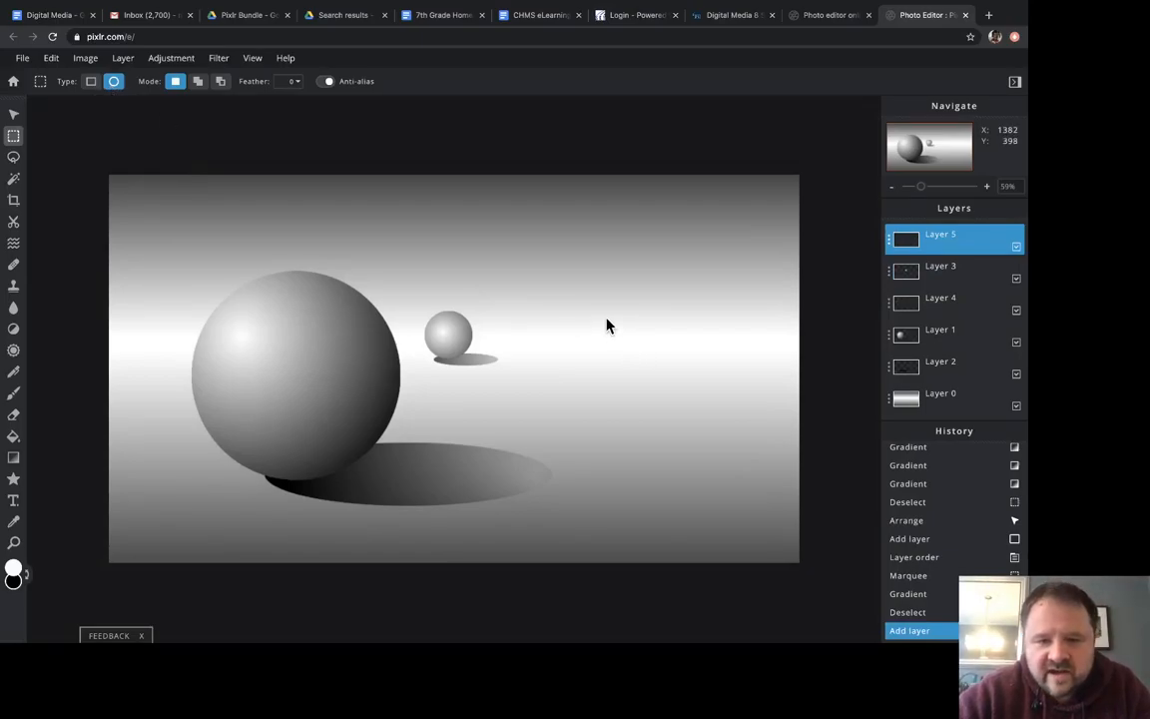
mouse_move(607, 319)
left_mouse_down()
mouse_move(618, 337)
mouse_move(605, 326)
left_mouse_up()
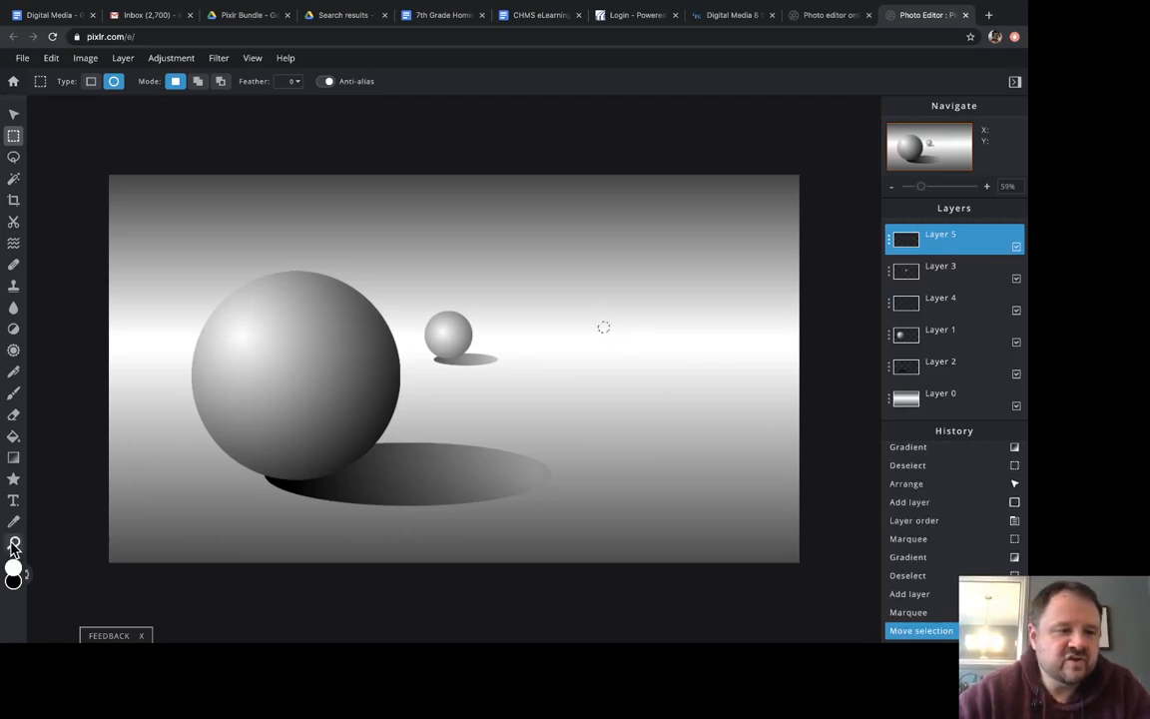
Fill the tiny circle with a white-to-black radial gradient from near its centre to well beyond its lower-right edge.
key("z")
left_click(621, 337)
left_click(611, 329)
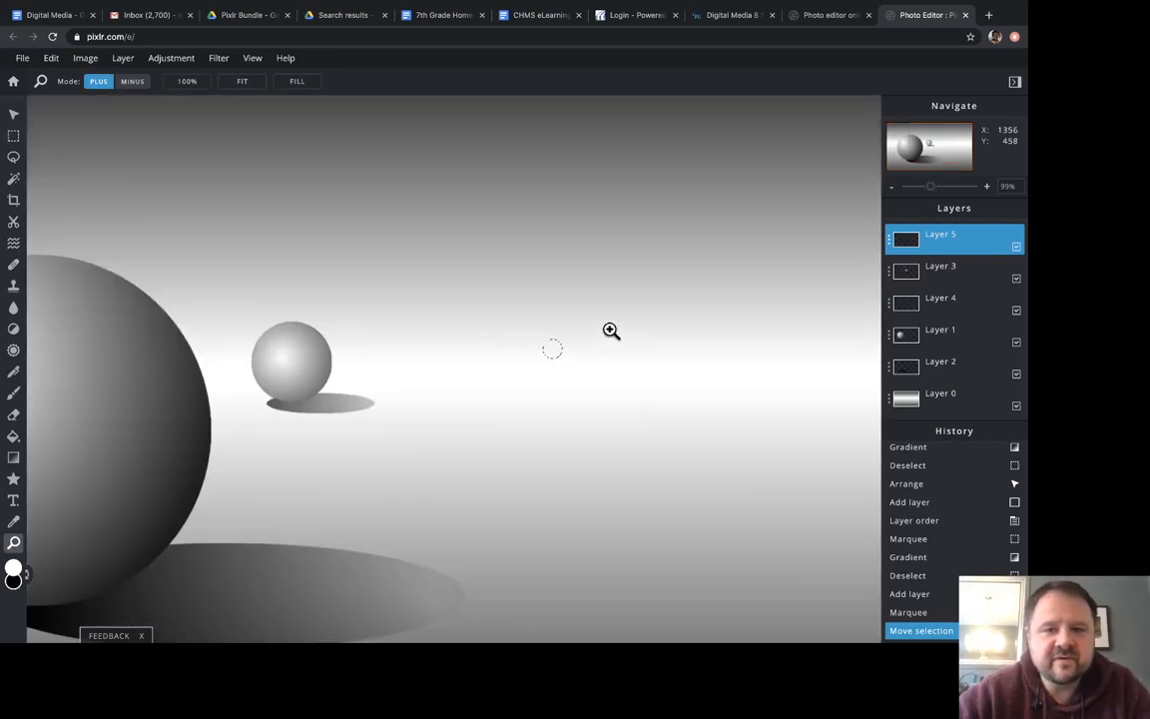
left_click(559, 347)
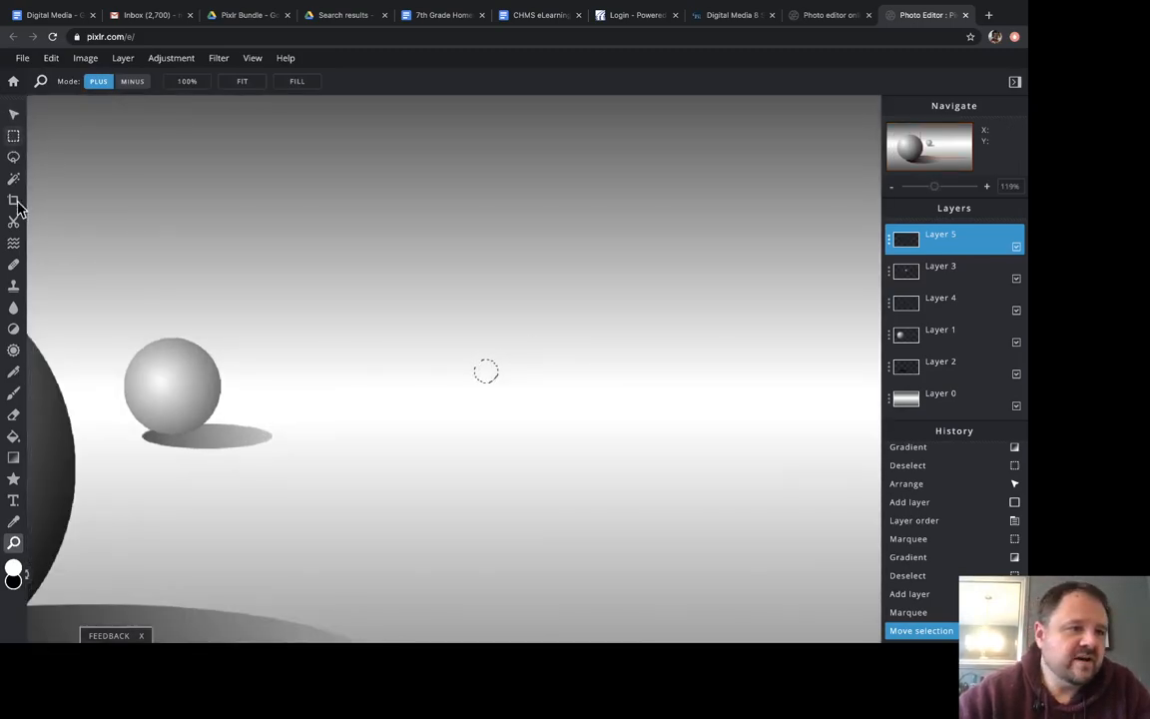
left_click(13, 460)
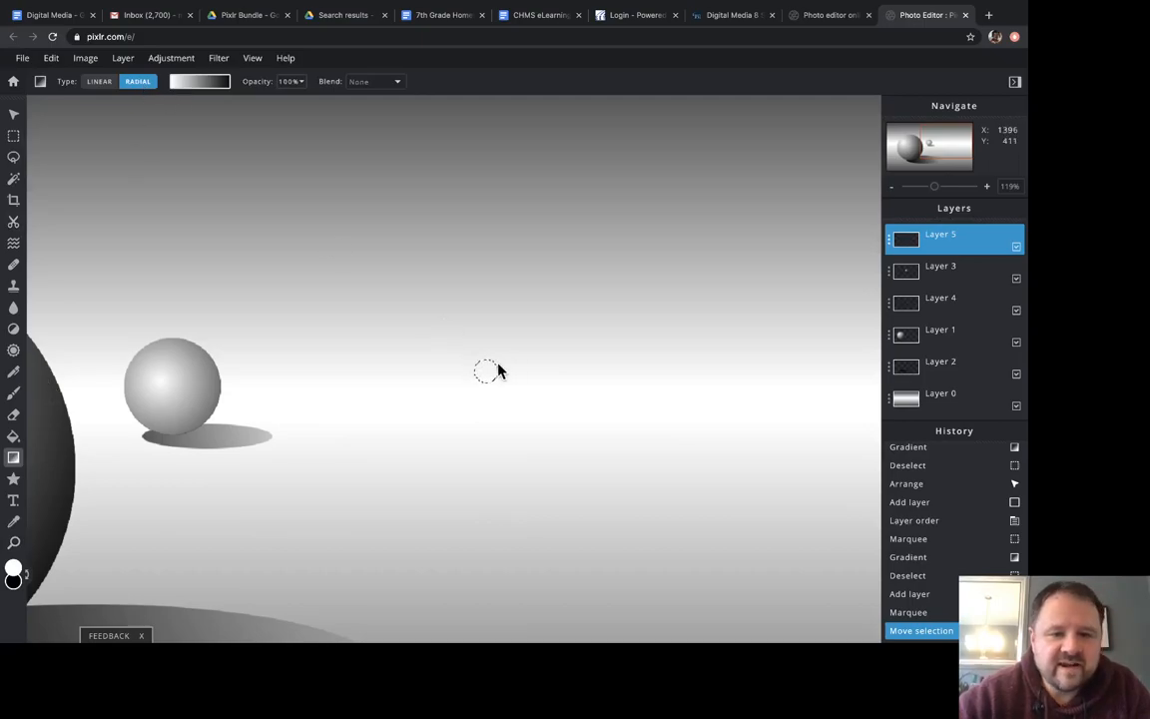
left_click_drag(483, 370, 531, 410)
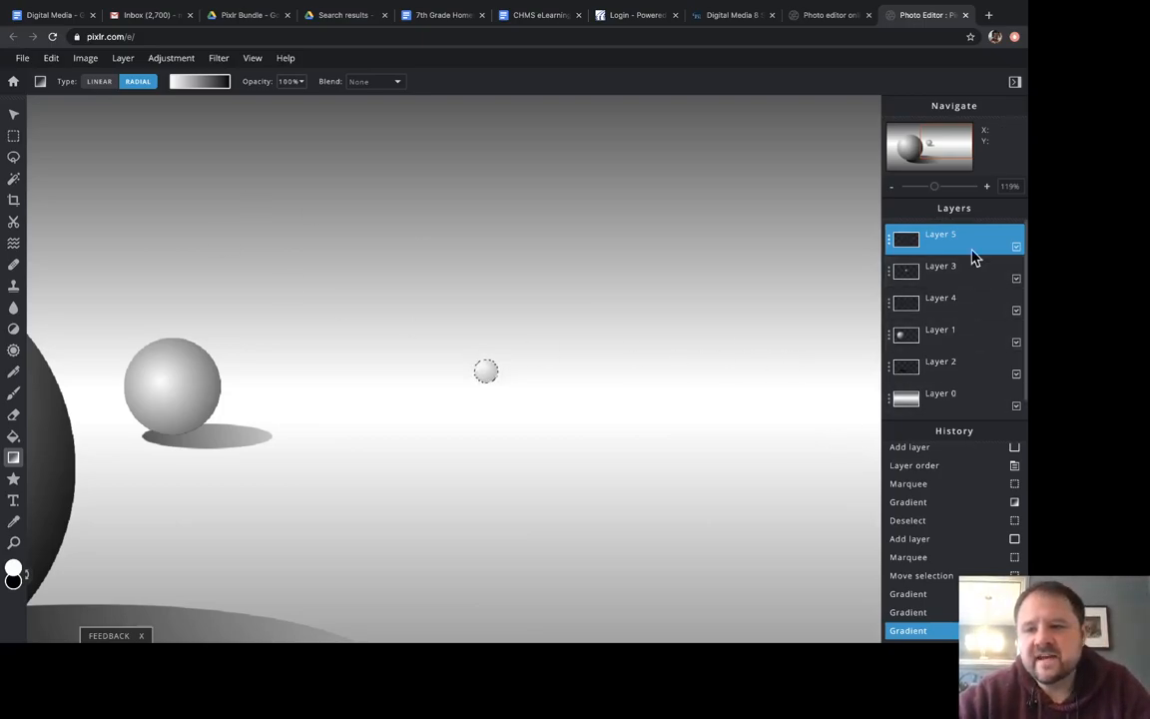
Add another empty layer and place it directly below the tiny sphere's Layer 5.
scroll(993, 405, "down", 1)
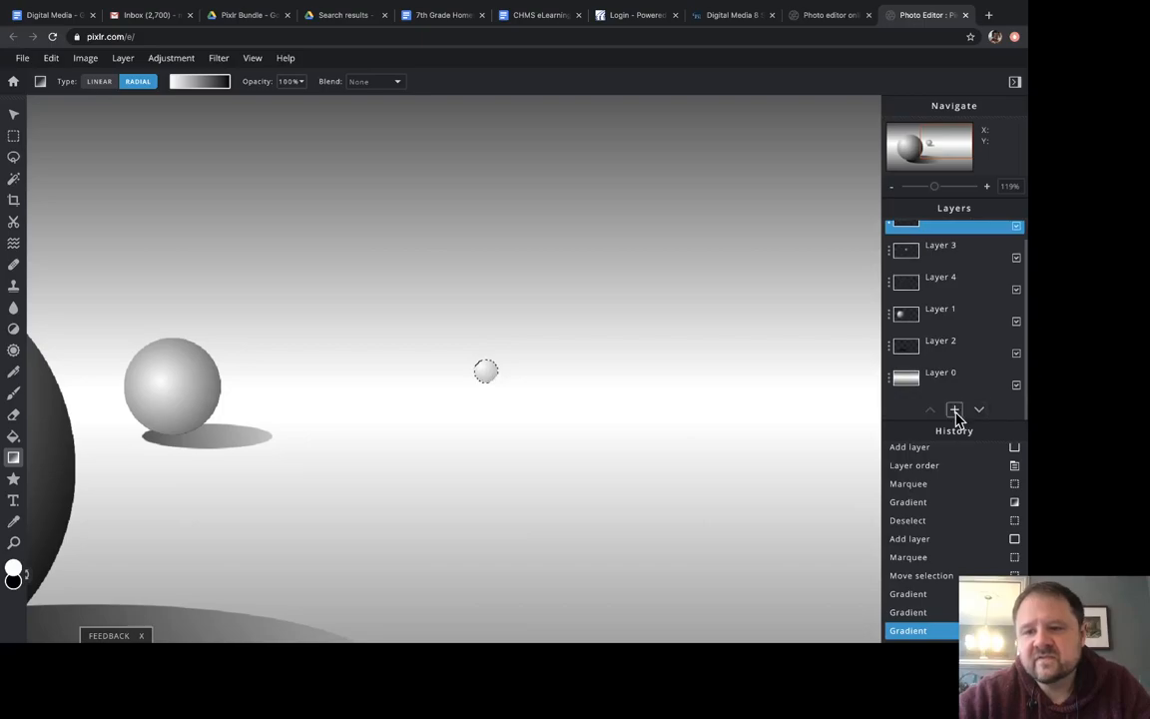
left_click(955, 411)
left_click(394, 358)
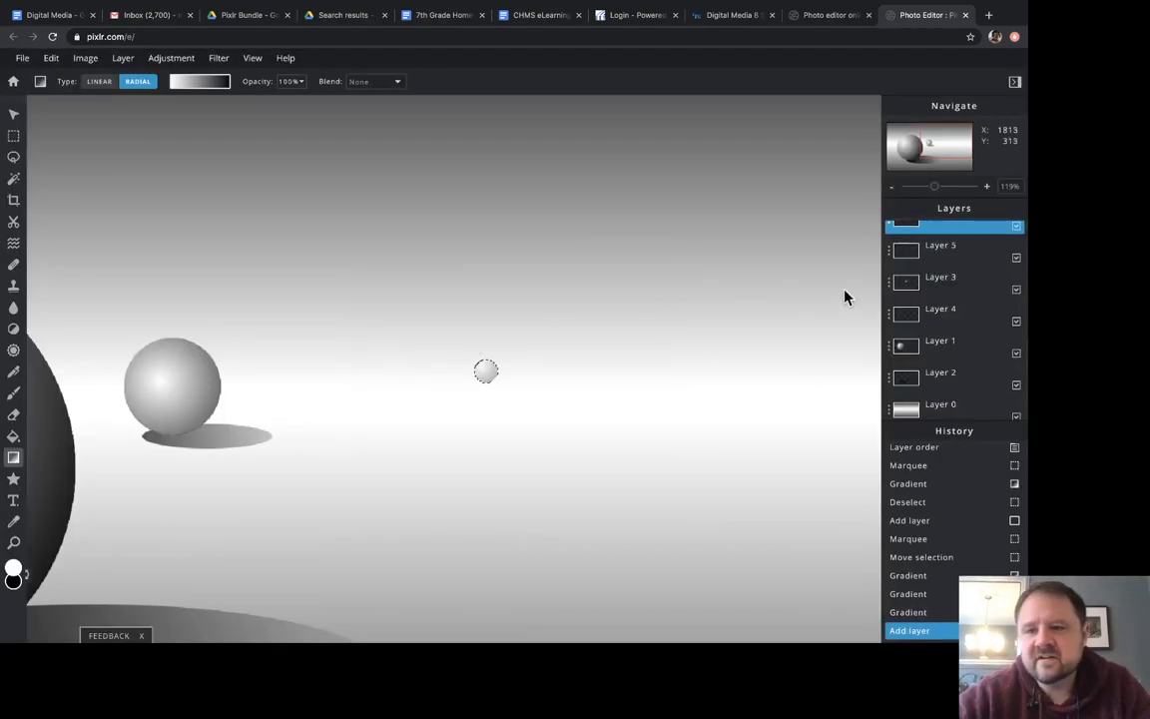
scroll(995, 296, "up", 1)
left_click_drag(980, 239, 971, 270)
Deselect the tiny circle and draw a flat elliptical selection under it, extending slightly to its right, on Layer 6.
left_click(13, 135)
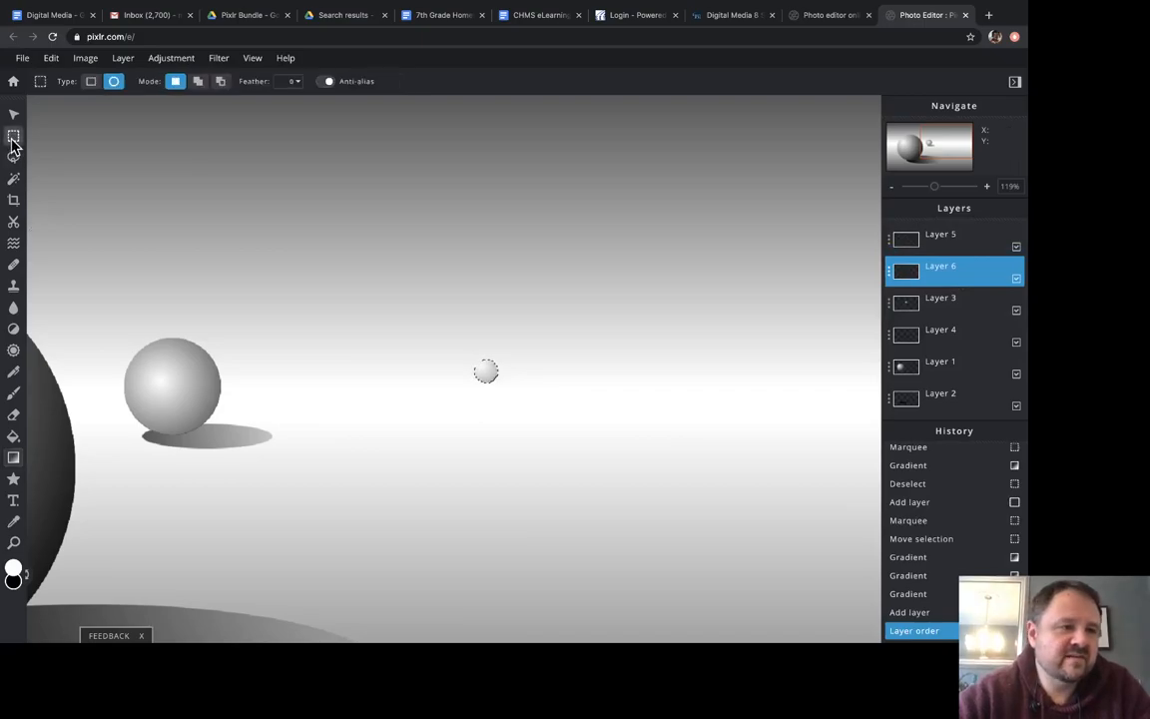
left_click(486, 382)
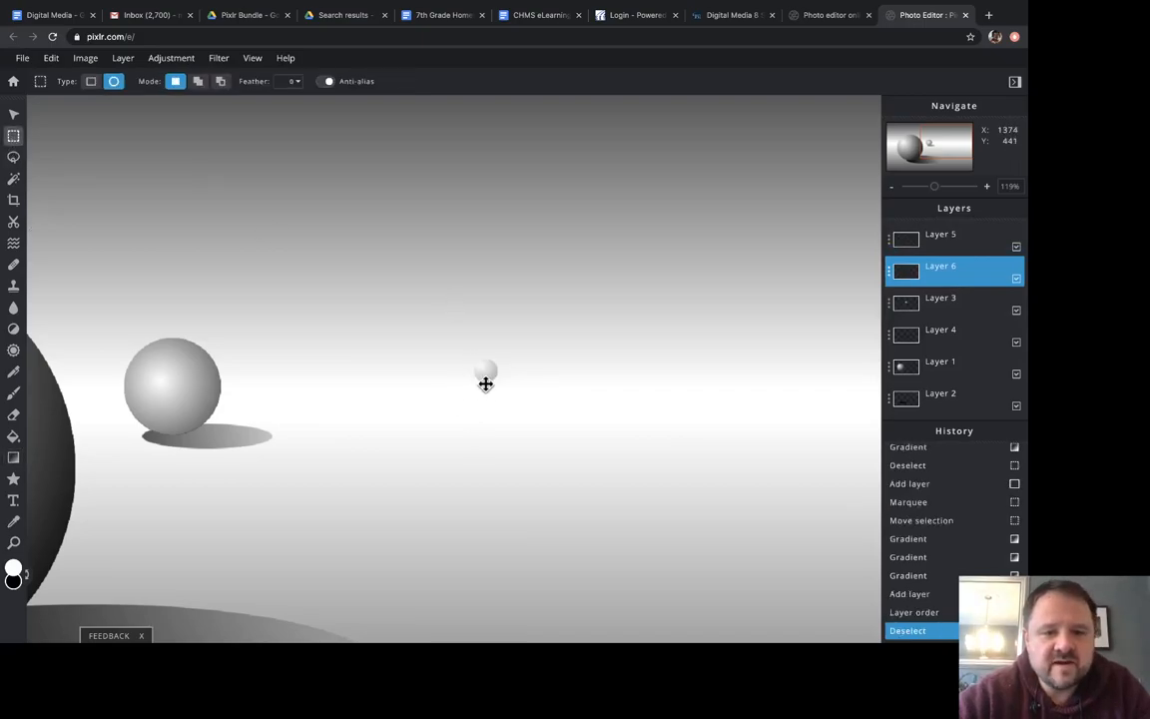
left_click_drag(480, 378, 506, 386)
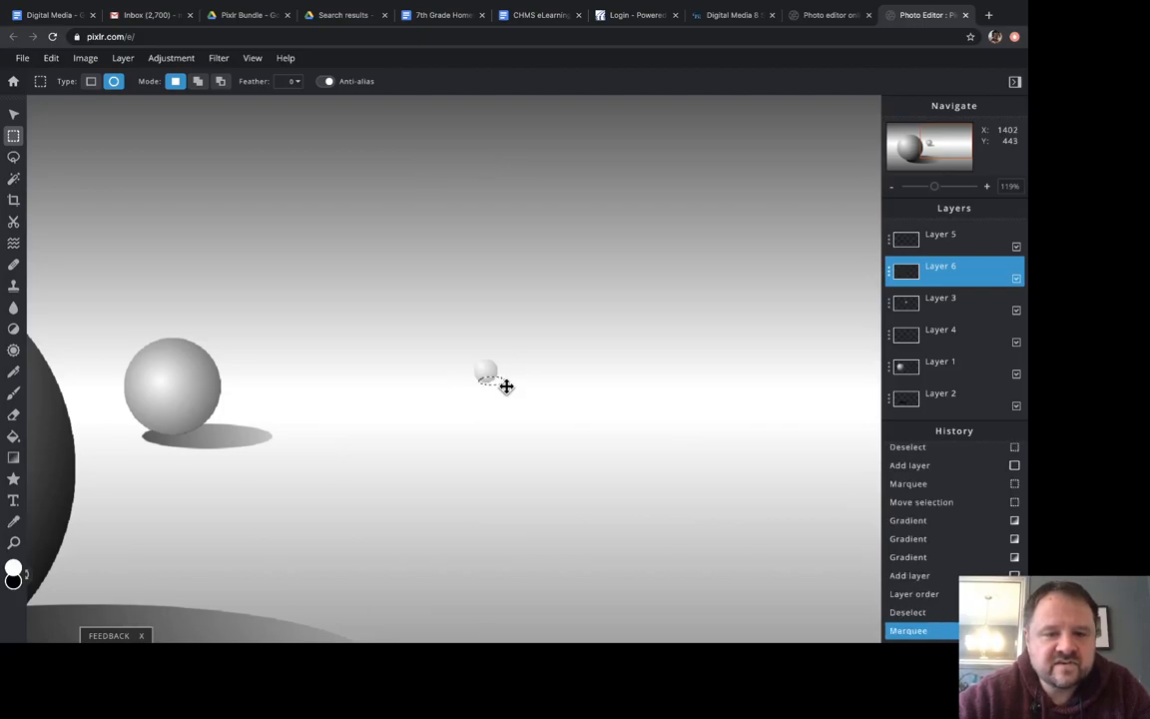
Choose the black-to-transparent gradient preset for a radial gradient.
left_click(14, 458)
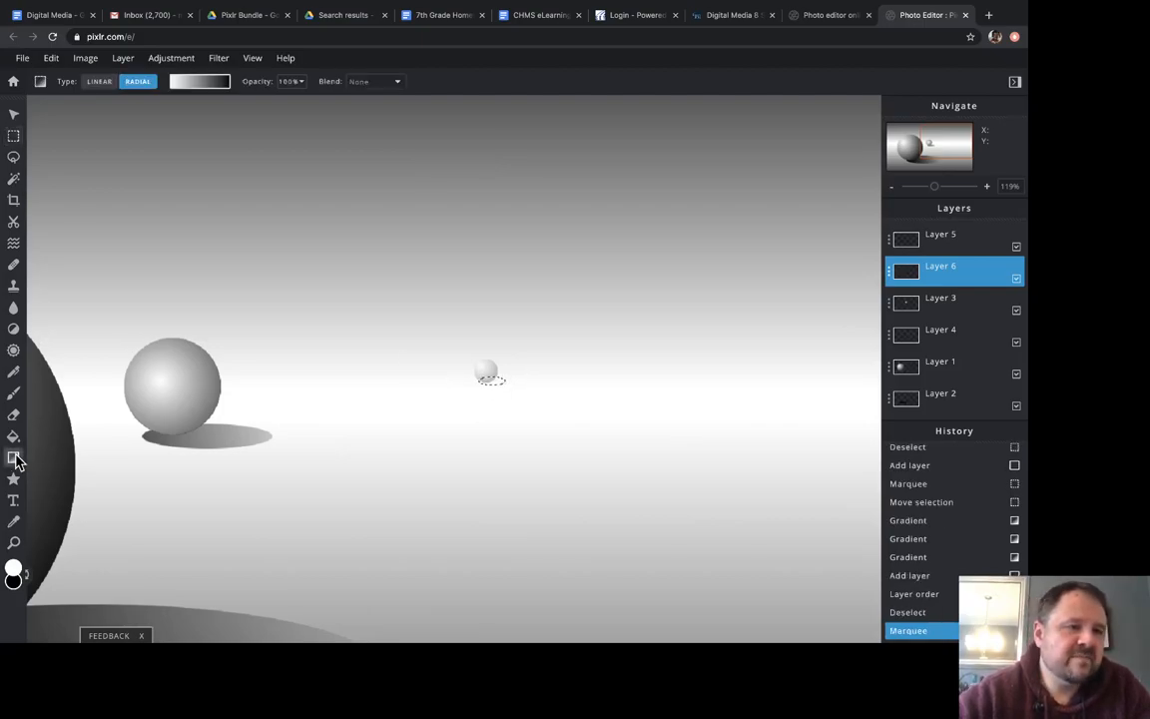
left_click(187, 86)
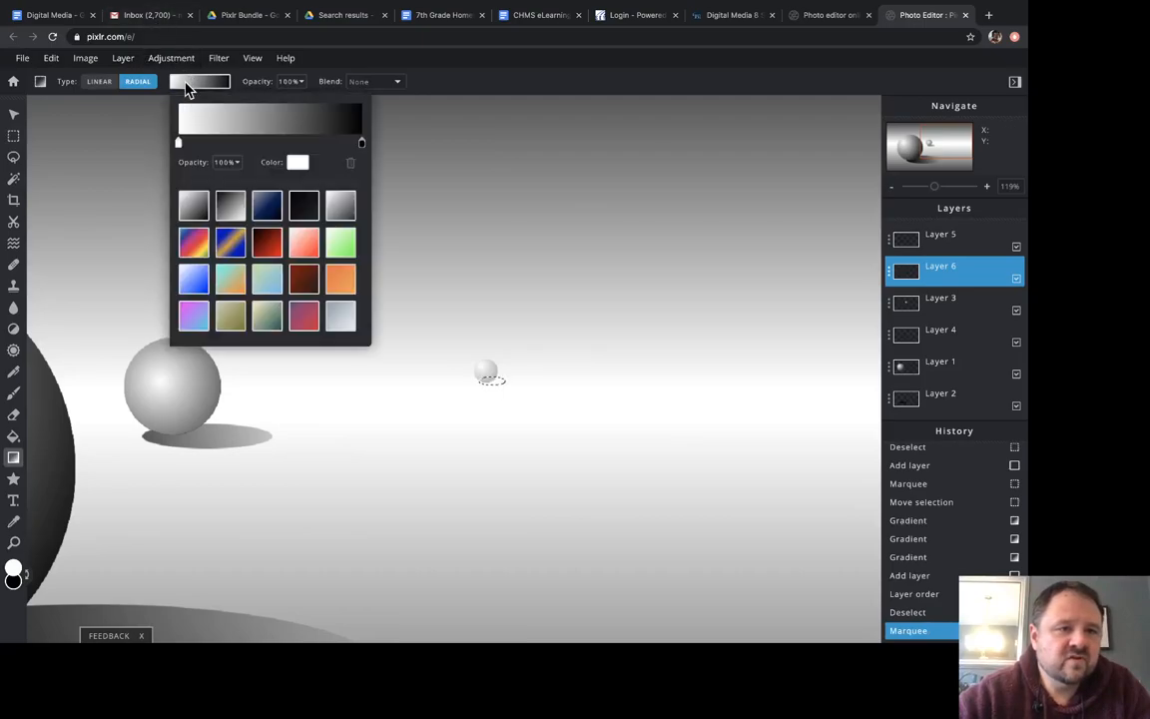
left_click(304, 207)
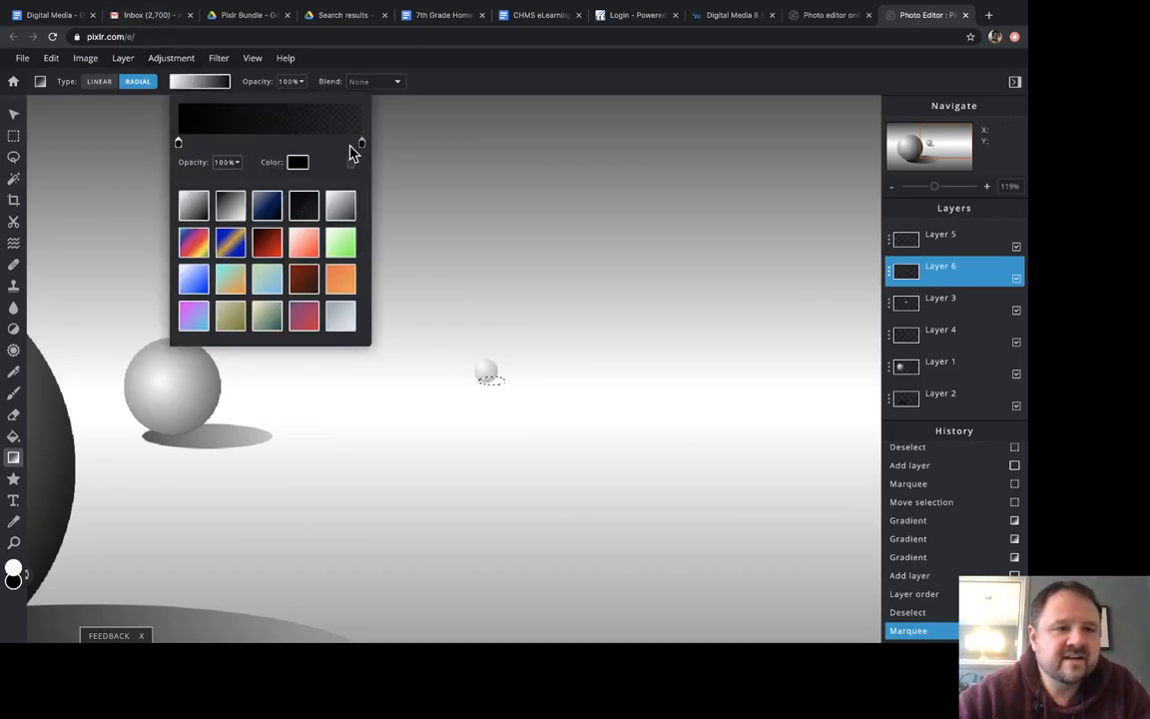
left_click(487, 60)
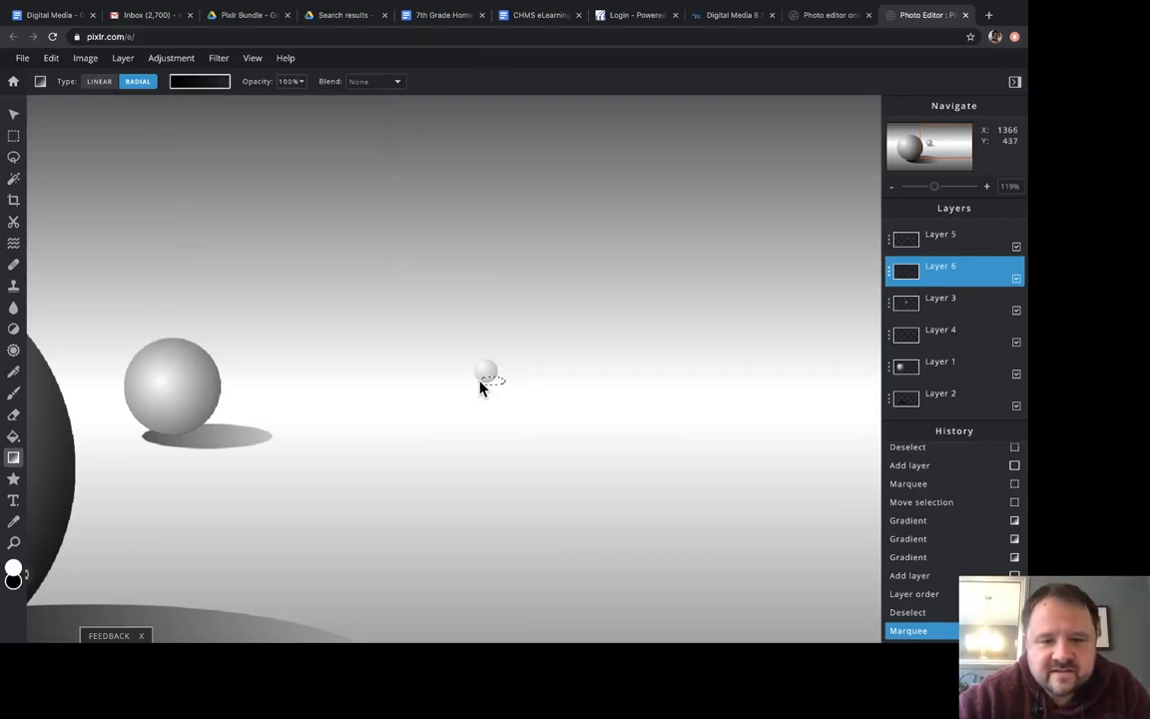
left_click_drag(502, 391, 503, 391)
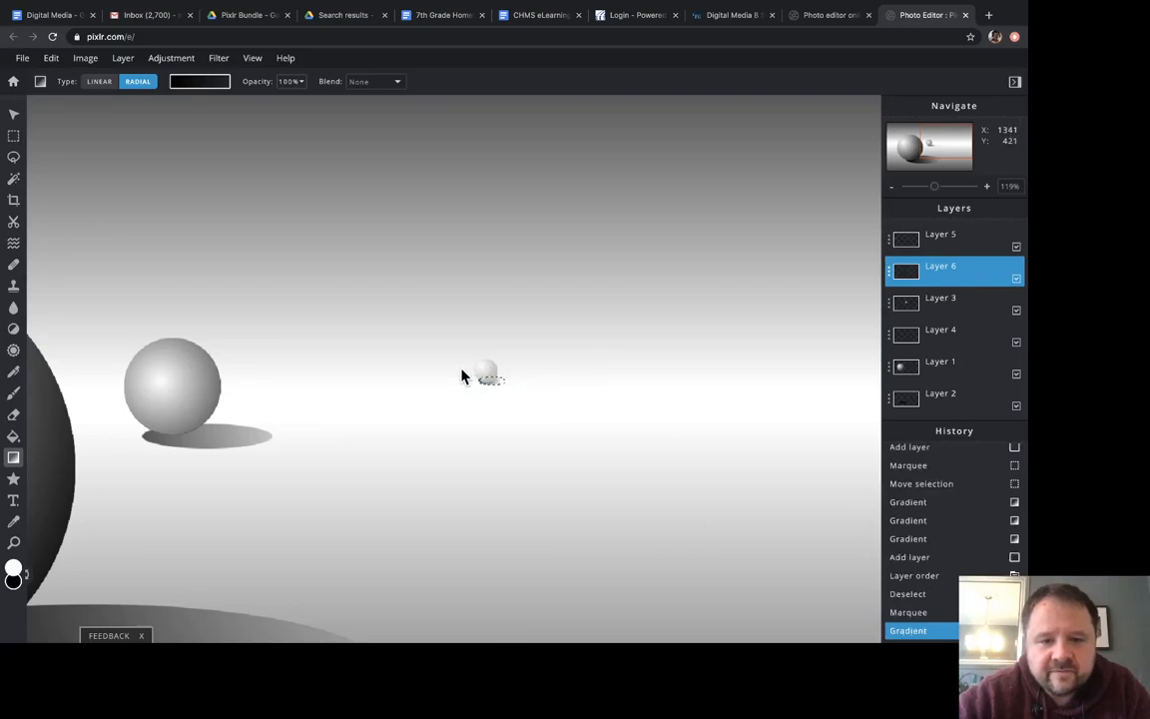
left_click_drag(508, 394, 515, 399)
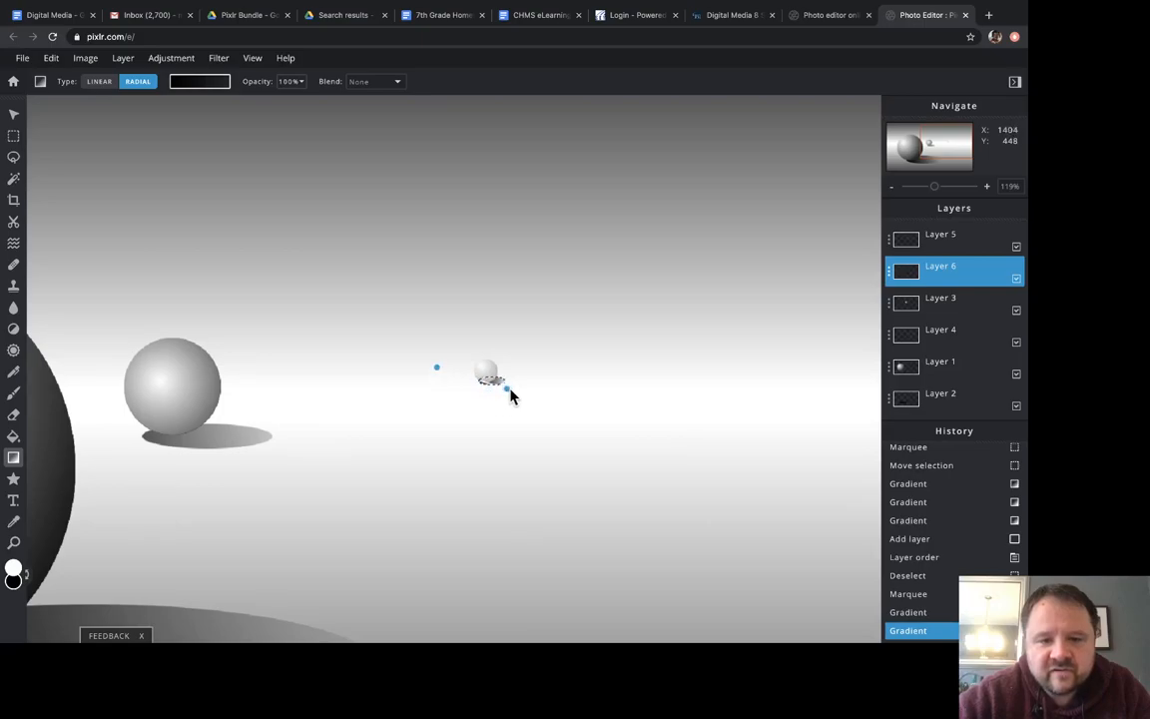
key("ctrl+z")
key("ctrl+z")
key("ctrl+z")
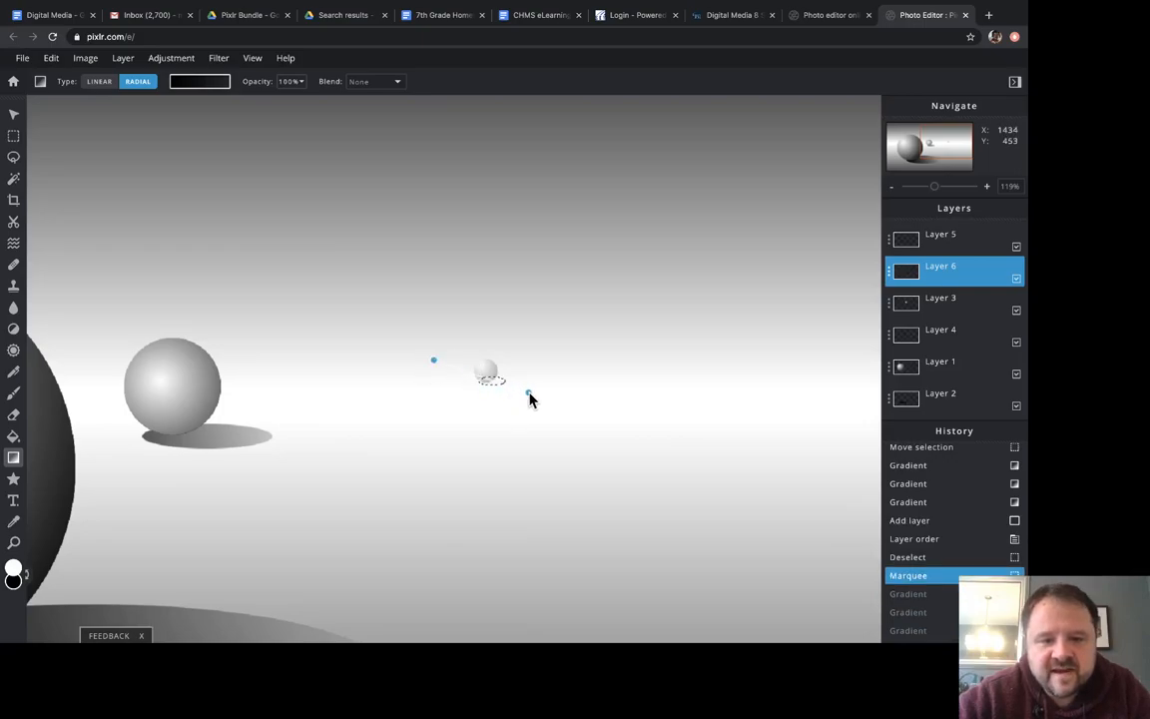
Fill the tiny sphere's shadow ellipse with the gradient from well left of it to beyond its right edge, and deselect it.
left_click_drag(529, 395, 529, 394)
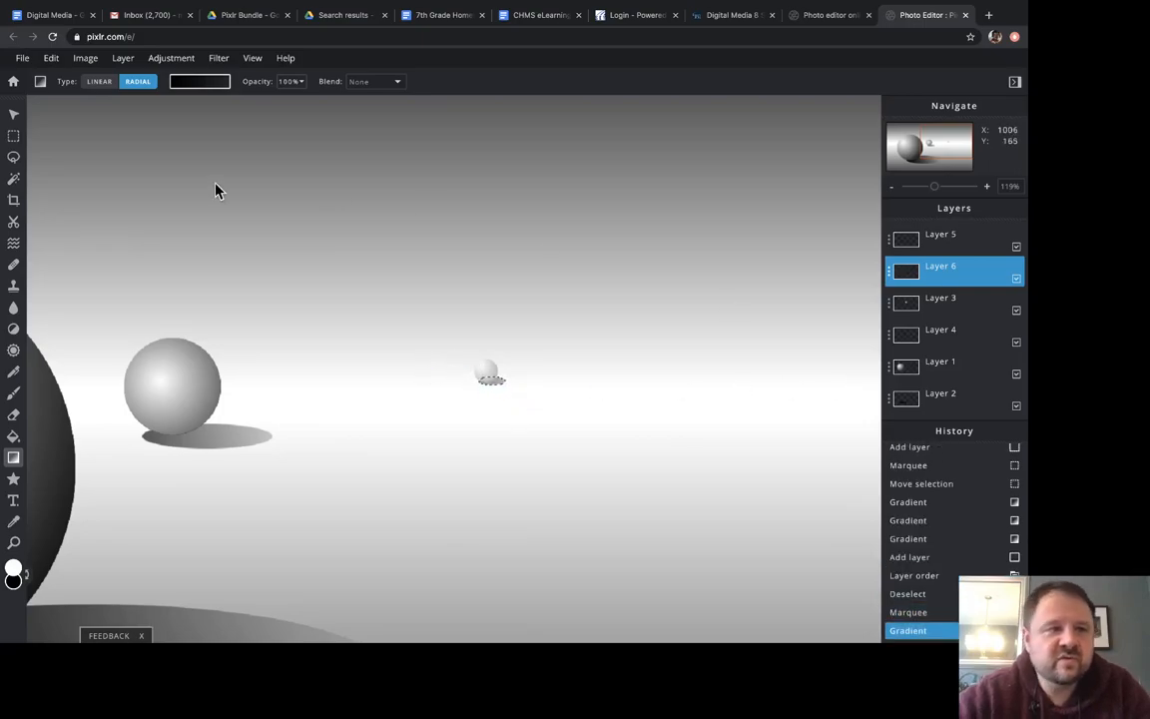
left_click(13, 135)
left_click(197, 322)
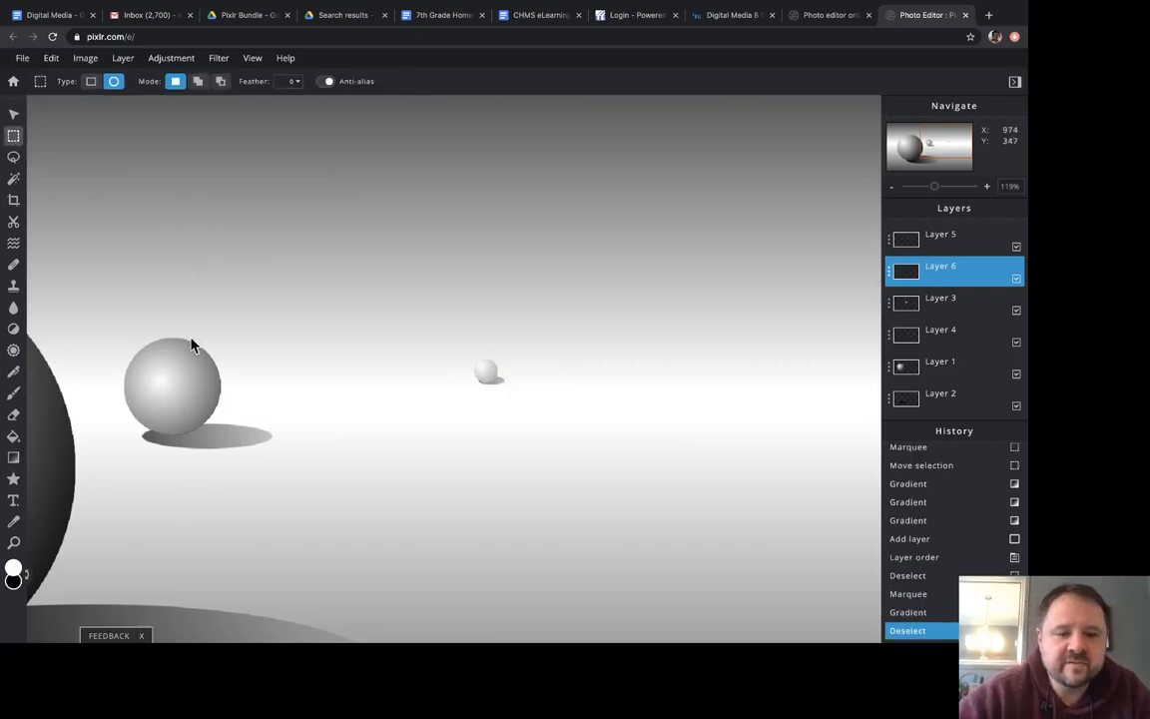
View the whole image and check what Layers 3 and 4 contain by toggling their visibility.
left_click(13, 542)
left_click(221, 473)
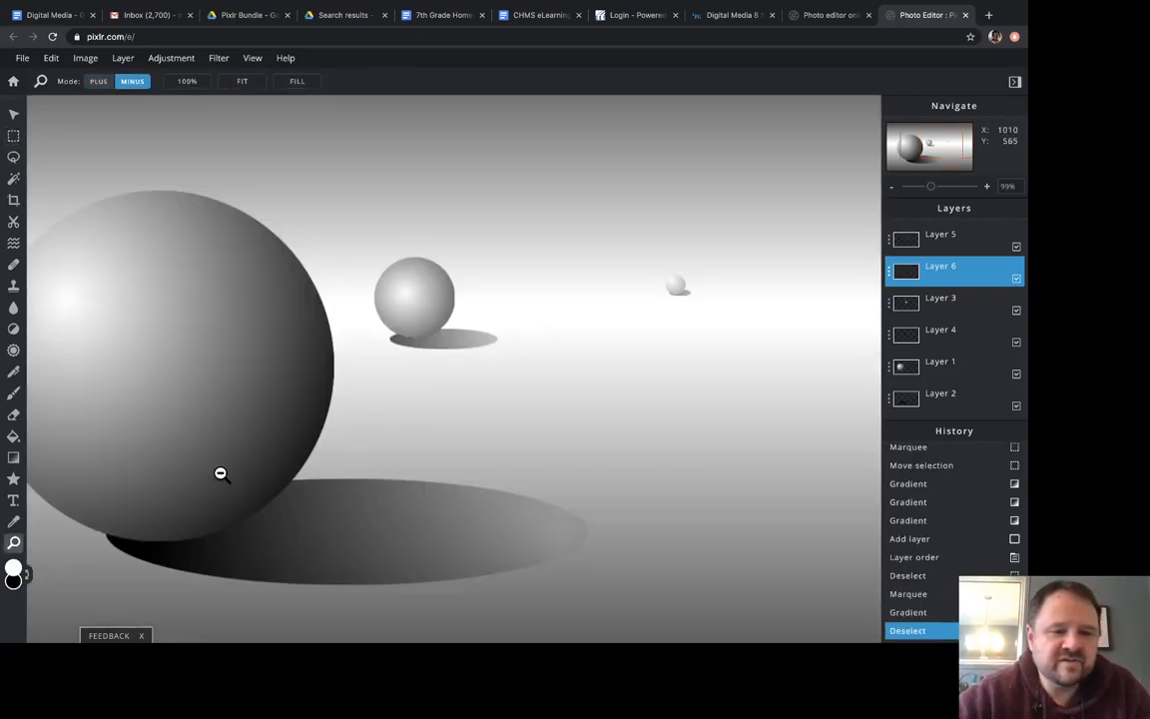
left_click(221, 473)
left_click(221, 473)
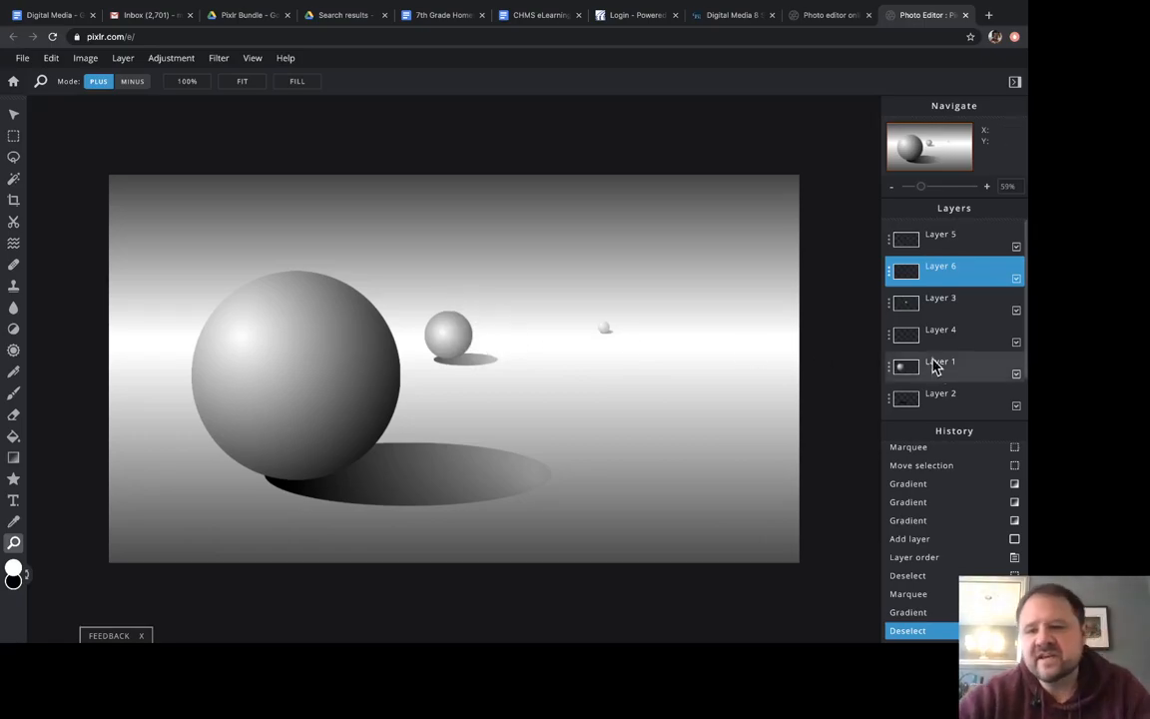
left_click(986, 304)
left_click(1015, 315)
left_click(1016, 314)
left_click(1016, 338)
left_click(1016, 340)
left_click(1016, 341)
Move the middle sphere on Layer 3 and its shadow on Layer 4 slightly right and down, placing the shadow at Top 514, Left 957.
left_click(978, 305)
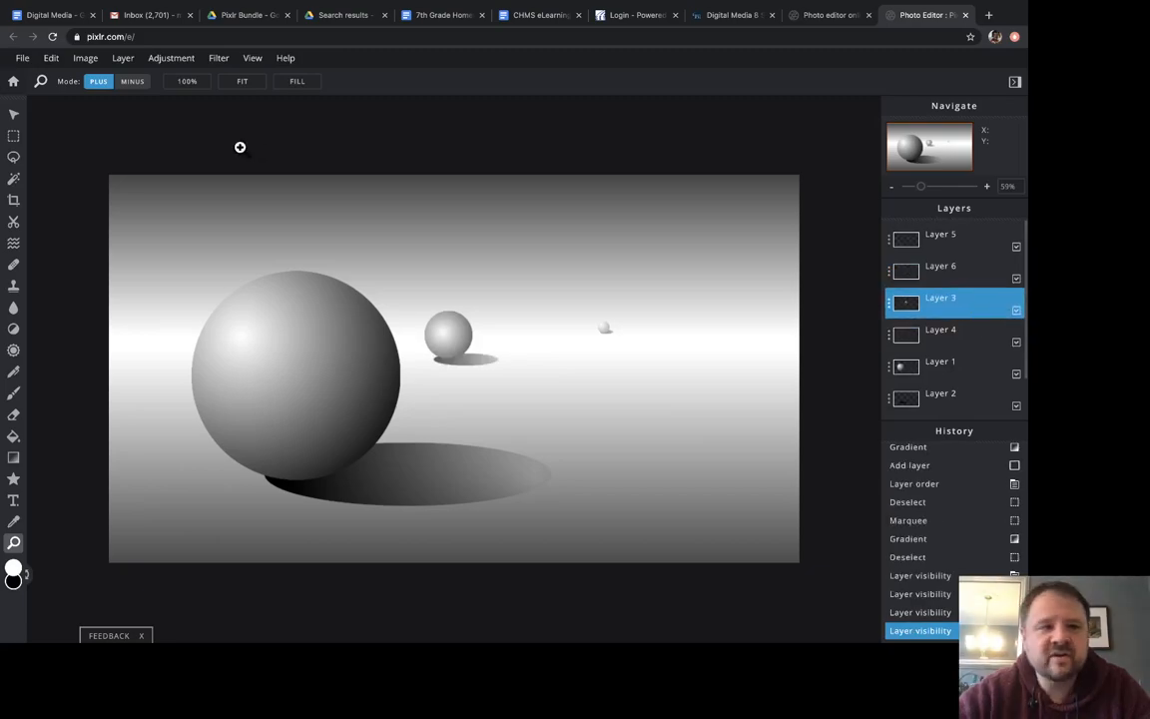
left_click(13, 113)
left_click_drag(460, 339, 466, 365)
left_click(963, 330)
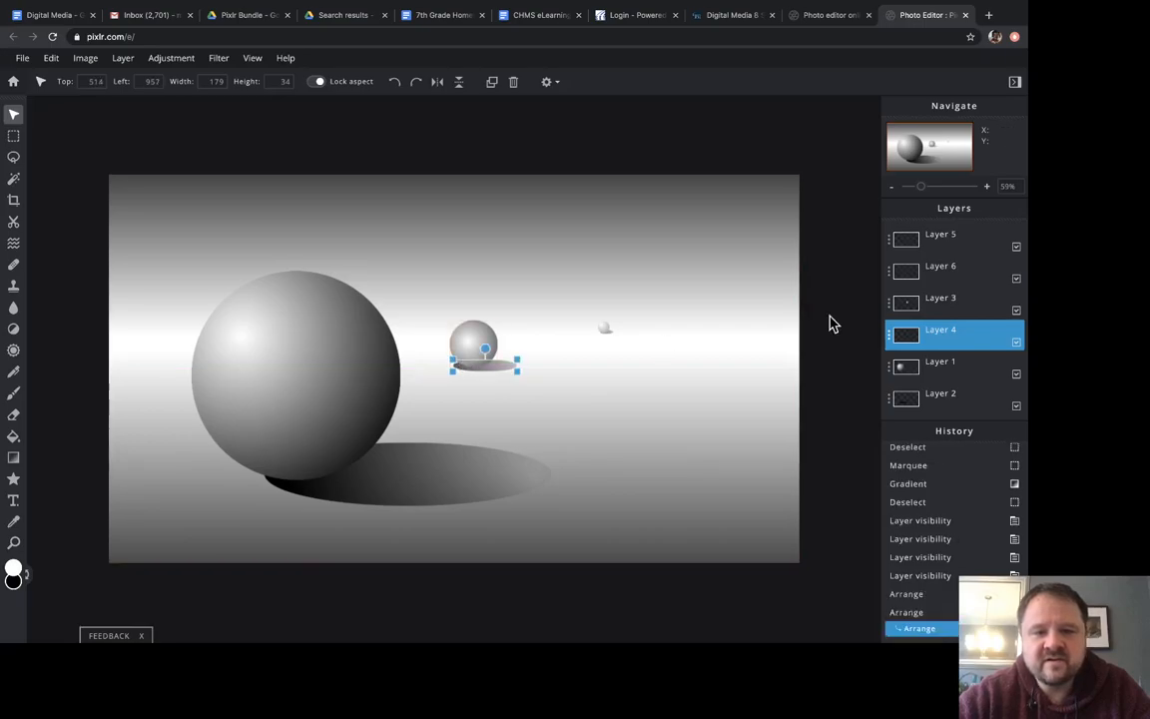
left_click(630, 121)
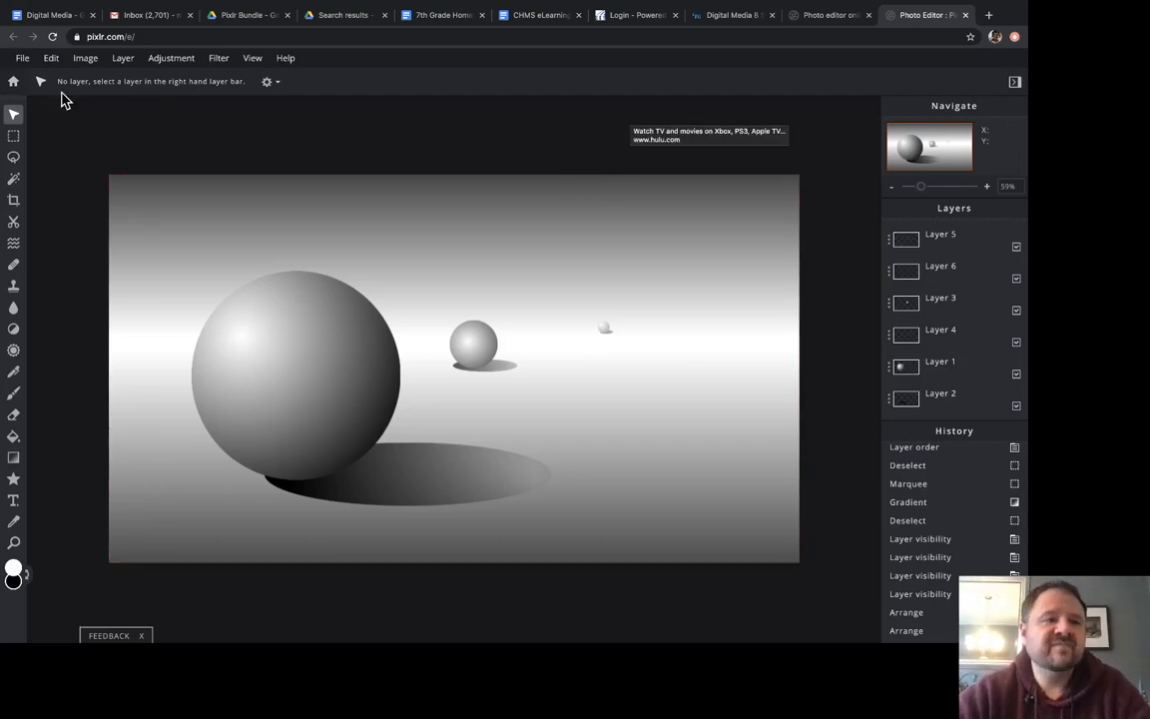
Save the finished image to the computer as a high-quality JPG named "Sphere landscape" at 1920 by 1080.
left_click(24, 58)
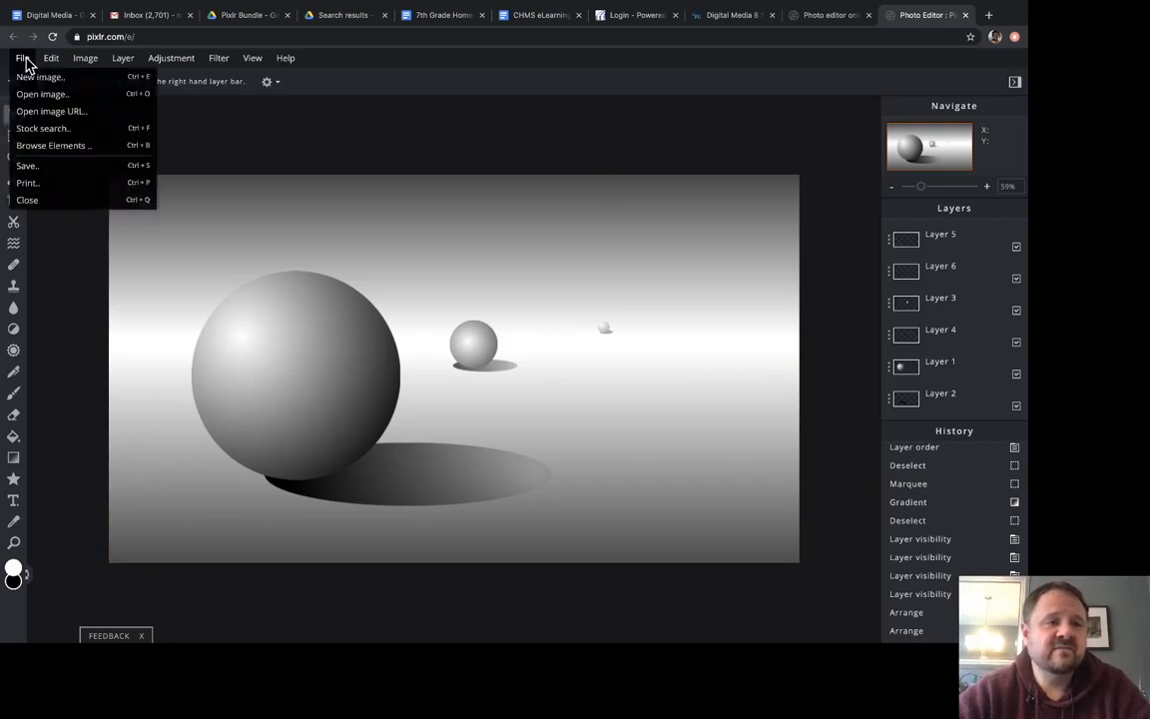
left_click(59, 176)
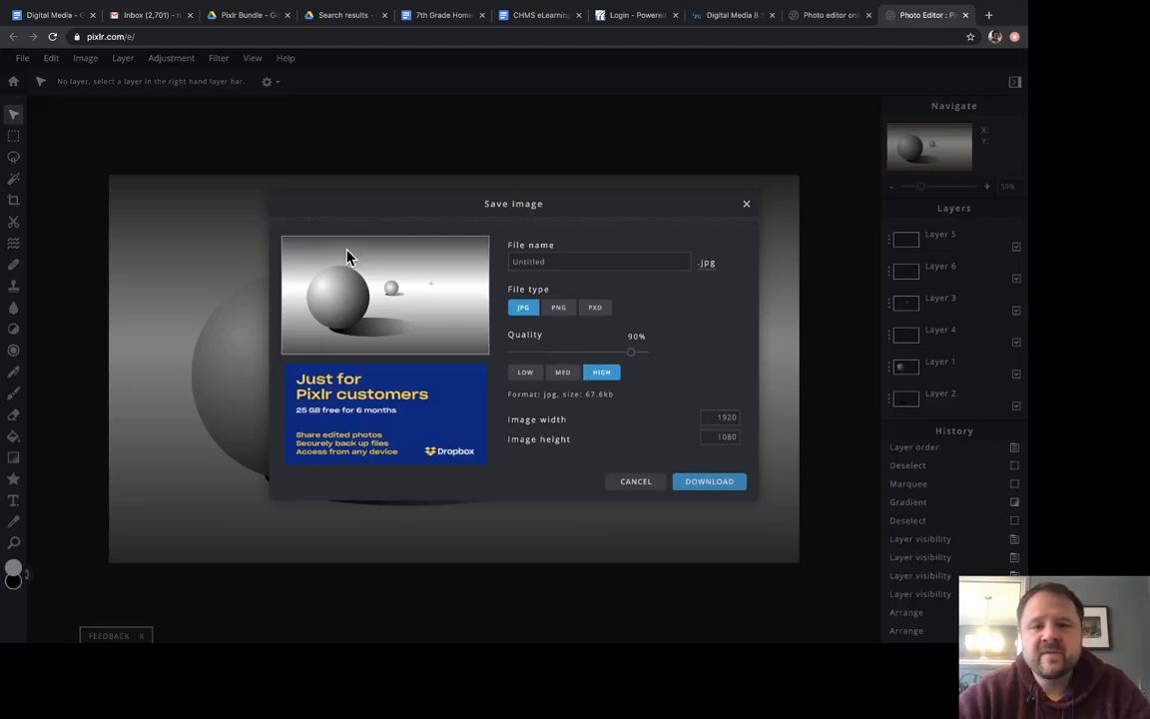
left_click(616, 262)
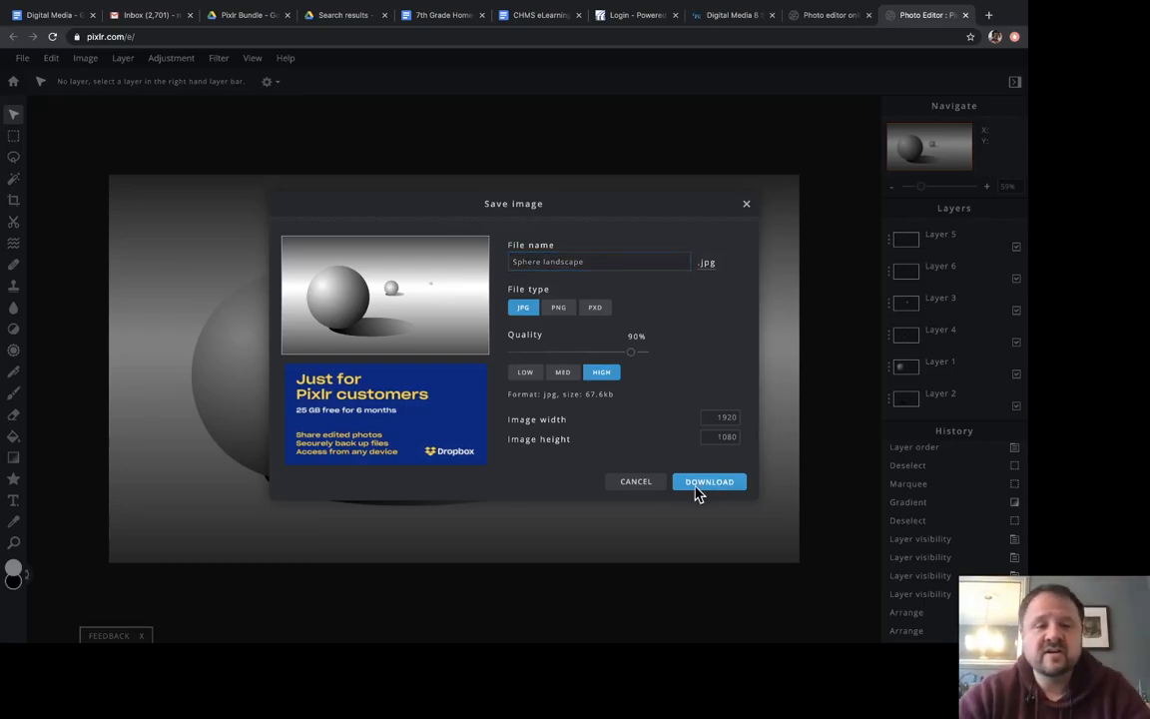
left_click(711, 483)
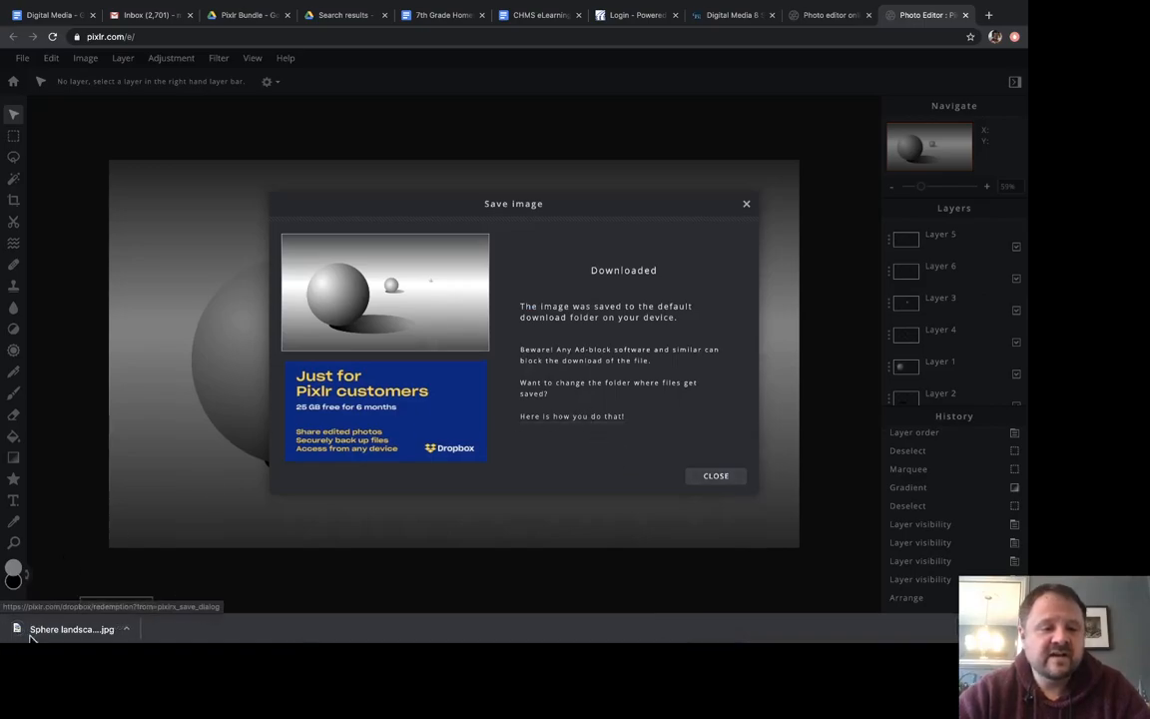
left_click(124, 631)
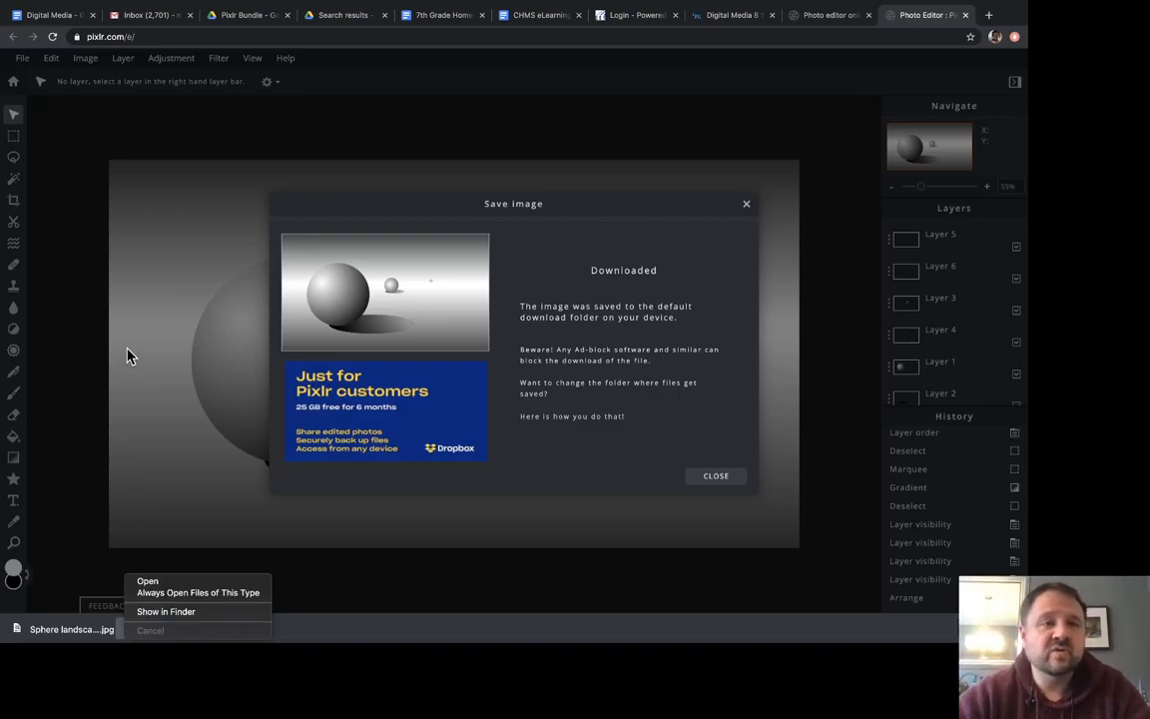
left_click(748, 208)
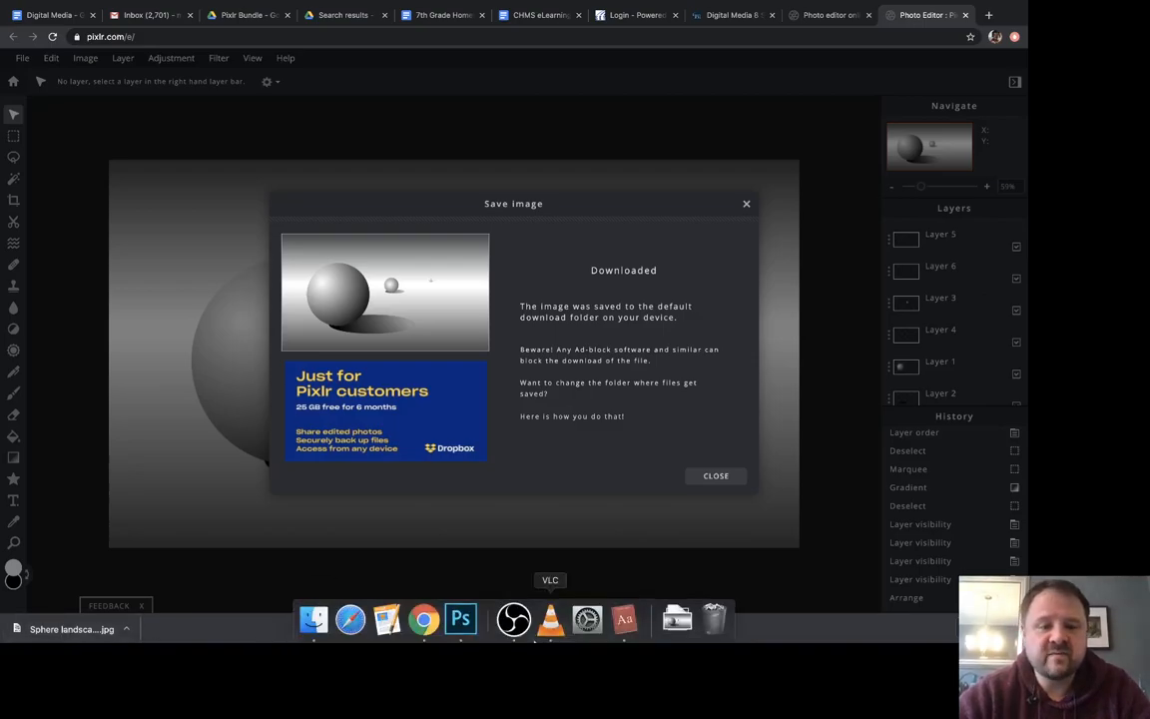
left_click(515, 623)
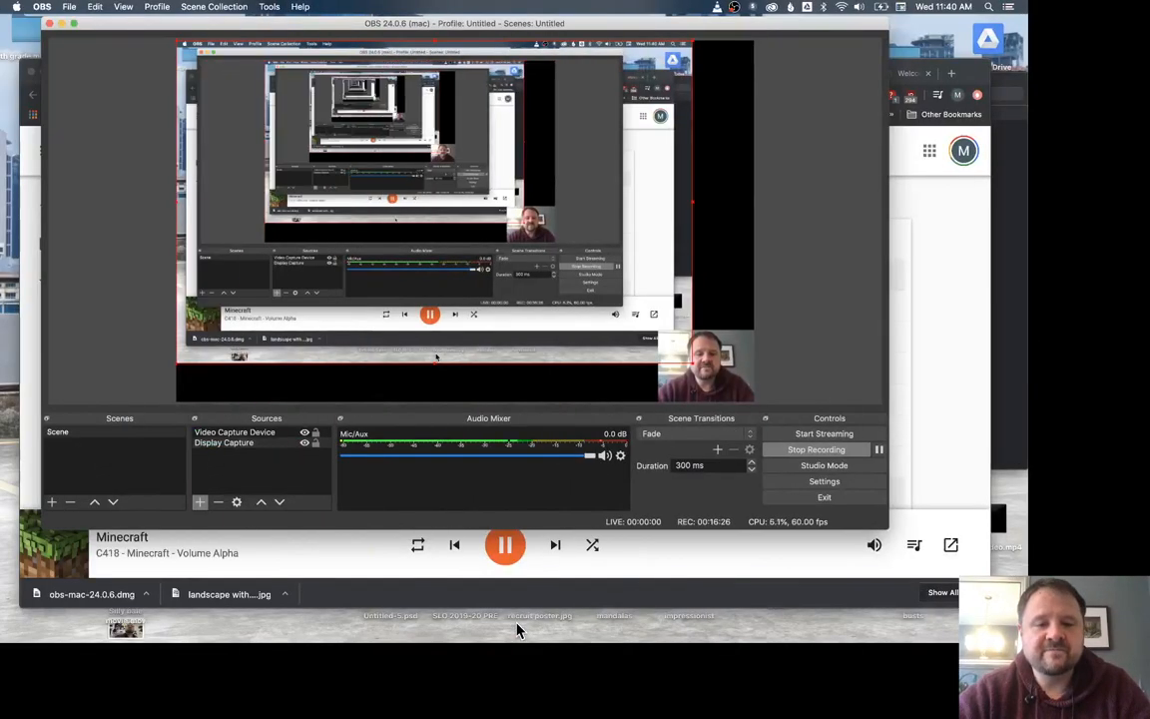